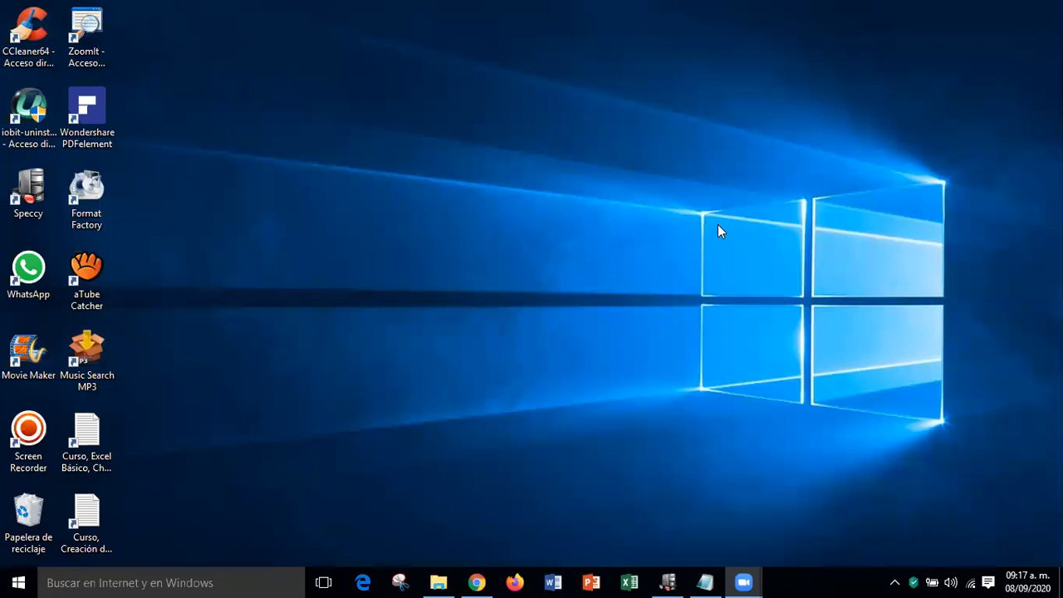
- Open Excel and create a blank workbook
click(629, 582)
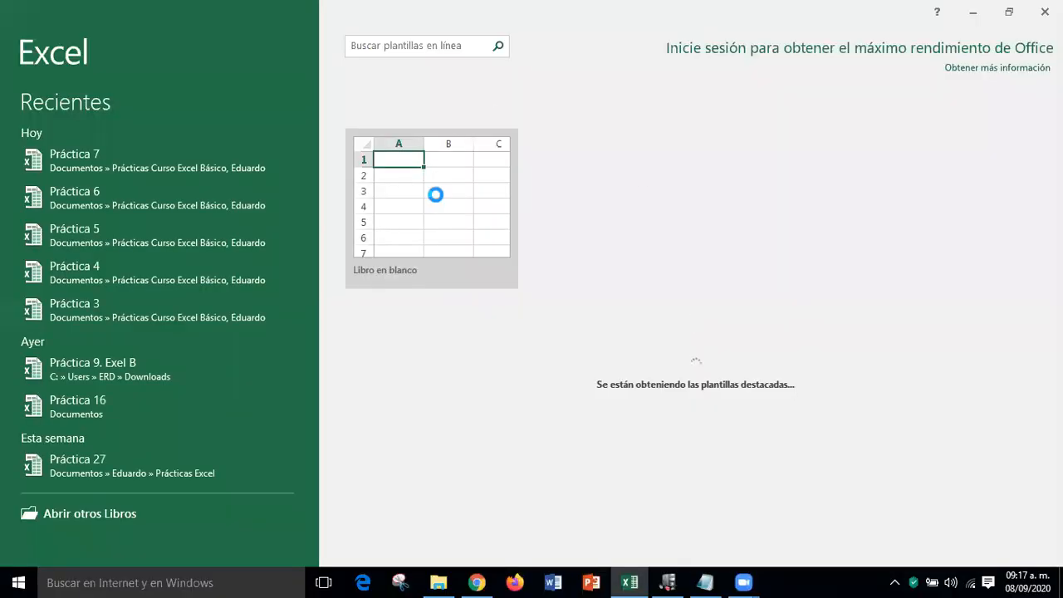
click(435, 195)
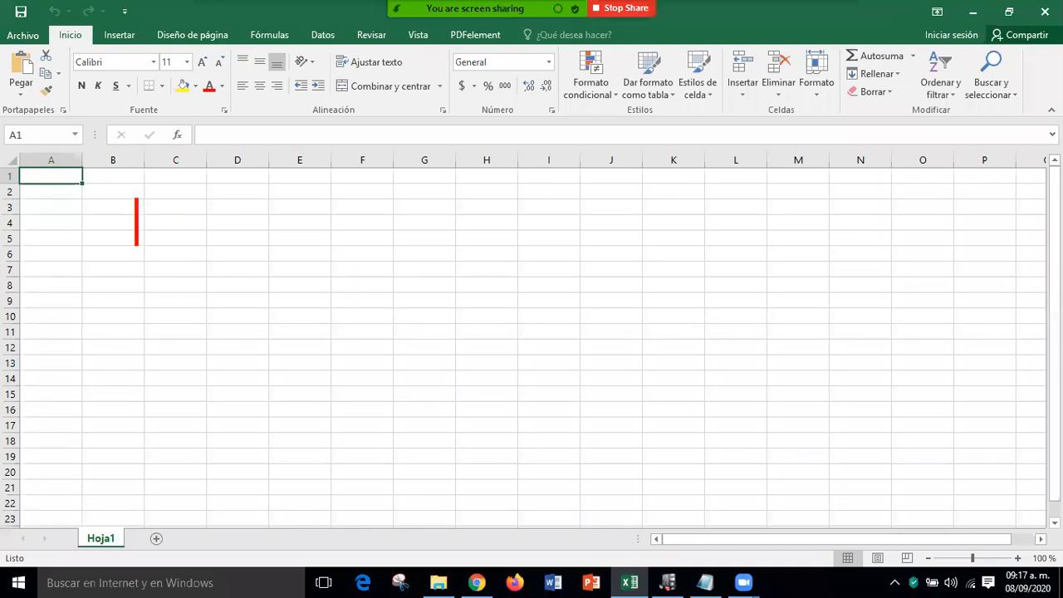
- Write the red on-screen annotation "Fórmulas =" over rows 3 to 5, drawing the accent on the "o" freehand
text(F)
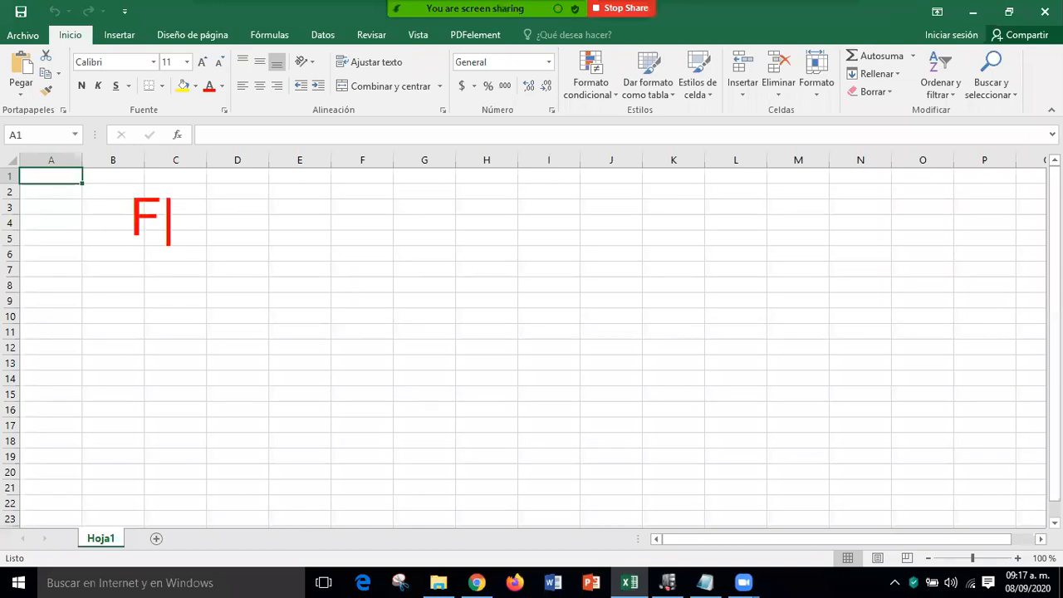
key(BackSpace)
text(o)
key(BackSpace)
text(Form)
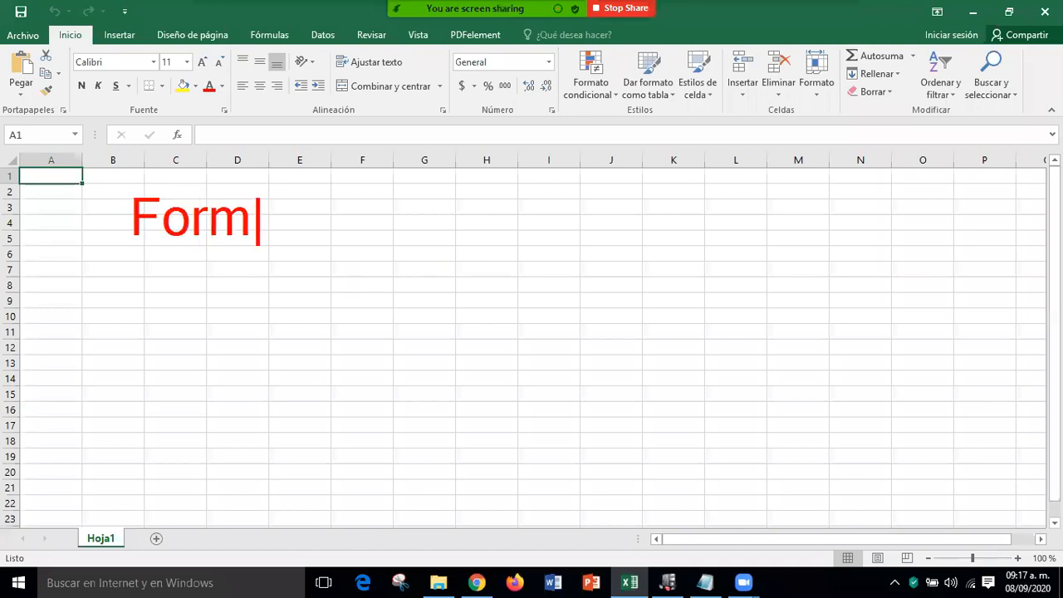
text(ulas =)
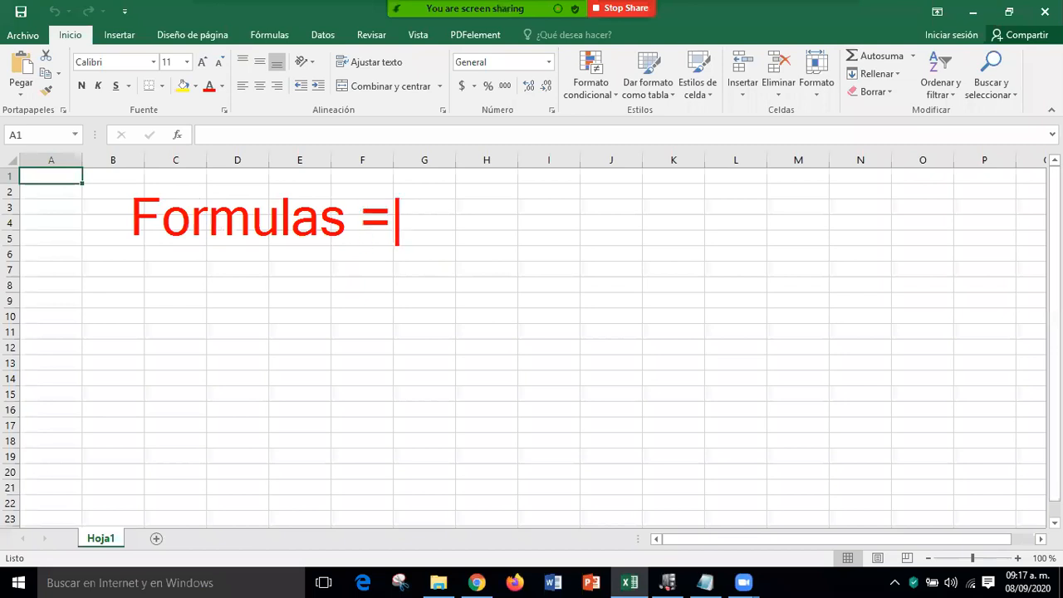
key(Escape)
drag(187, 192, 183, 197)
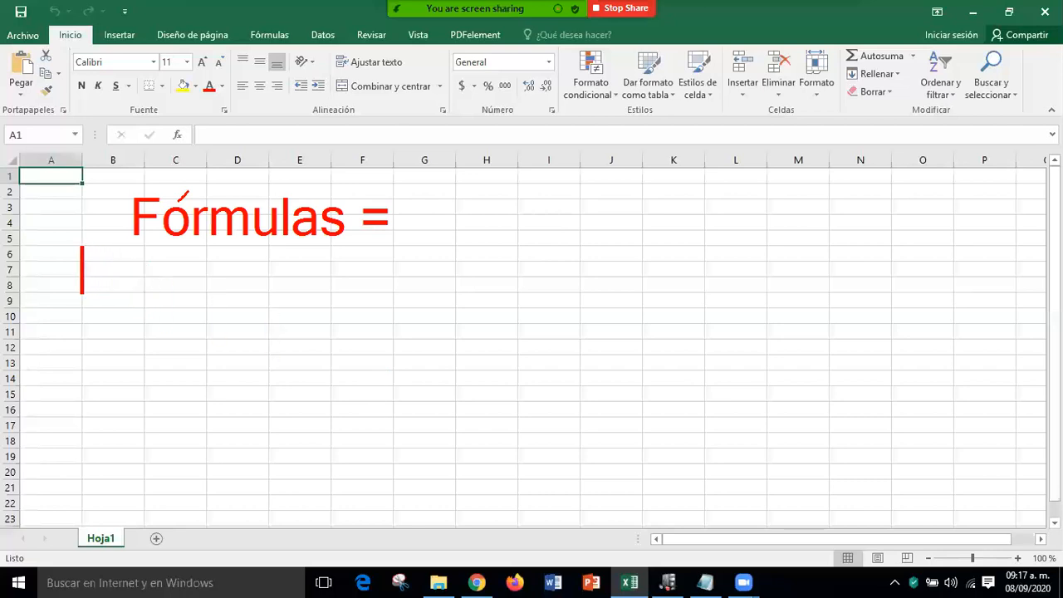
- Annotate "Las diseñamos desde cero" below the "Fórmulas =" heading, drawing the tilde over the "n" freehand
click(82, 270)
text(Las )
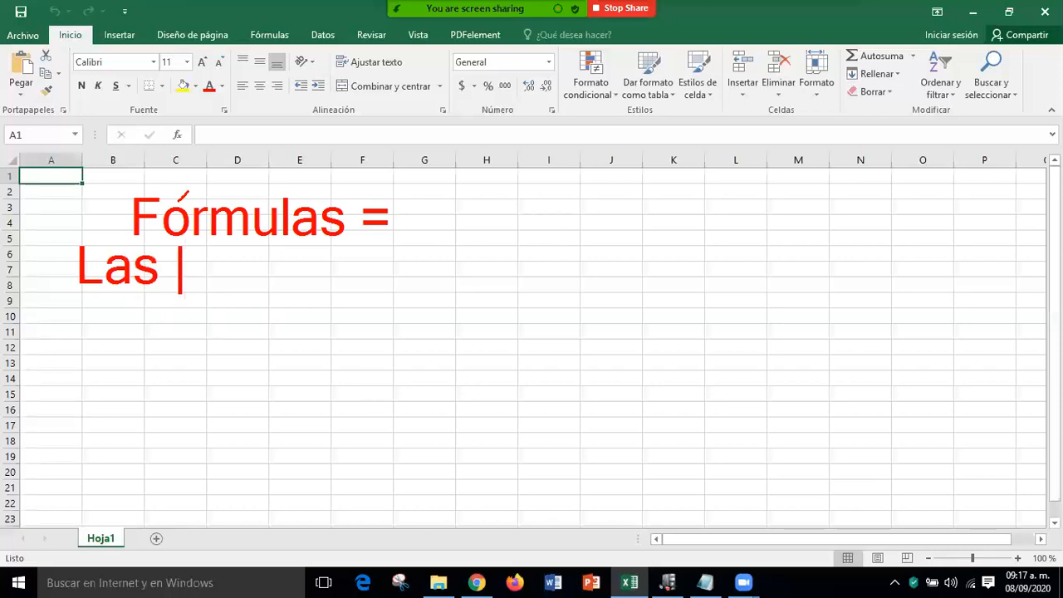
text(diseamos)
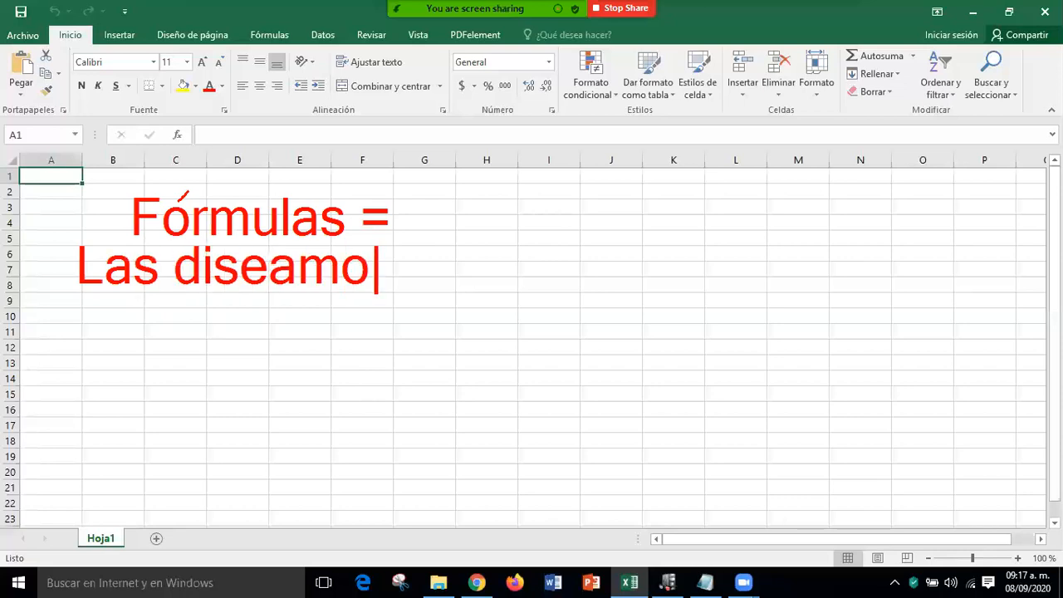
key(BackSpace)
key(BackSpace)
key(BackSpace)
key(BackSpace)
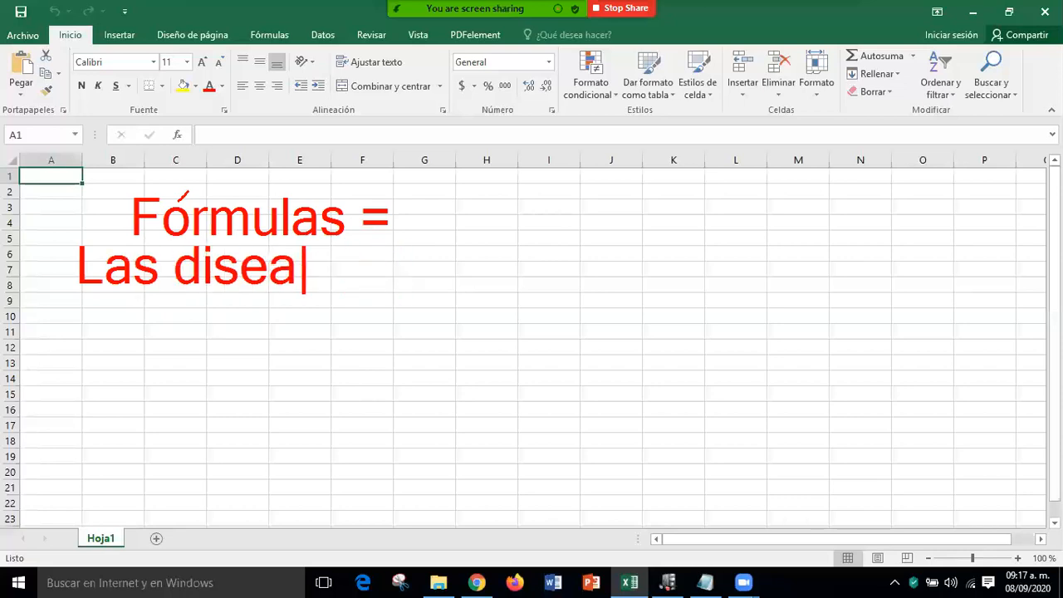
text(na)
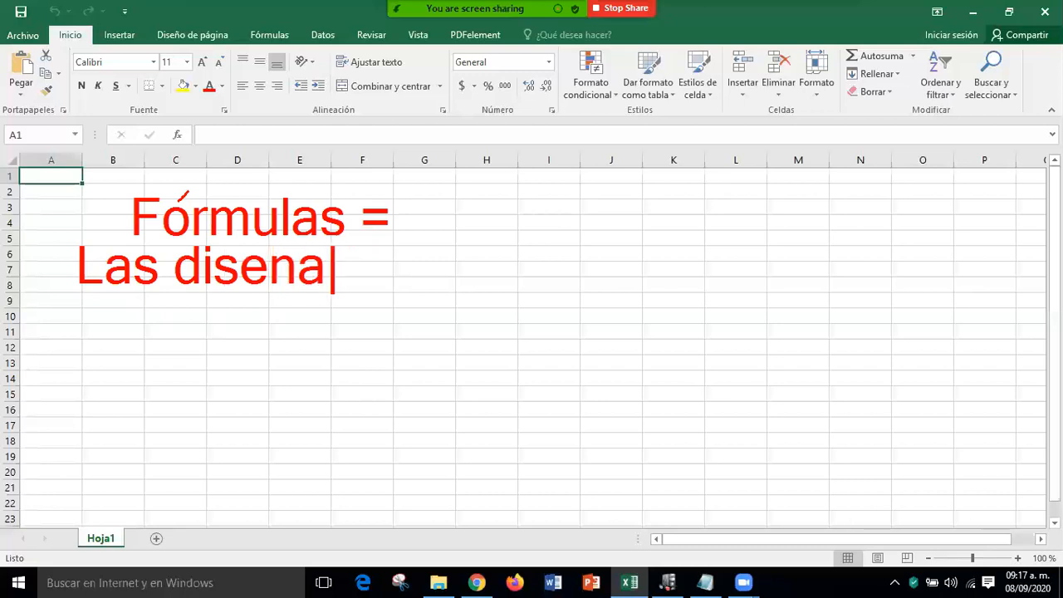
text(mos de)
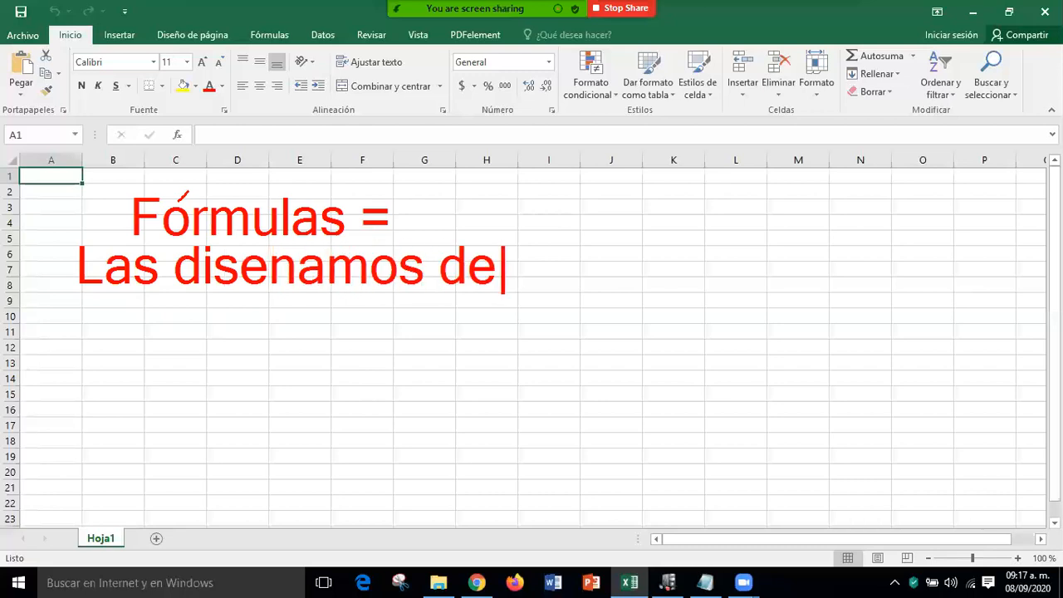
text(sde cerer)
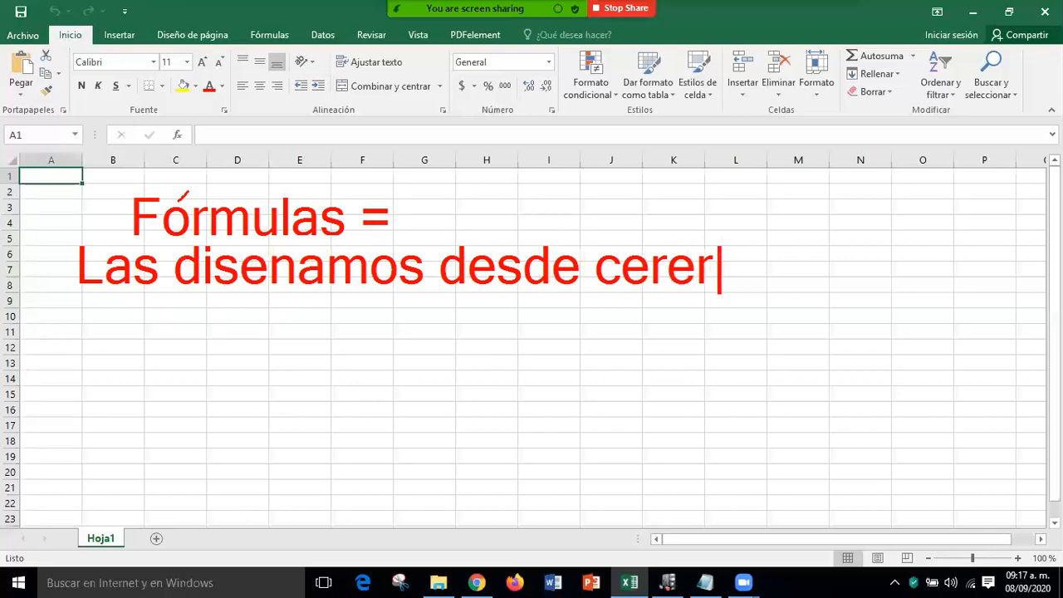
key(BackSpace)
key(BackSpace)
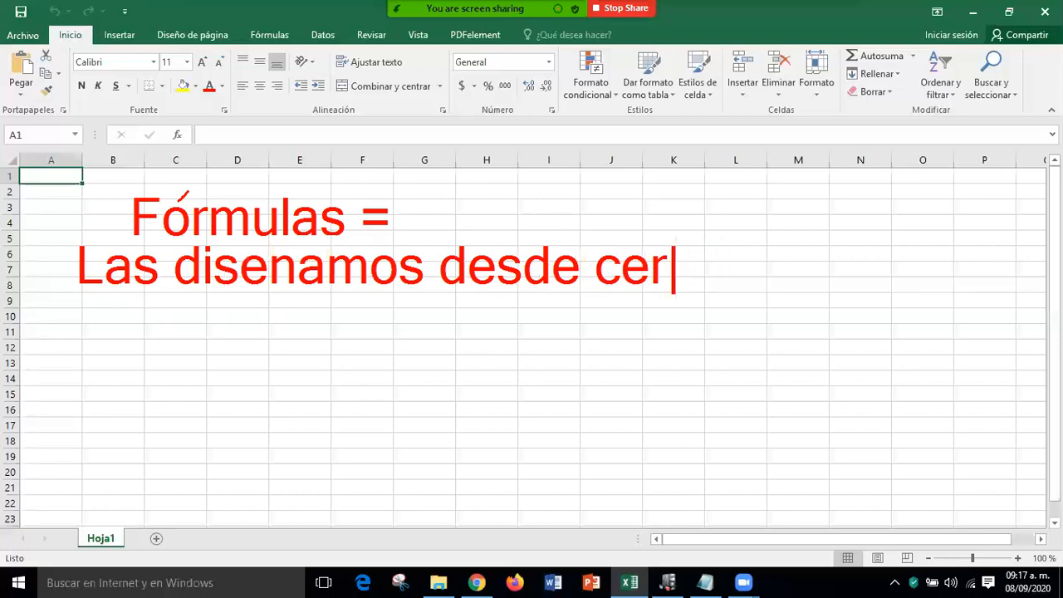
text(o)
drag(274, 246, 296, 247)
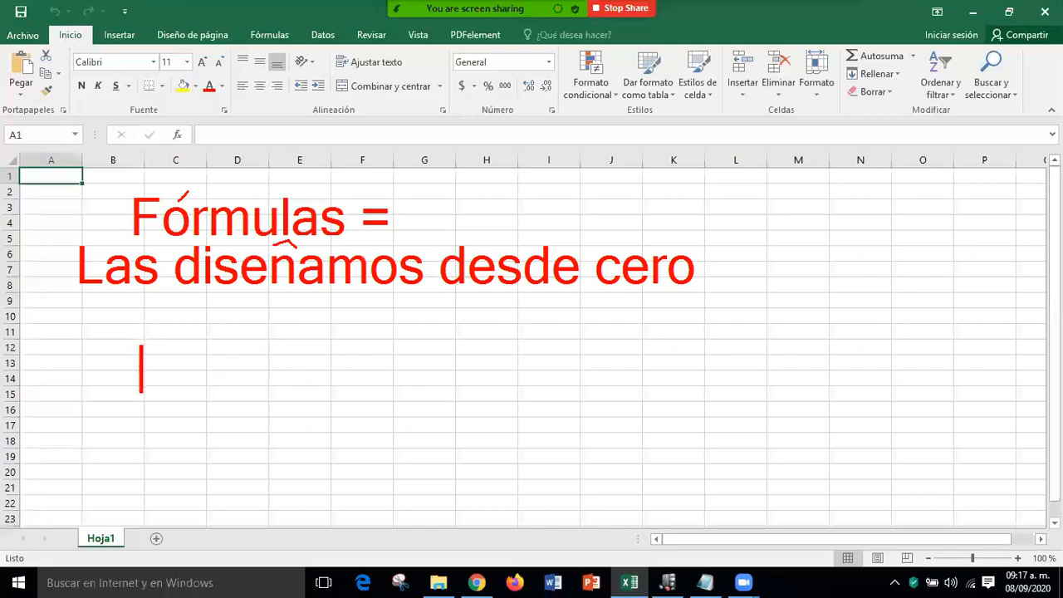
- Add a second annotation heading, "Funciones =", over rows 12 to 14
text(Funcio)
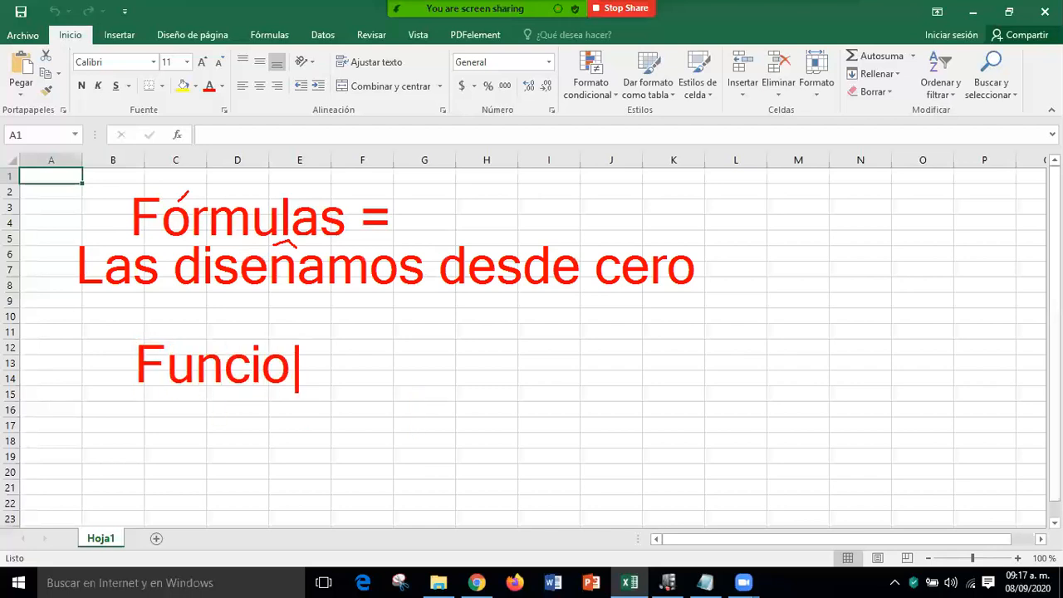
text(nes)
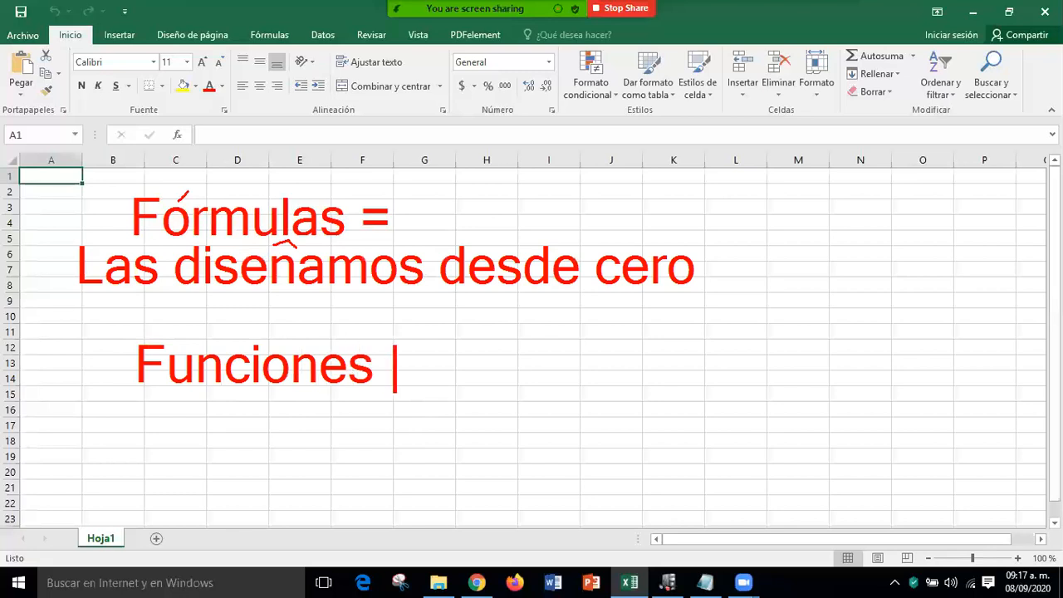
text( =)
click(418, 333)
drag(181, 453, 181, 499)
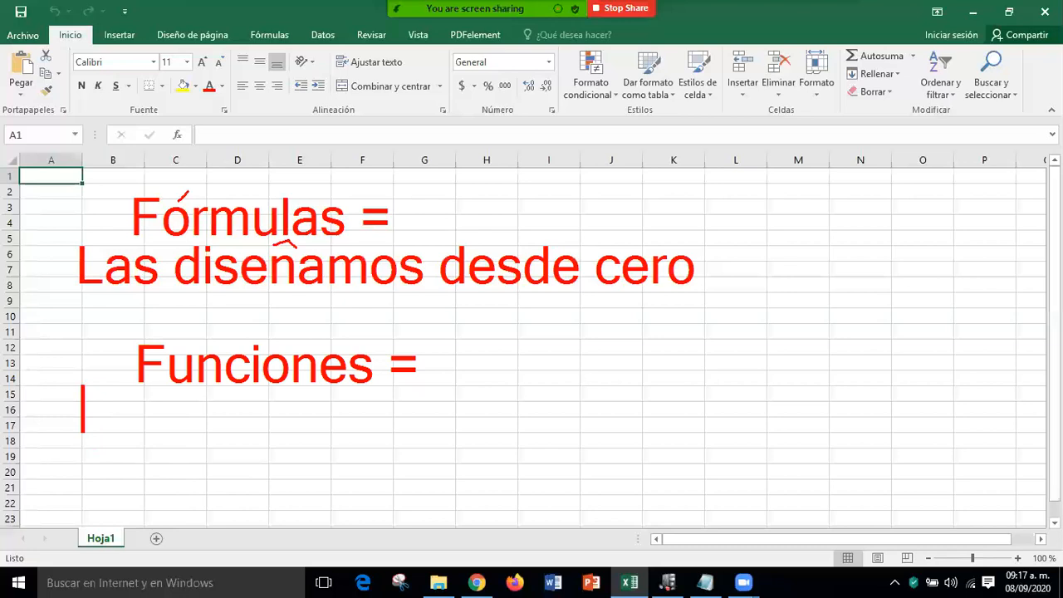
- Annotate "Ya están prediseñadas" below the "Funciones =" heading, drawing the accent and tilde freehand
text(Ya)
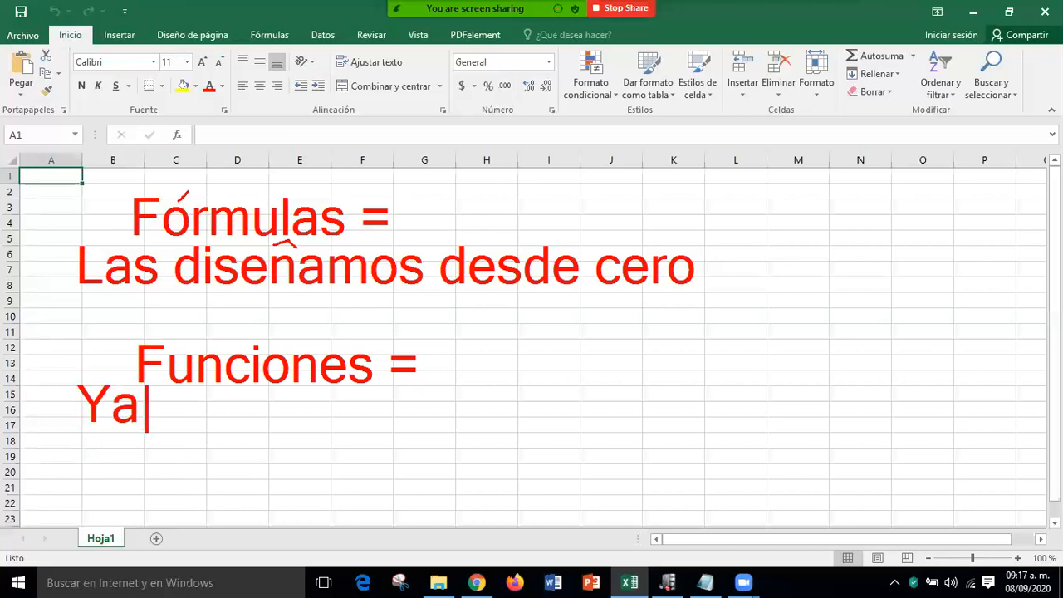
text( est)
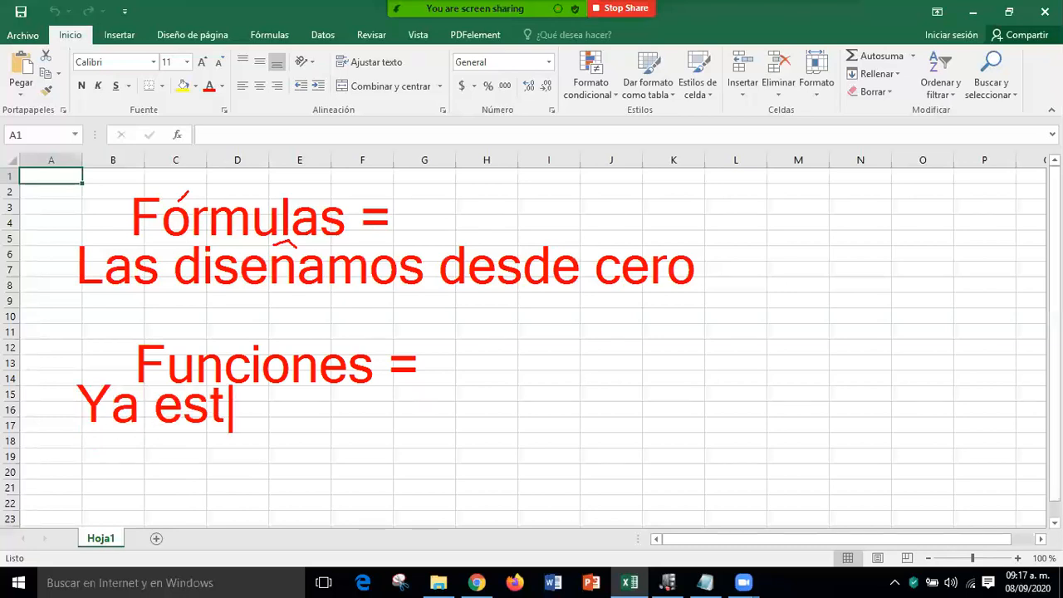
text(an)
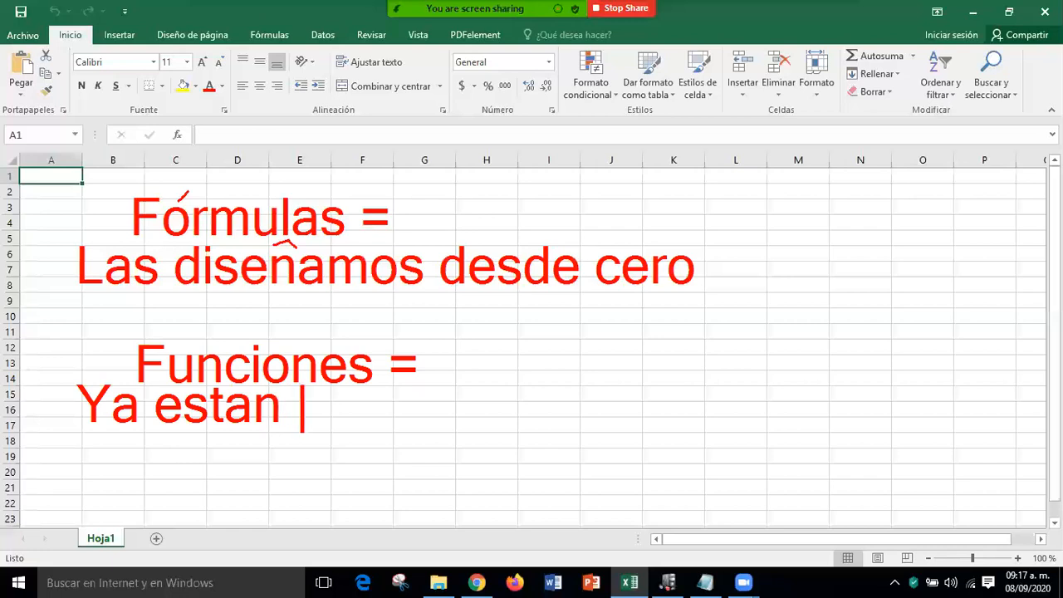
text( p)
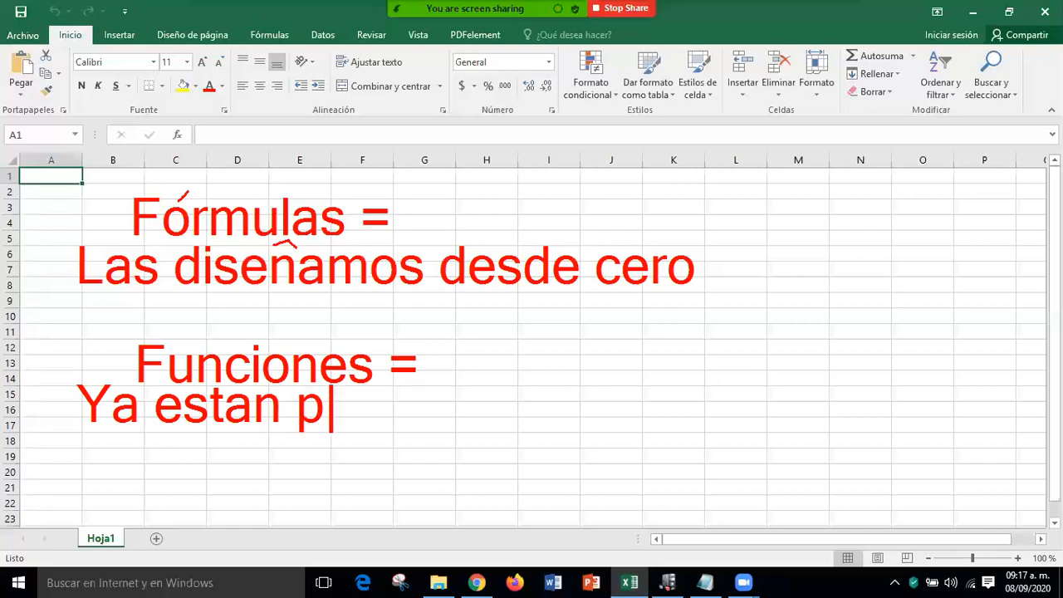
text(redise)
key(BackSpace)
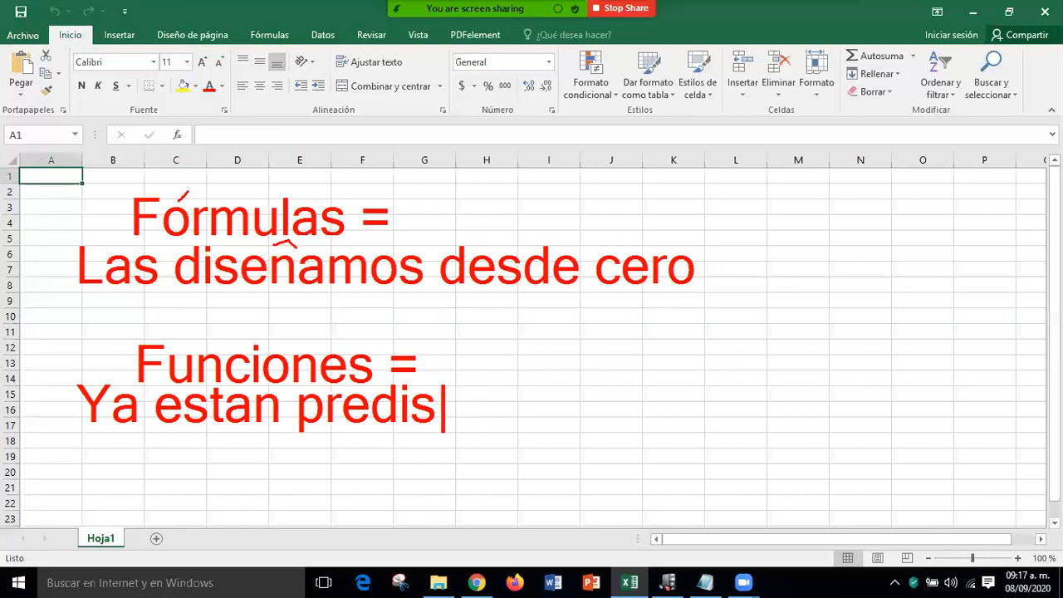
text(ena)
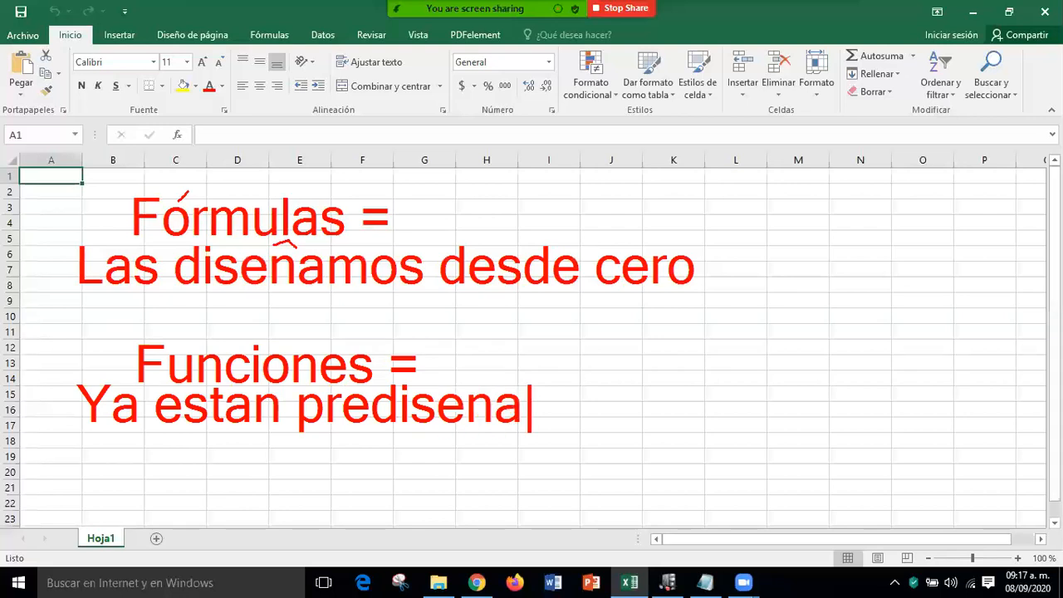
text(das)
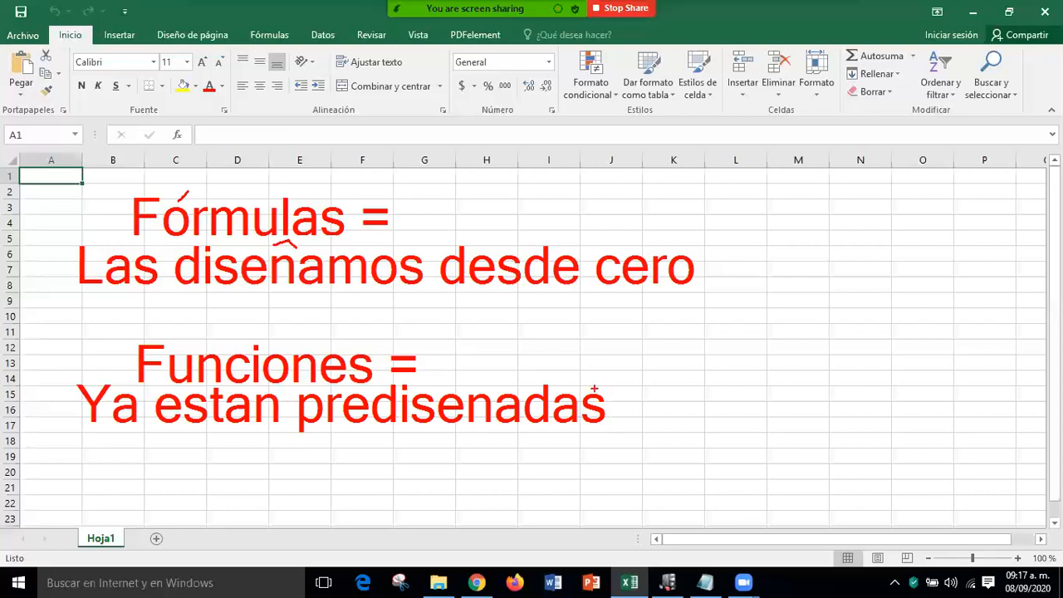
drag(465, 382, 485, 385)
- Annotate "Sintaxis" below the functions description and draw a horizontal arrow pointing away from the word's end
click(37, 457)
text(S)
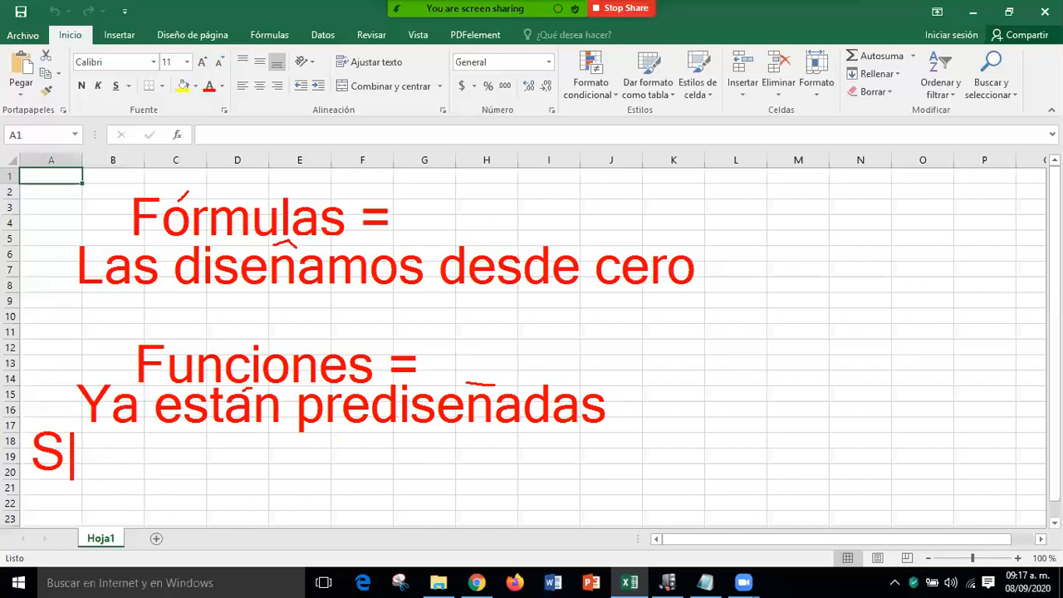
text(intaxis)
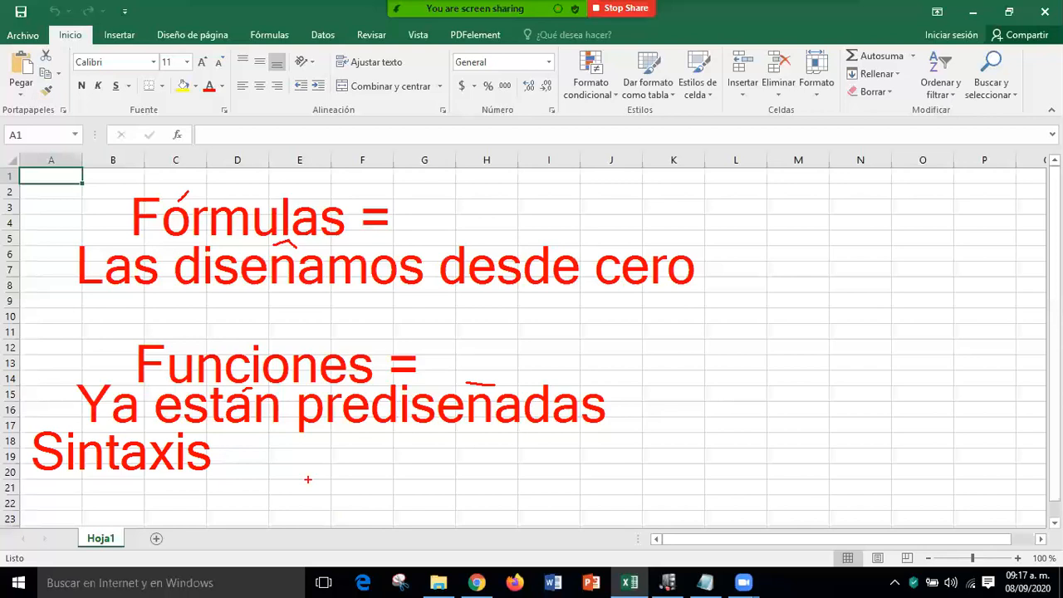
drag(277, 455, 226, 453)
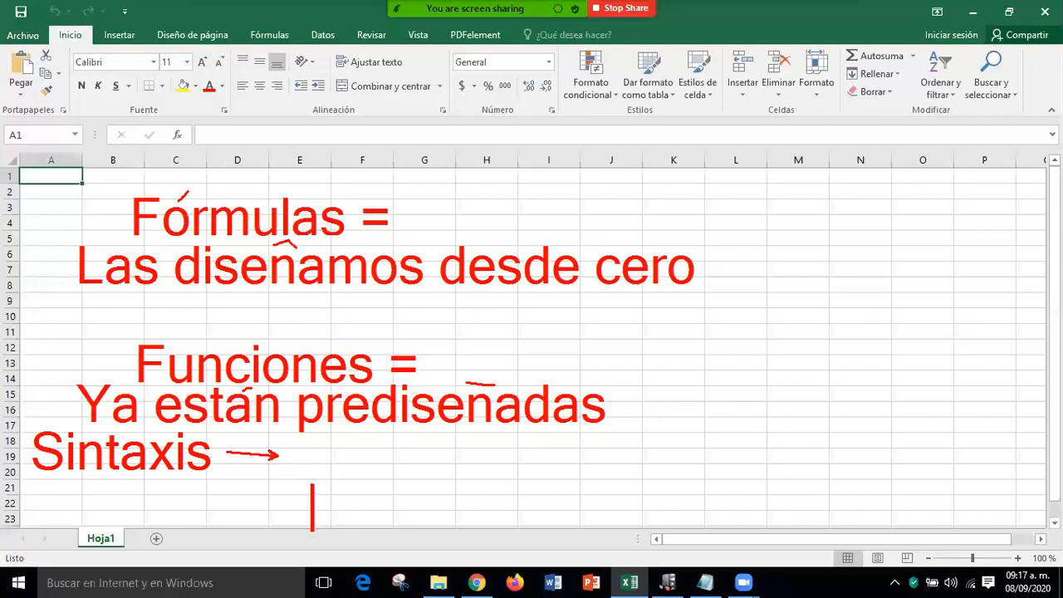
- Write "La forma correcta de escribir una función" after the Sintaxis arrow and draw a horizontal line dividing the formulas and functions notes
click(292, 457)
text(L)
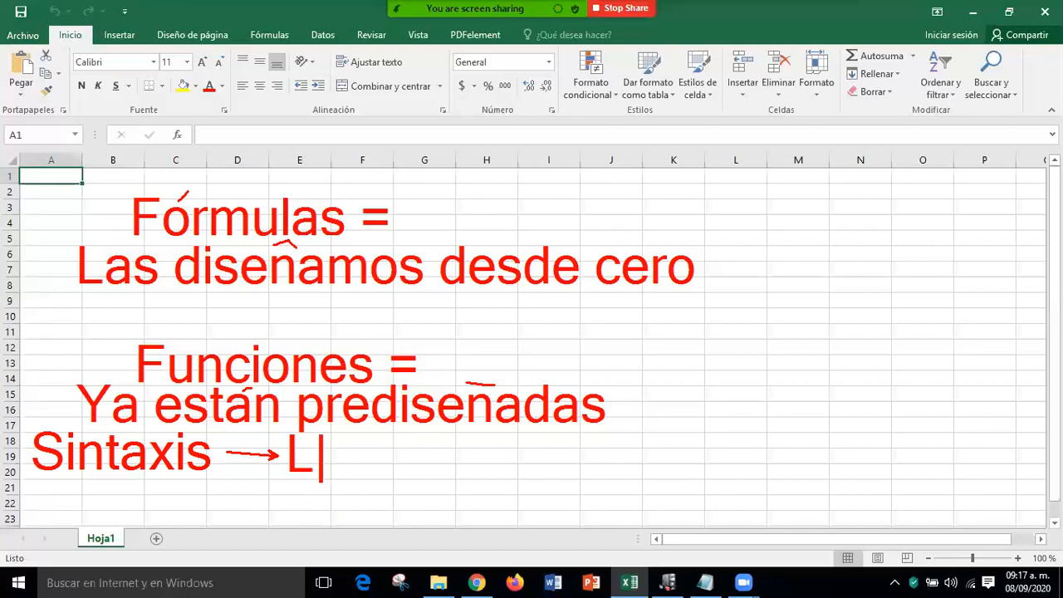
text(a fo)
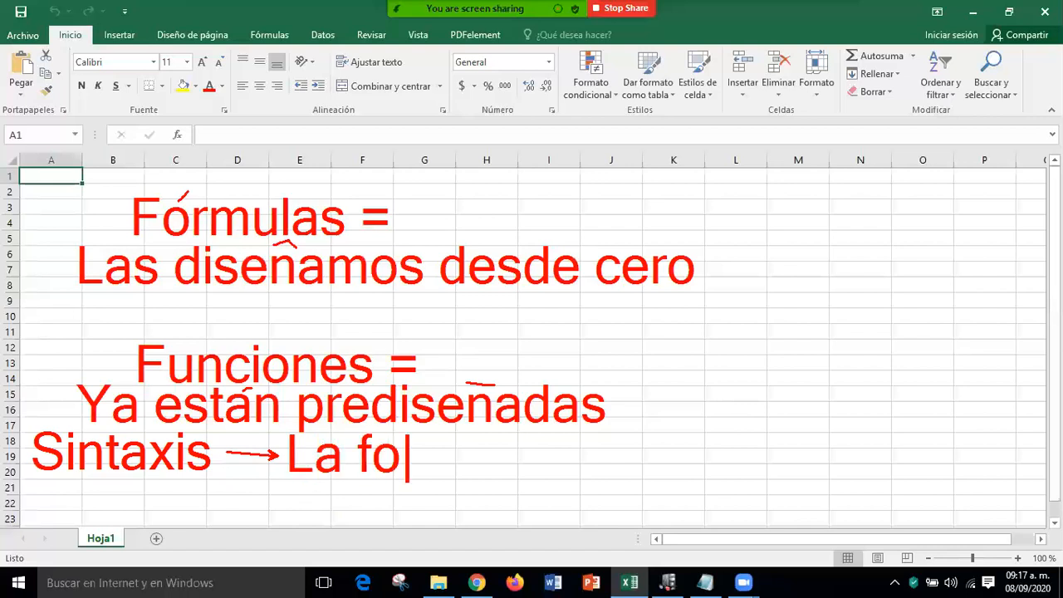
text(rma corre)
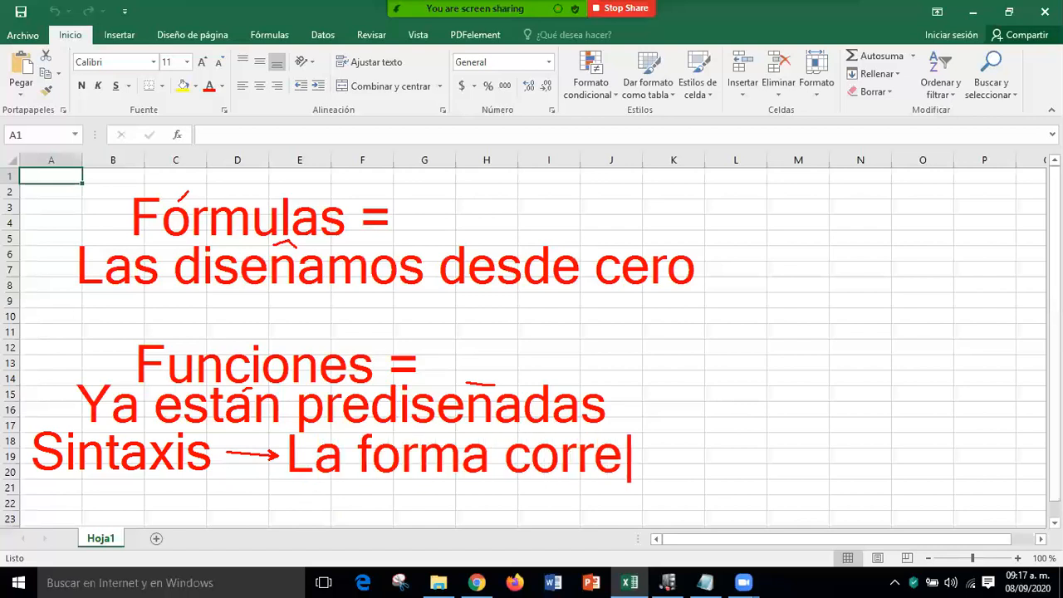
text(cta de es)
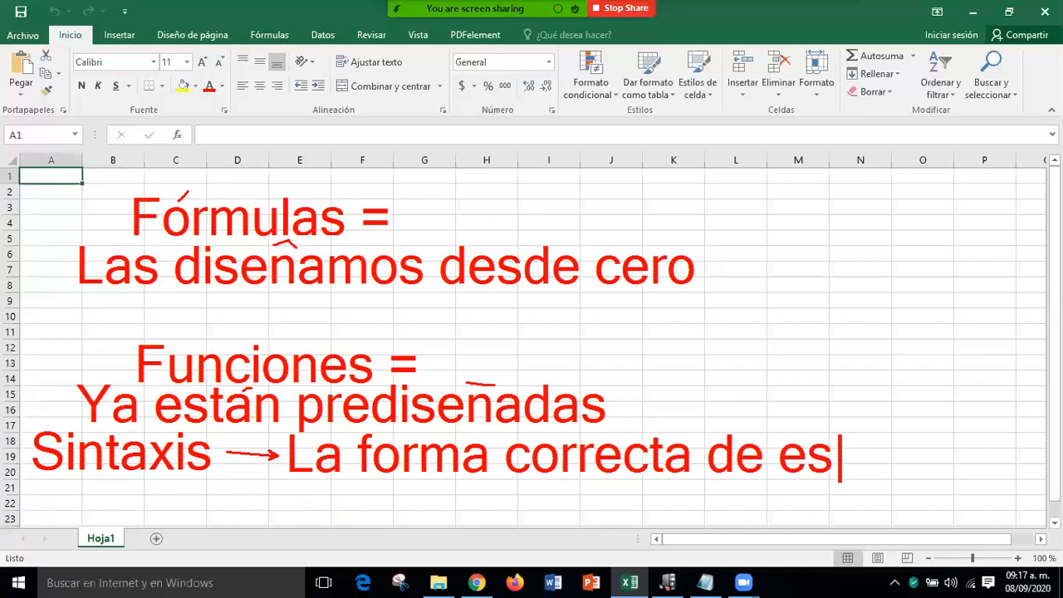
text(cribir)
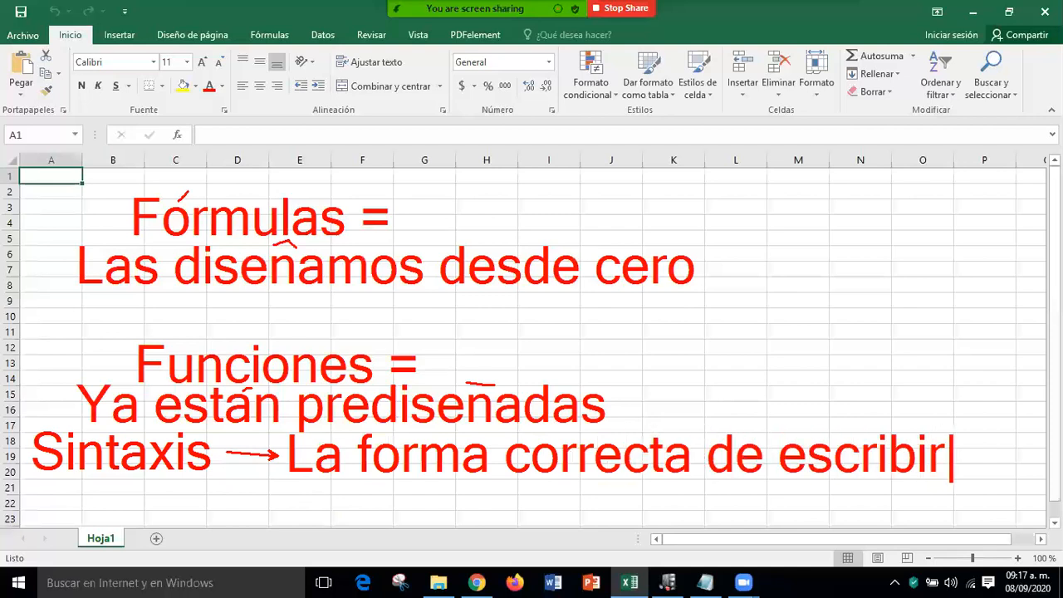
key(Return)
text(una funcion)
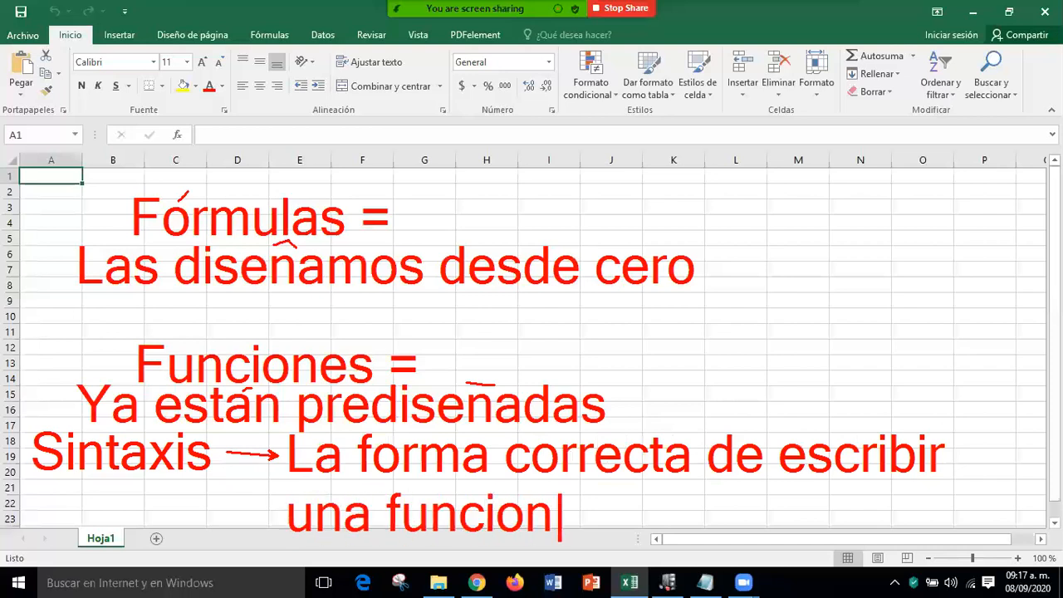
drag(519, 482, 513, 489)
mouse_move(30, 324)
mouse_down()
mouse_move(531, 329)
mouse_move(889, 306)
mouse_move(1044, 322)
mouse_move(1046, 336)
mouse_move(1057, 326)
mouse_up()
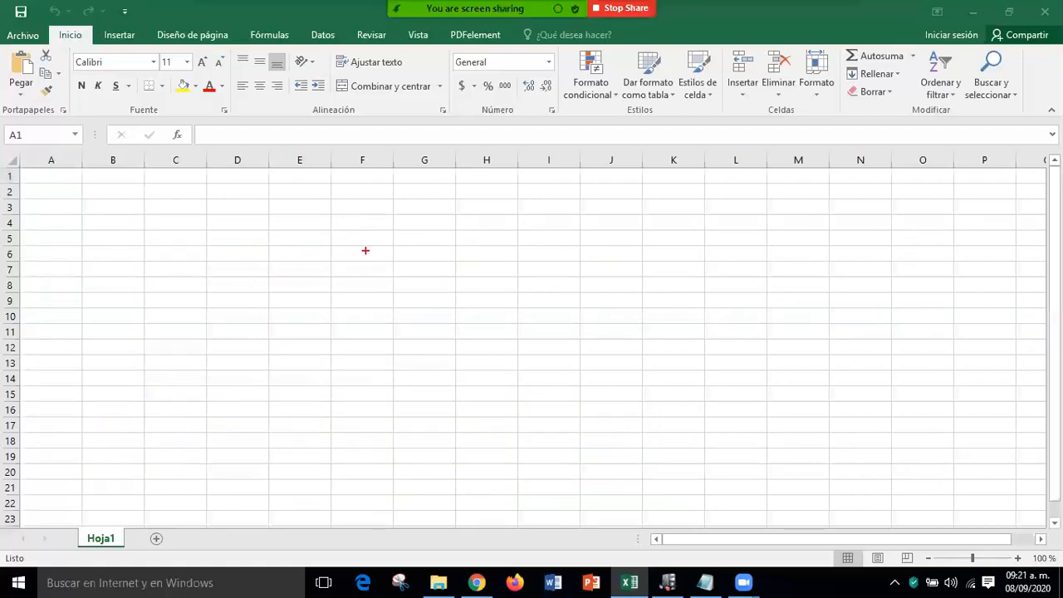
- Annotate "Cientos de funciones" over rows 3 to 6 and frame the text with a rectangle
click(100, 227)
text(Ciento)
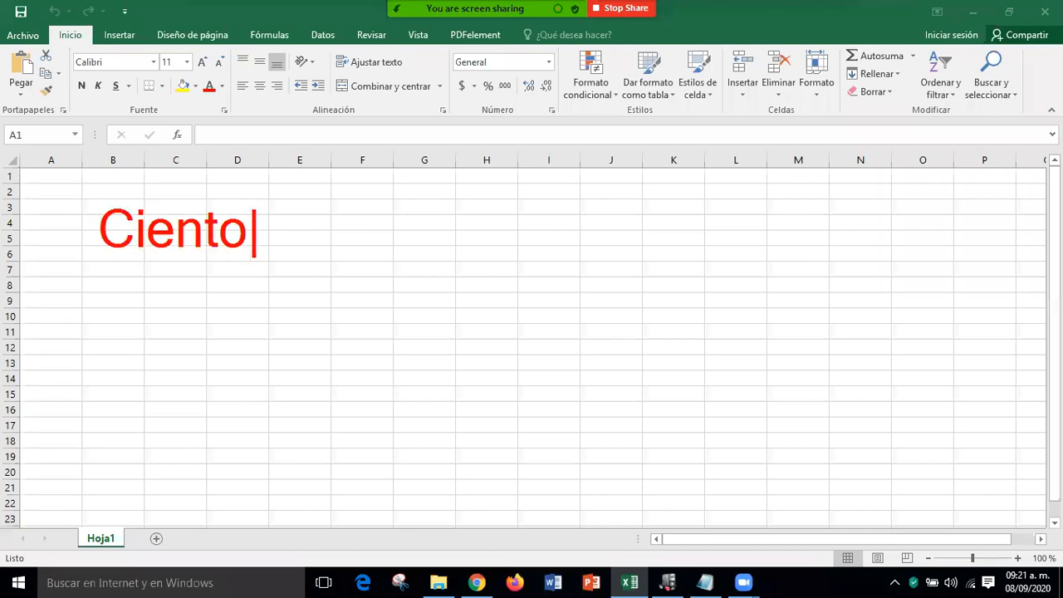
text(s de funciones)
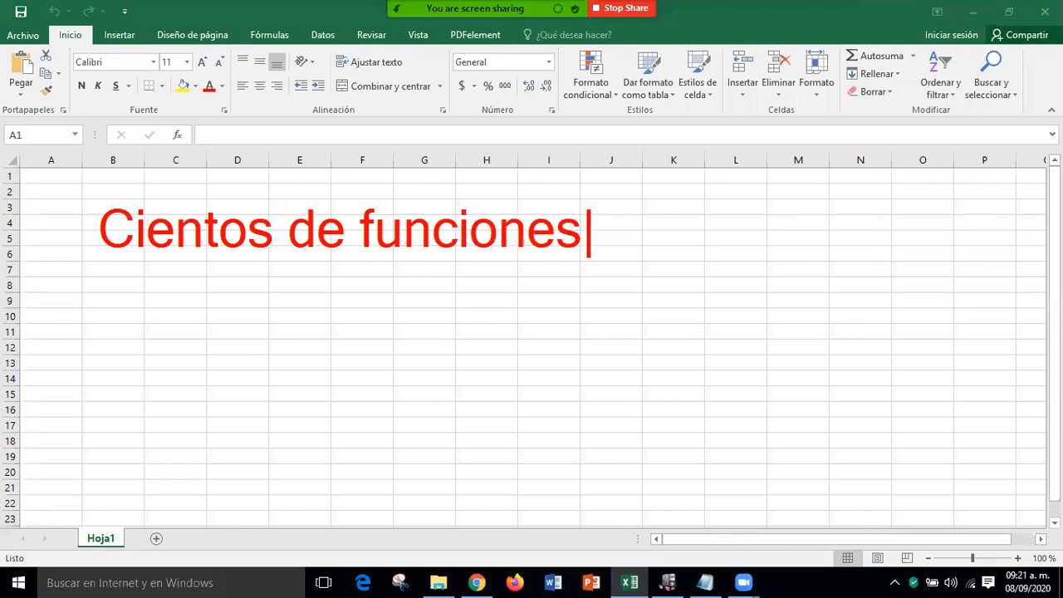
key(Escape)
mouse_move(88, 196)
mouse_down()
mouse_move(95, 218)
mouse_move(437, 308)
mouse_move(616, 284)
mouse_up()
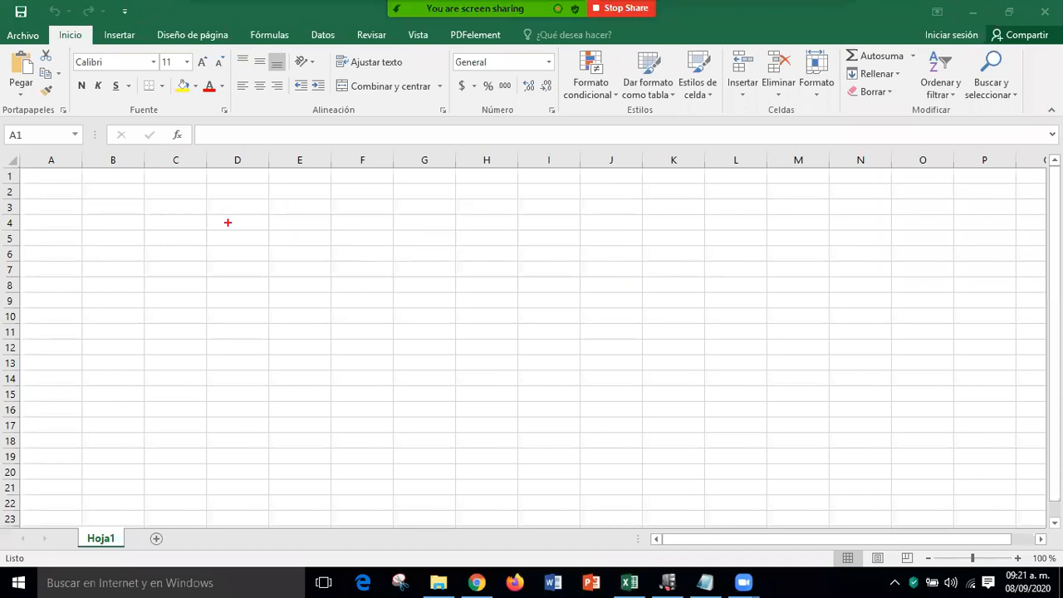
- Mark the word Fórmulas in the ribbon with a rectangle and an arrow, and display the formula commands
mouse_move(238, 17)
mouse_down()
mouse_move(262, 47)
mouse_move(311, 48)
mouse_move(278, 38)
mouse_move(235, 153)
mouse_up()
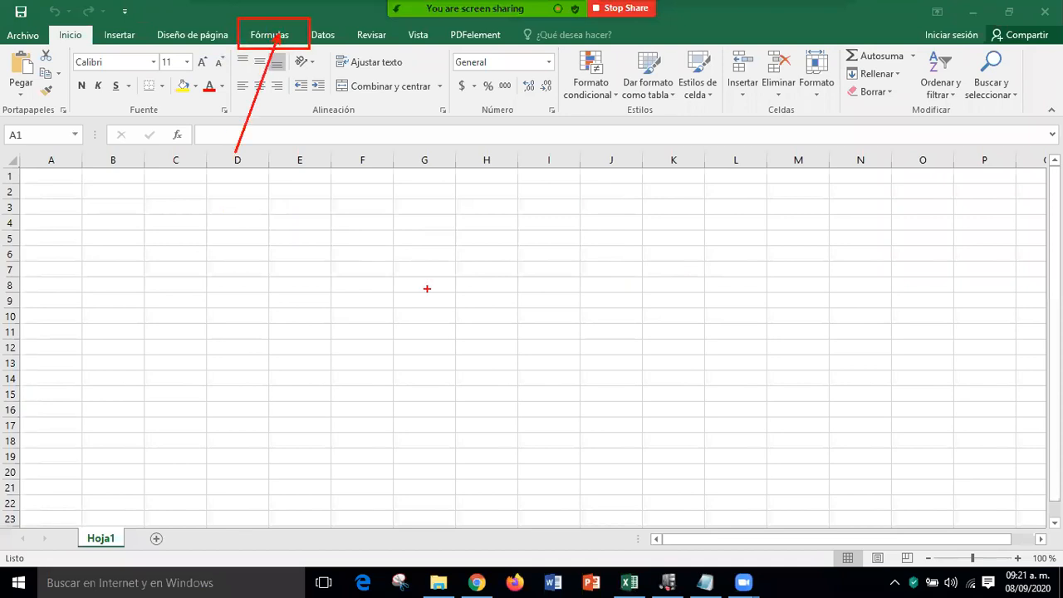
click(93, 75)
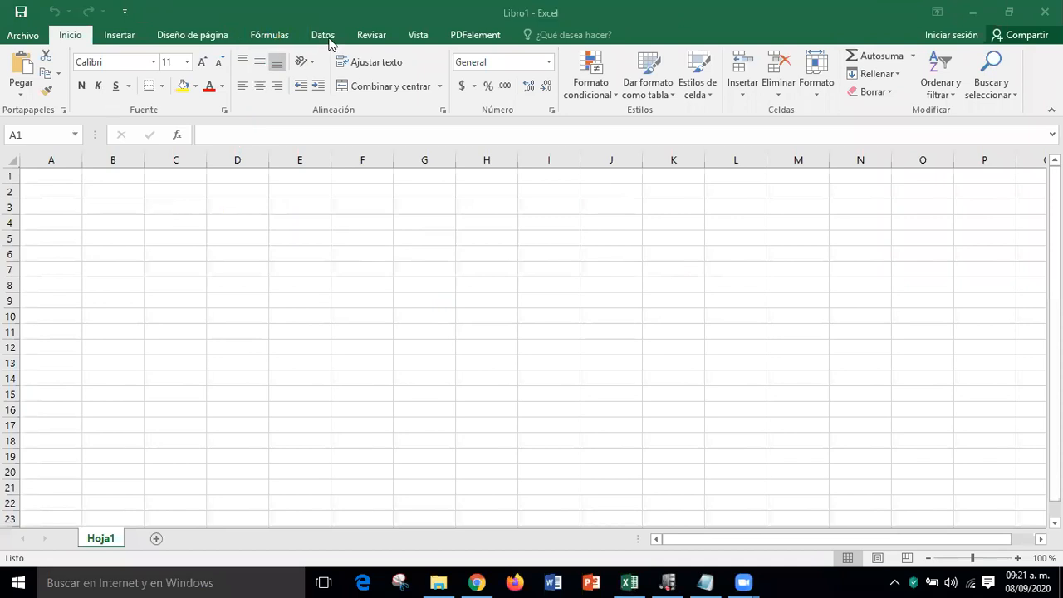
click(267, 39)
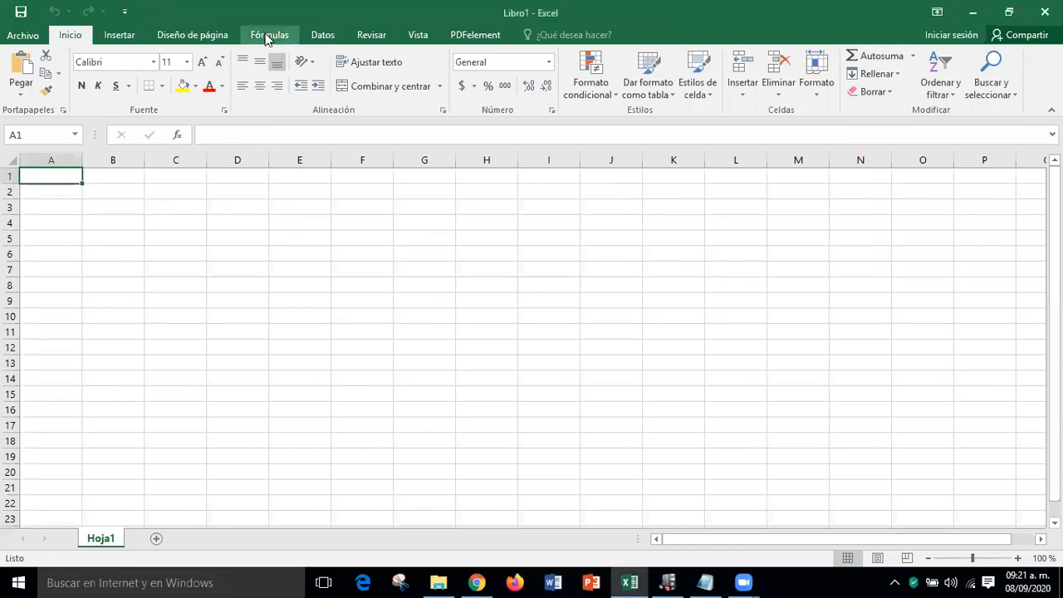
click(268, 39)
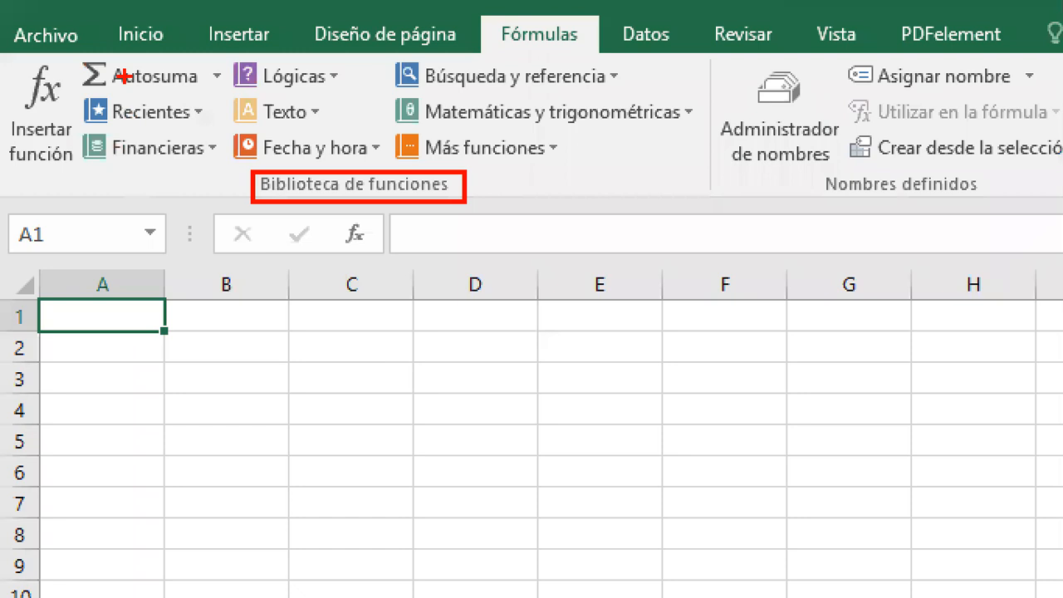
- Draw arrows to Autosuma, Recientes, Financieras, Lógicas, Texto, Fecha y hora, Más funciones and Matemáticas y trigonométricas in the Biblioteca de funciones
drag(123, 76, 9, 148)
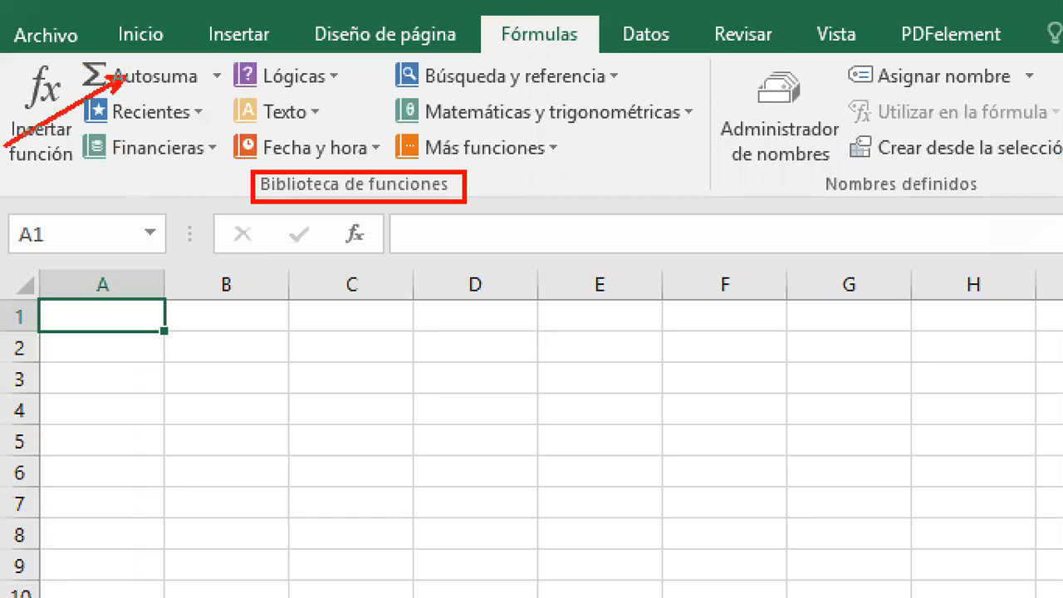
drag(174, 116, 93, 159)
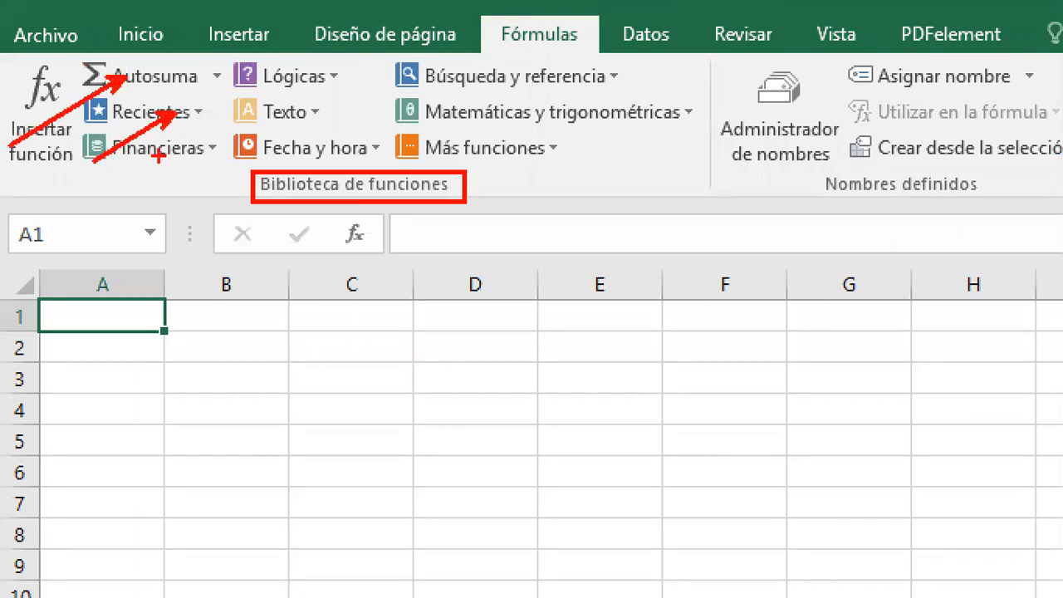
drag(175, 156, 92, 241)
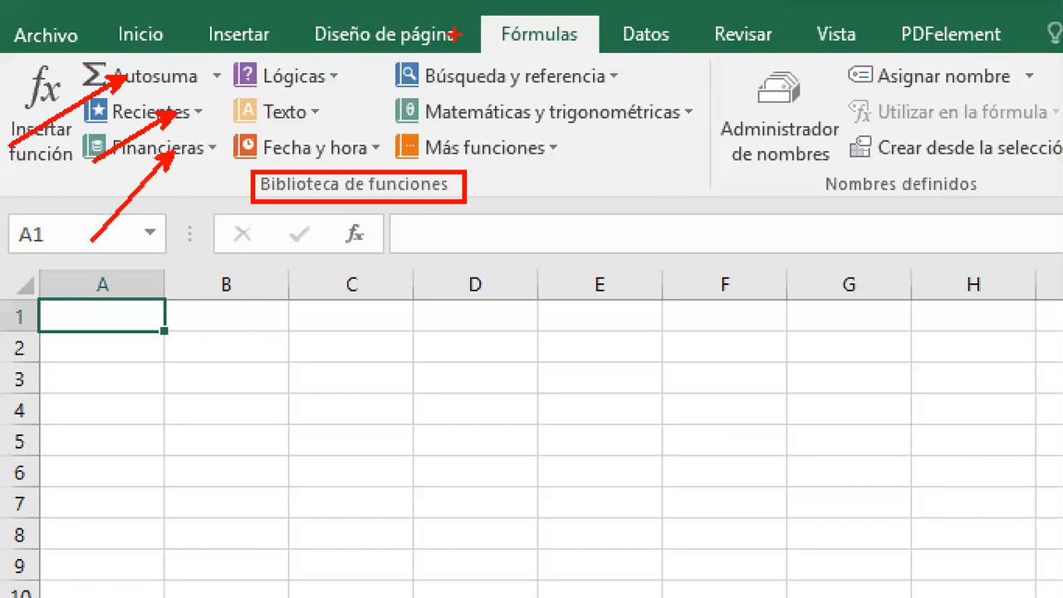
drag(304, 71, 425, 2)
drag(326, 115, 380, 89)
drag(339, 150, 378, 128)
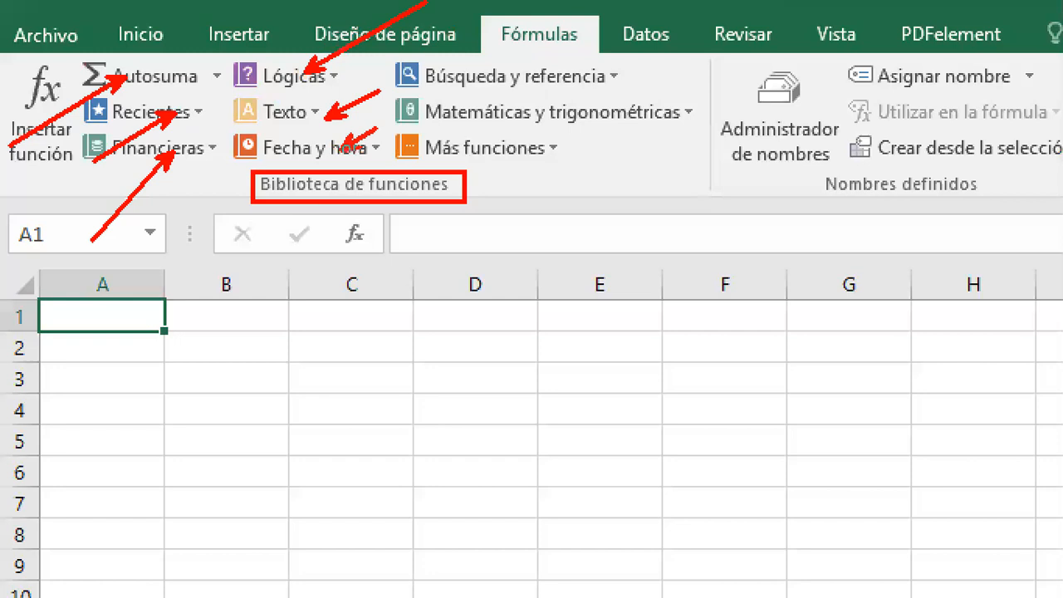
drag(540, 157, 575, 197)
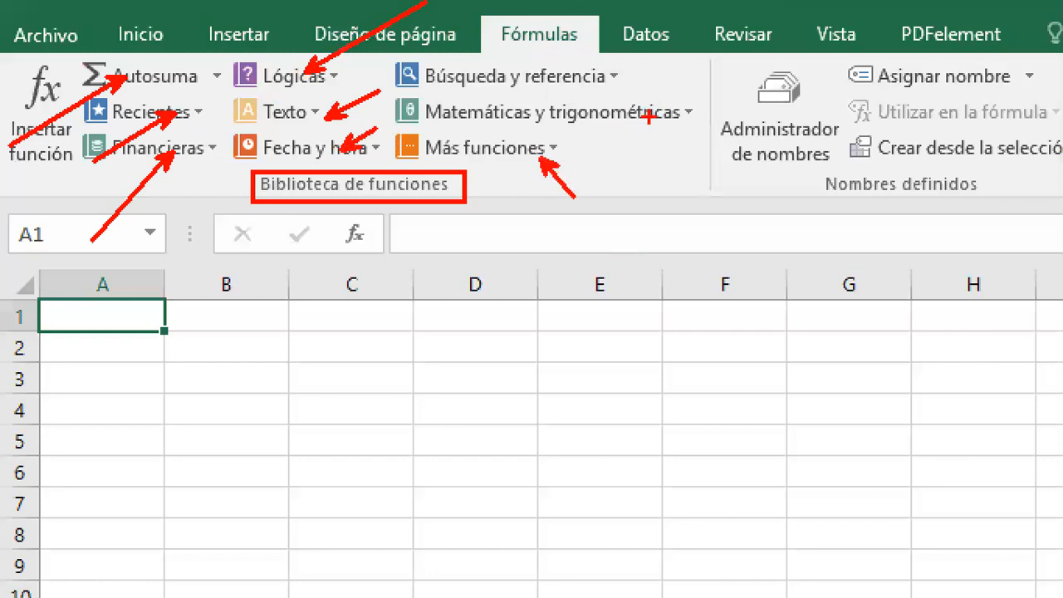
drag(649, 117, 710, 196)
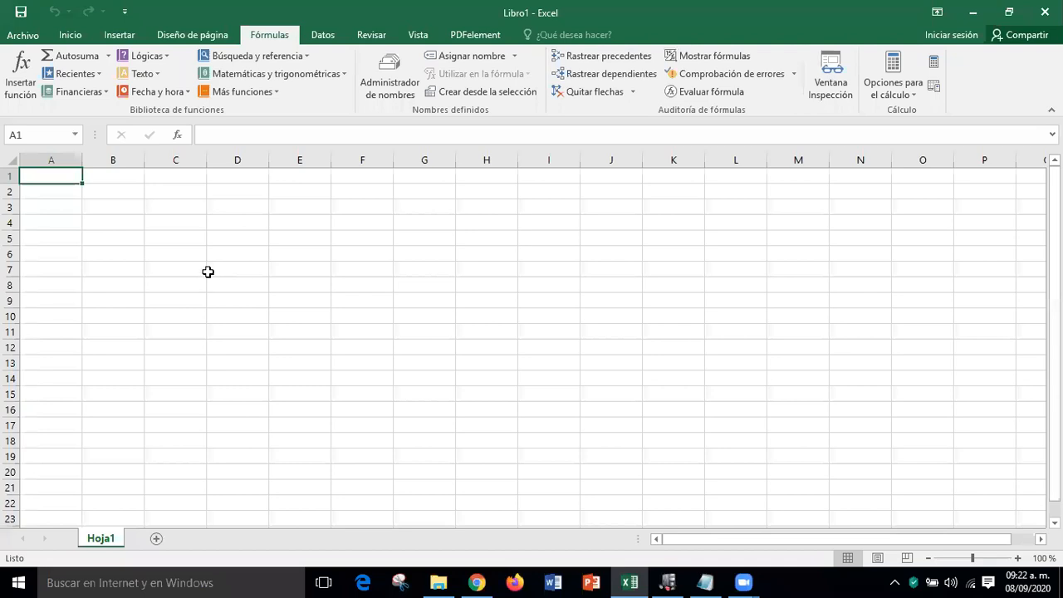
- Mark Insertar función with a rectangle and an arrow, and open the function insertion dialog for cell A1
mouse_move(1, 50)
mouse_down()
mouse_move(12, 90)
mouse_move(45, 112)
mouse_up()
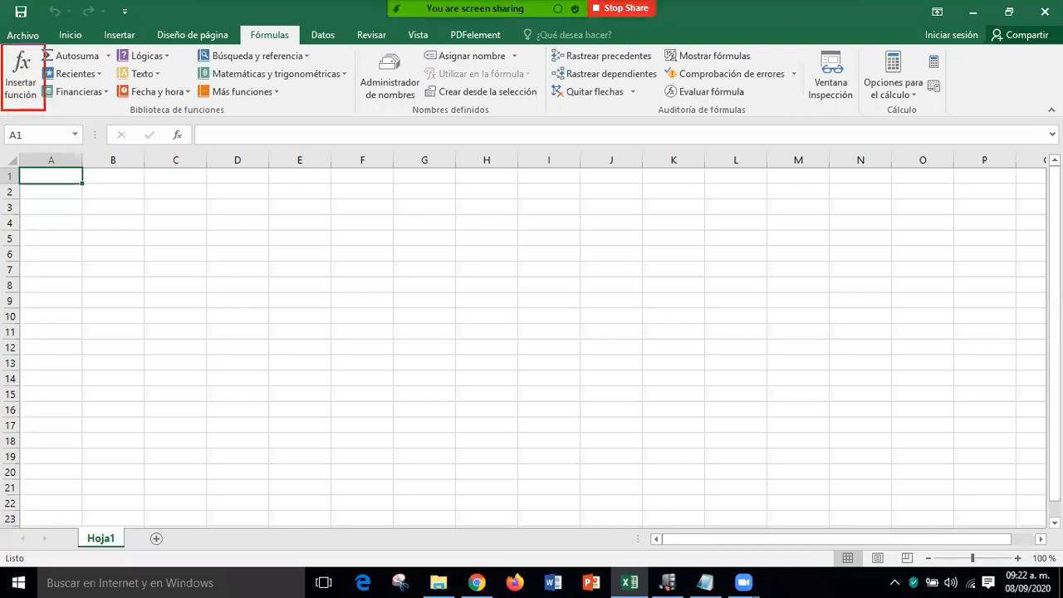
drag(65, 170, 33, 98)
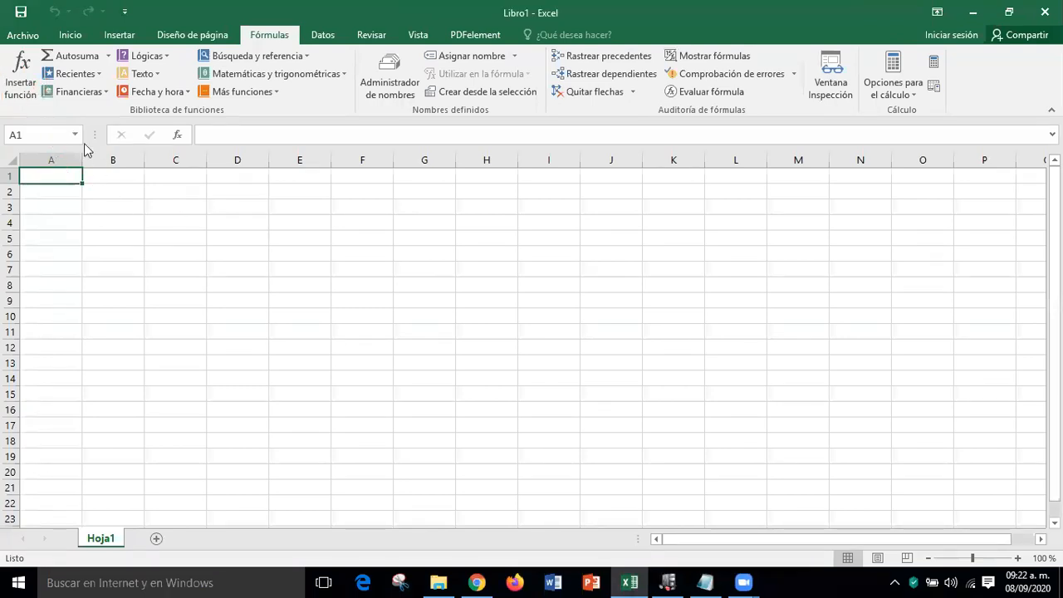
click(22, 75)
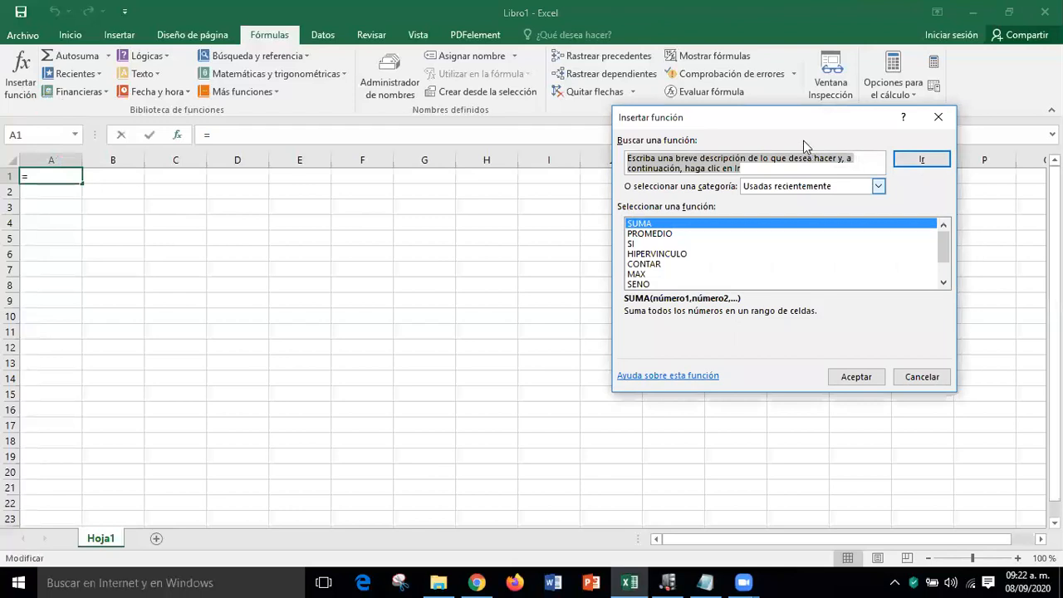
- Move the Insertar función dialog toward the middle of the sheet and draw arrows to SUMA, PROMEDIO and HIPERVINCULO in the function list
drag(793, 125, 580, 161)
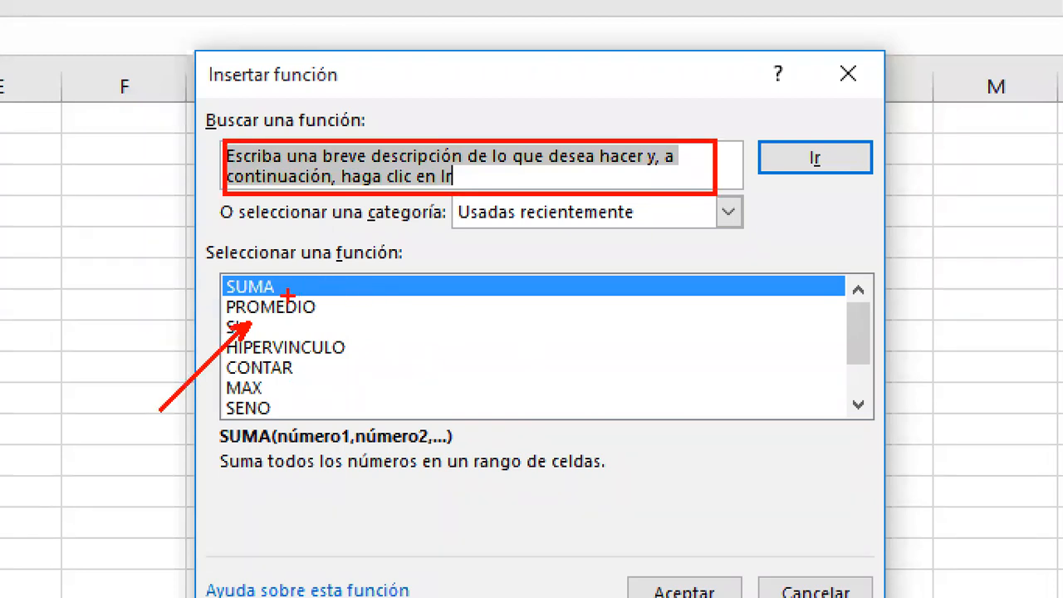
drag(293, 285, 362, 252)
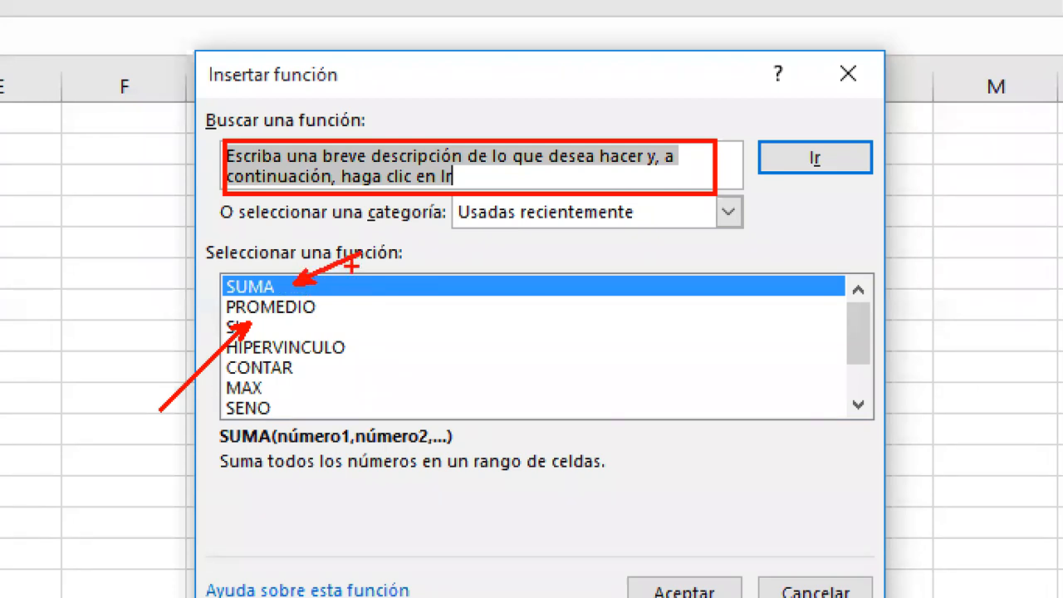
drag(334, 308, 401, 266)
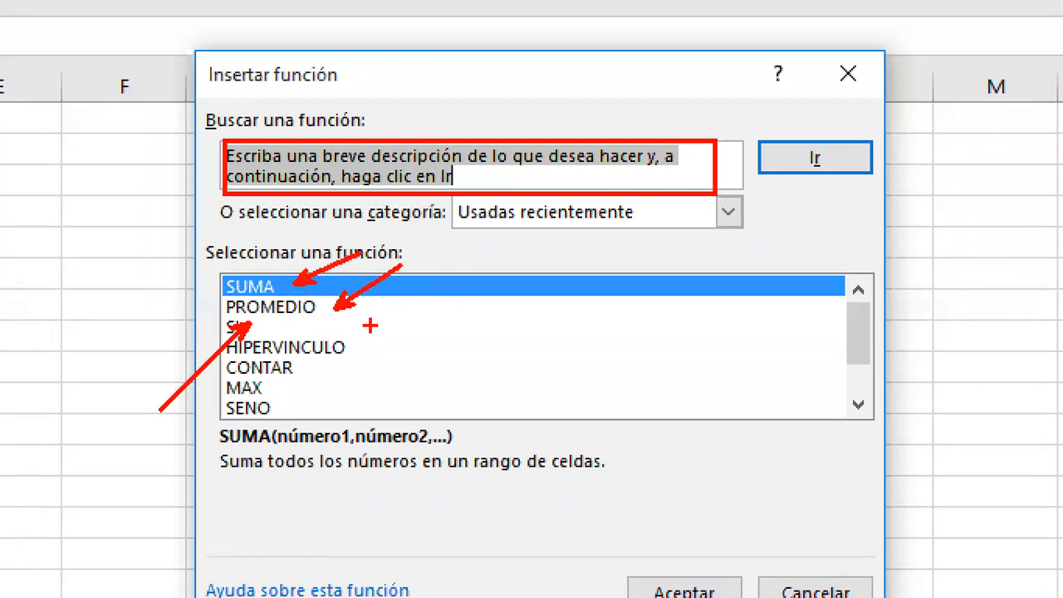
drag(359, 352, 432, 304)
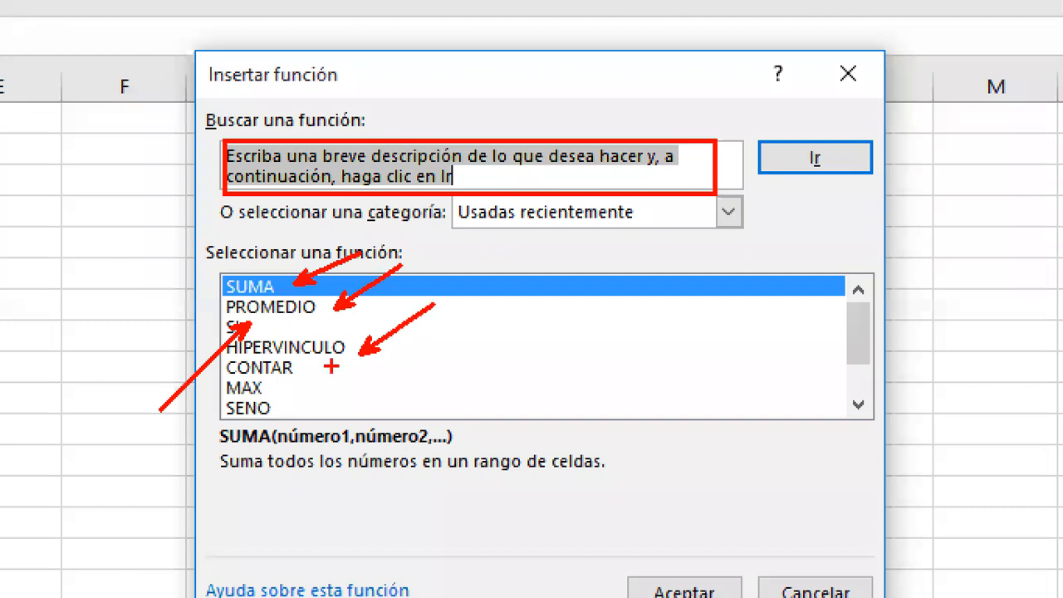
drag(313, 381, 326, 381)
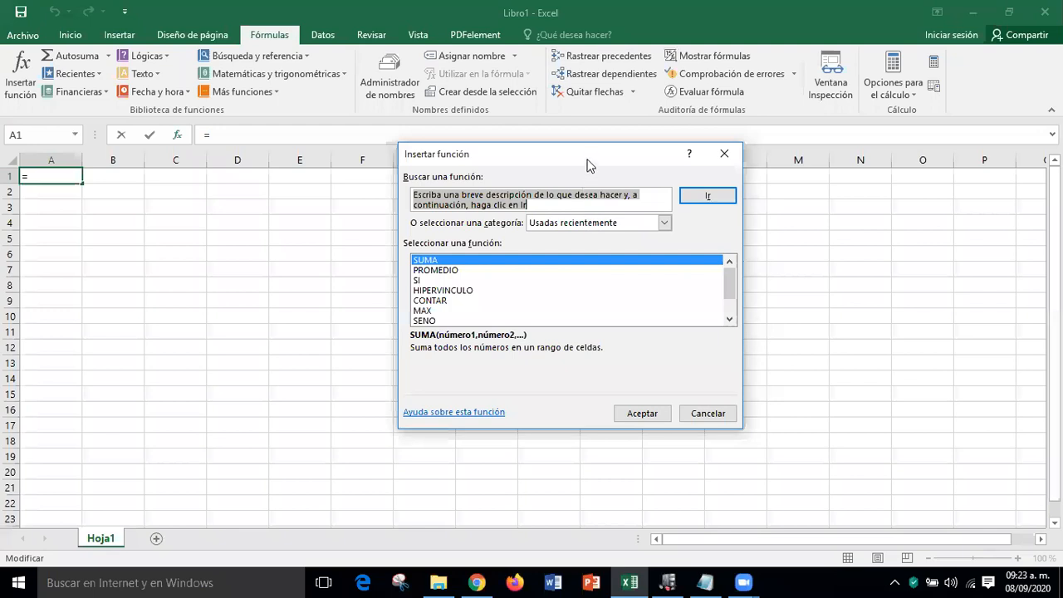
- Reposition the Insertar función dialog and look through the recently used functions
drag(570, 147, 503, 115)
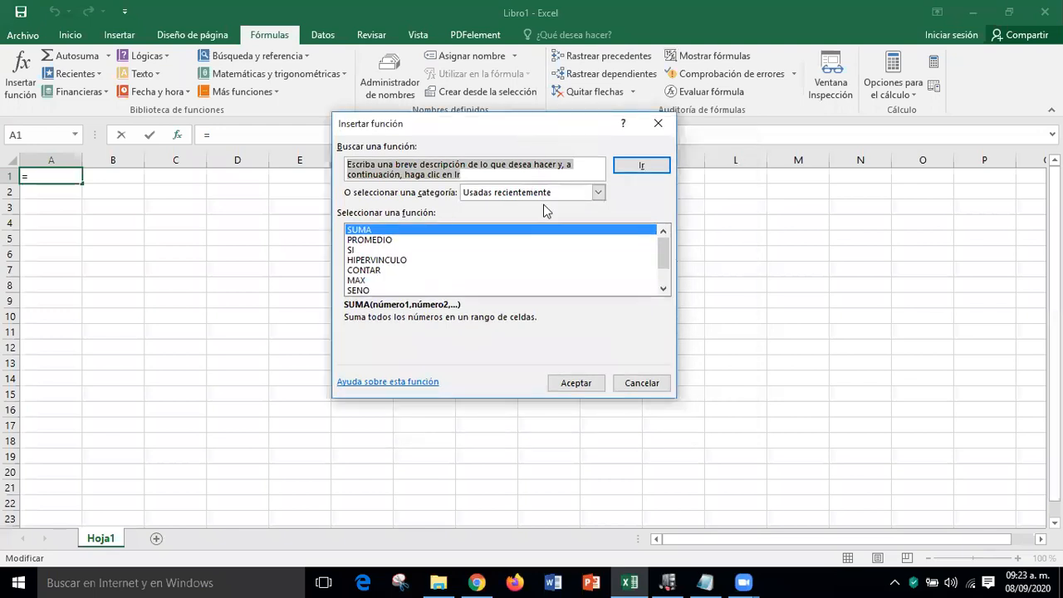
click(662, 288)
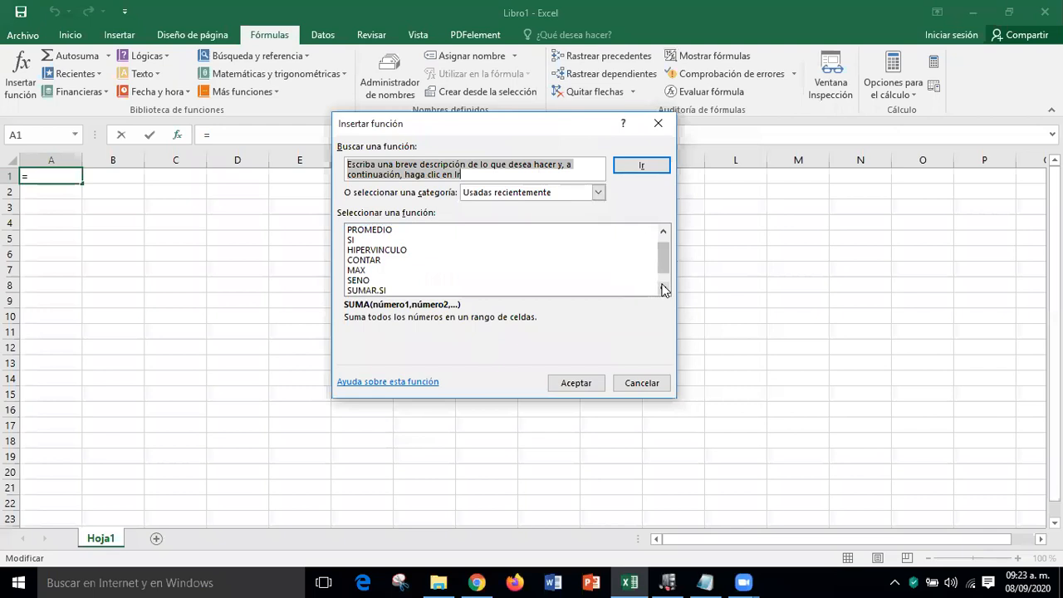
click(662, 288)
click(662, 288)
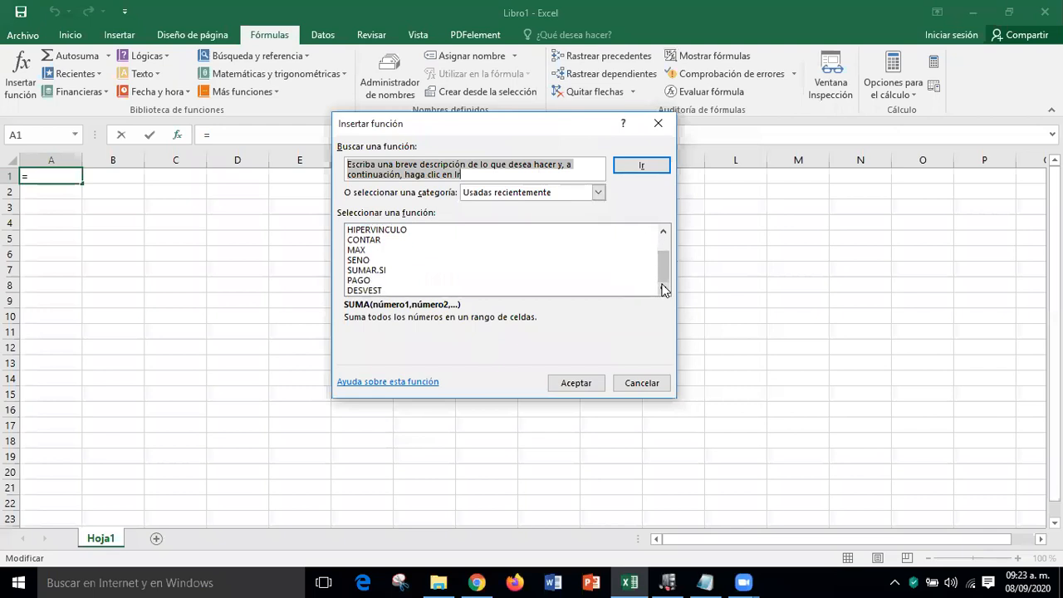
drag(663, 270, 663, 250)
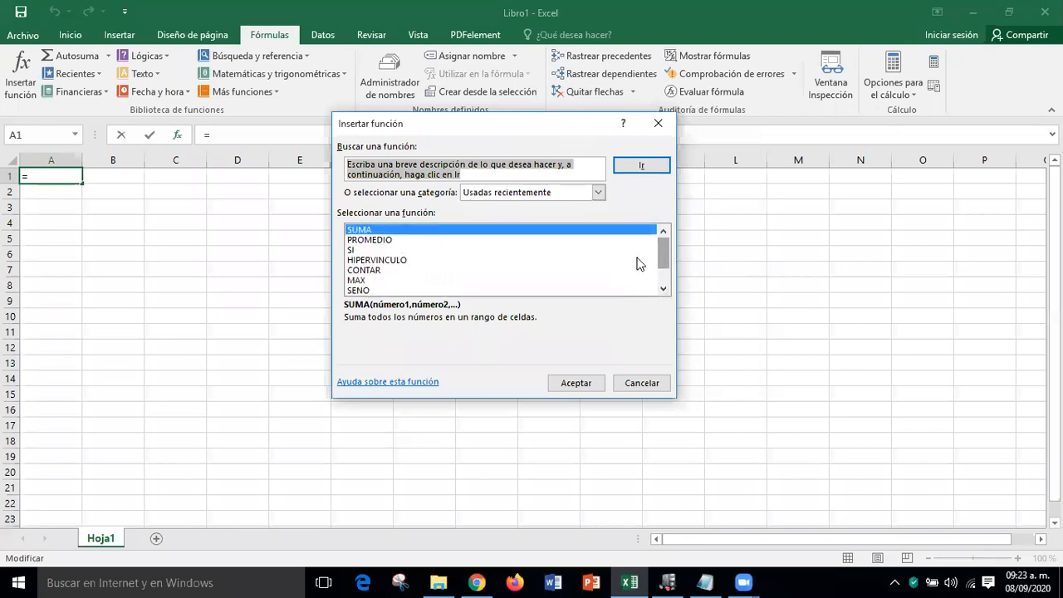
- Review all function categories available in the Insertar función dialog, and close it without inserting a function
click(598, 193)
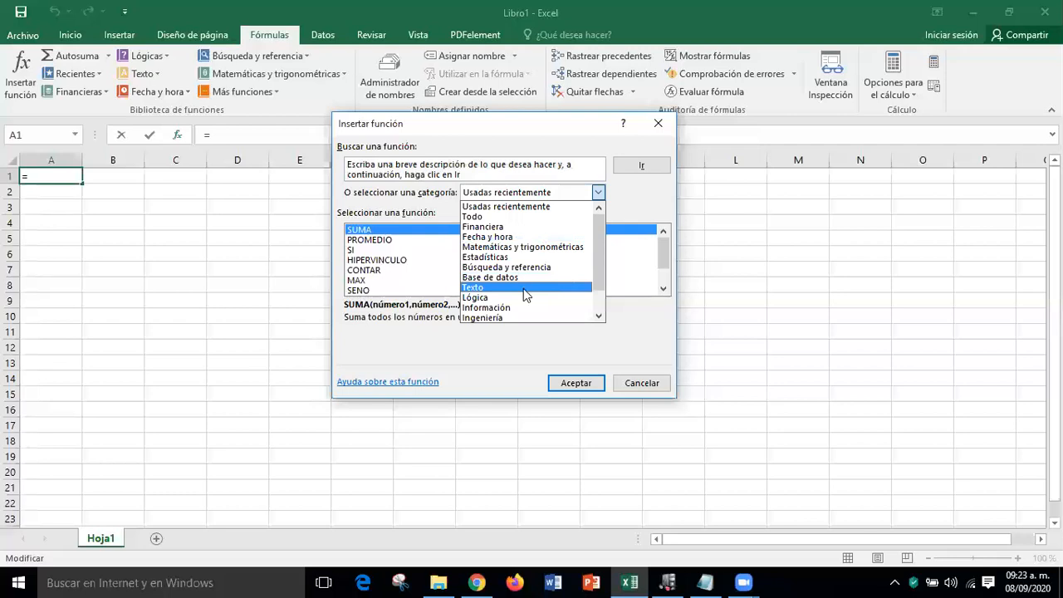
click(598, 317)
click(598, 317)
click(597, 317)
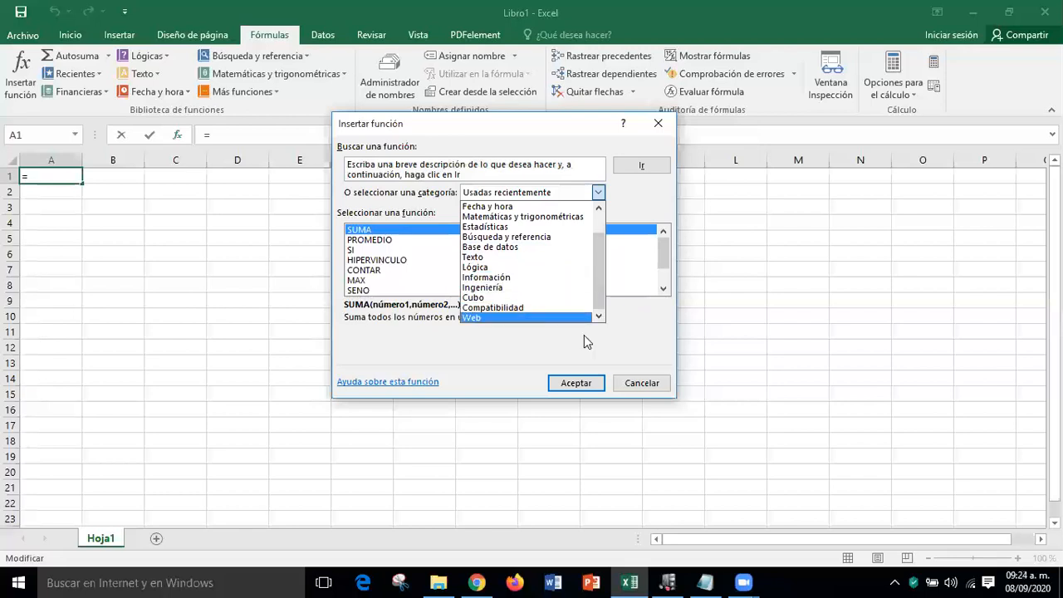
drag(600, 274, 604, 246)
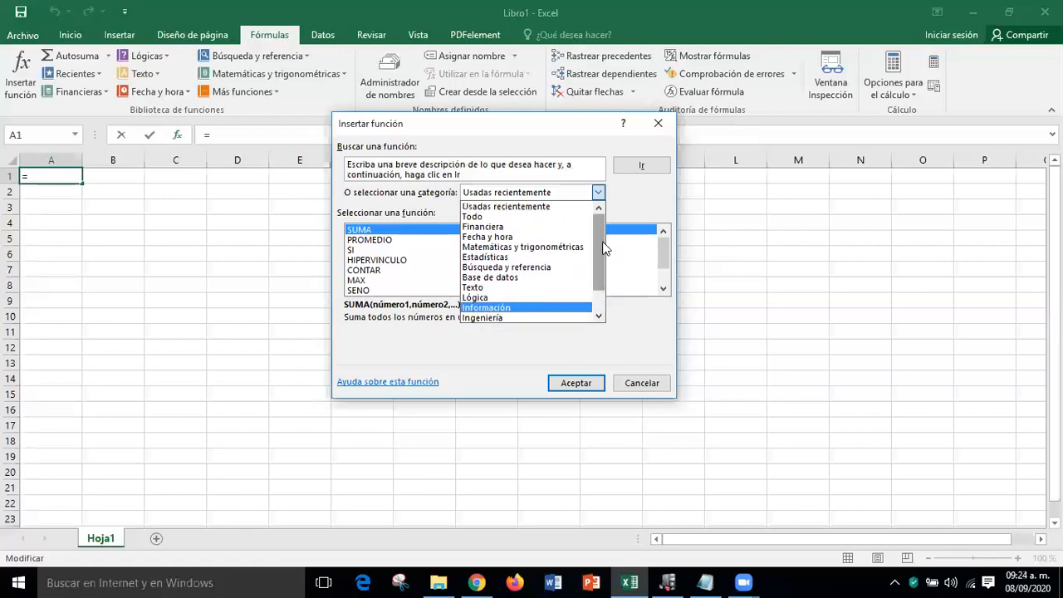
click(657, 125)
click(658, 124)
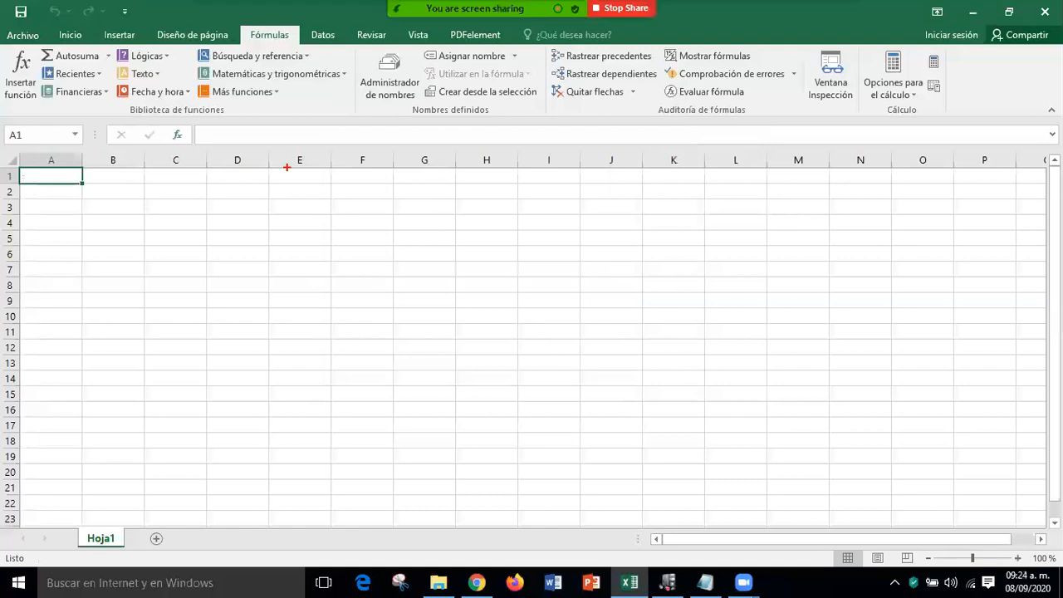
- Point an arrow at Autosuma and examine its function options, including Más funciones, without inserting anything
drag(91, 57, 182, 190)
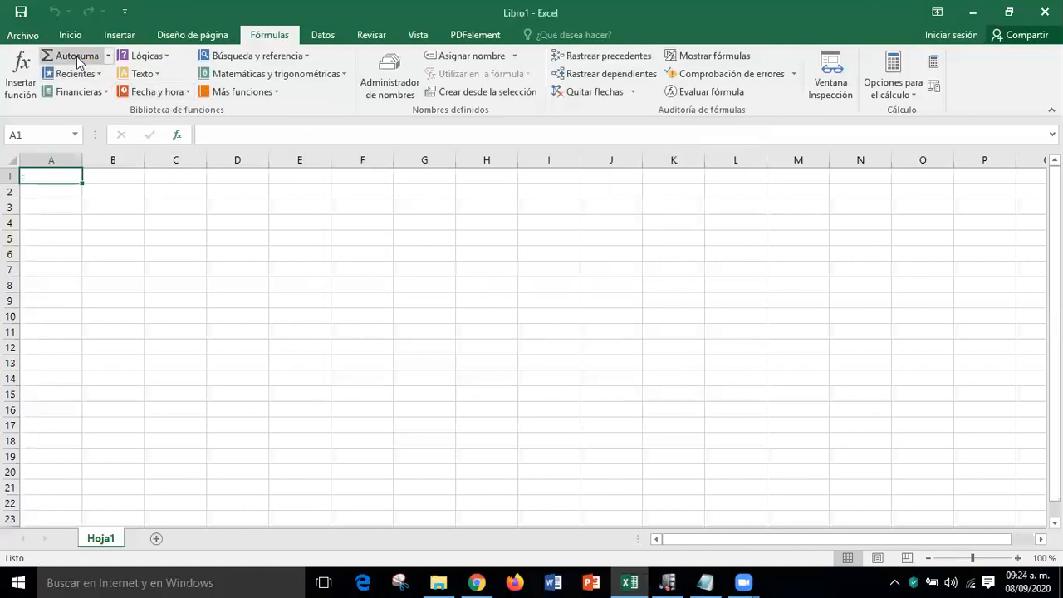
click(106, 55)
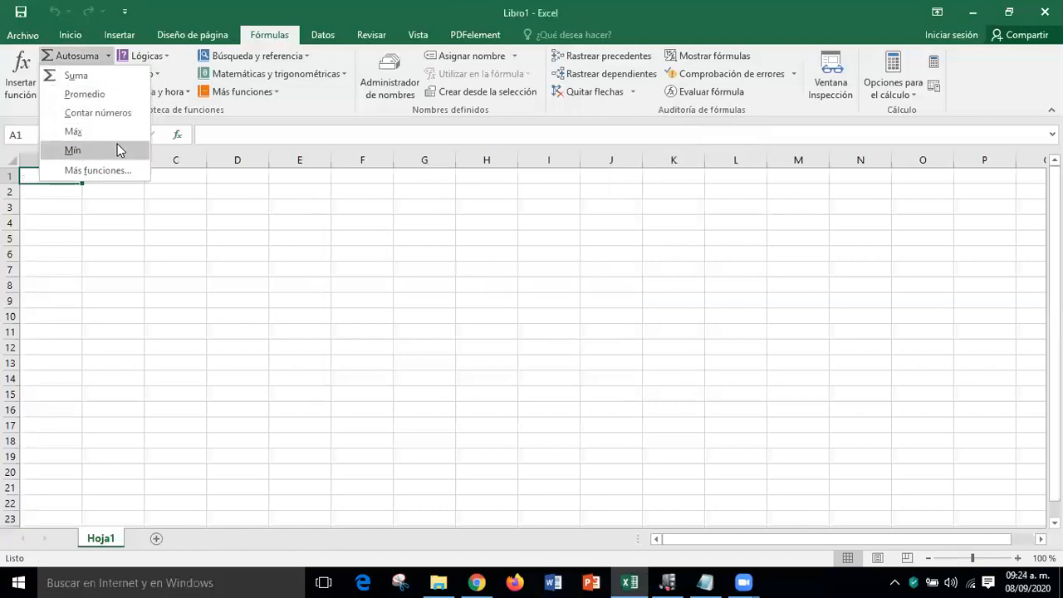
click(108, 175)
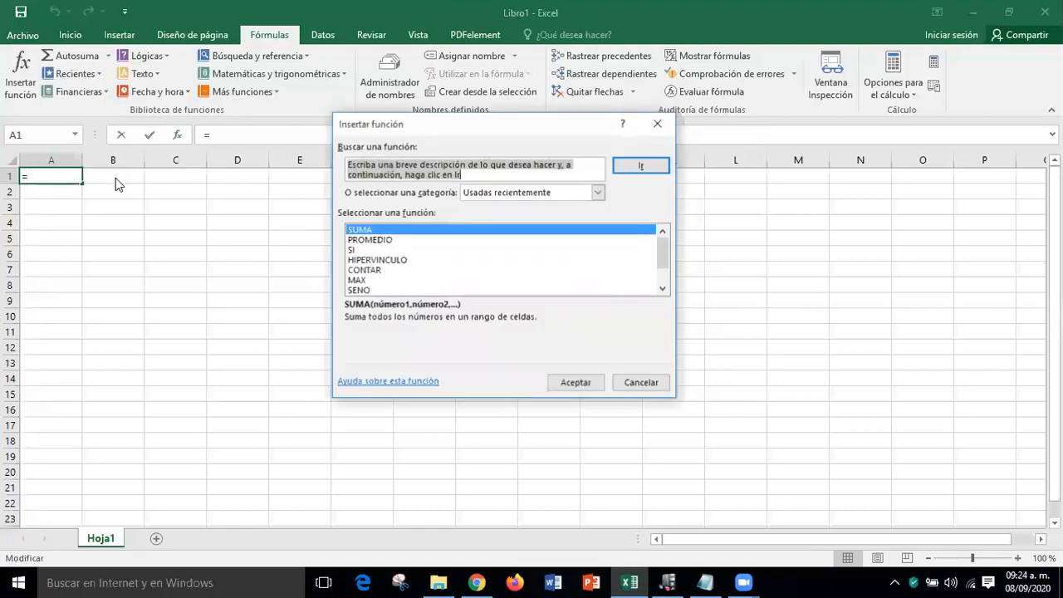
click(656, 124)
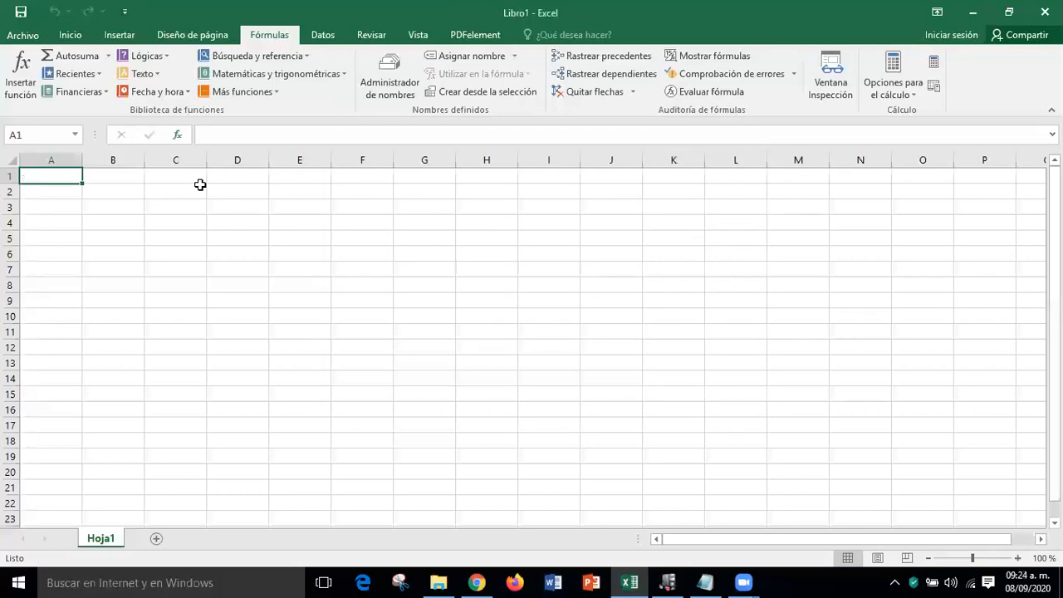
click(109, 56)
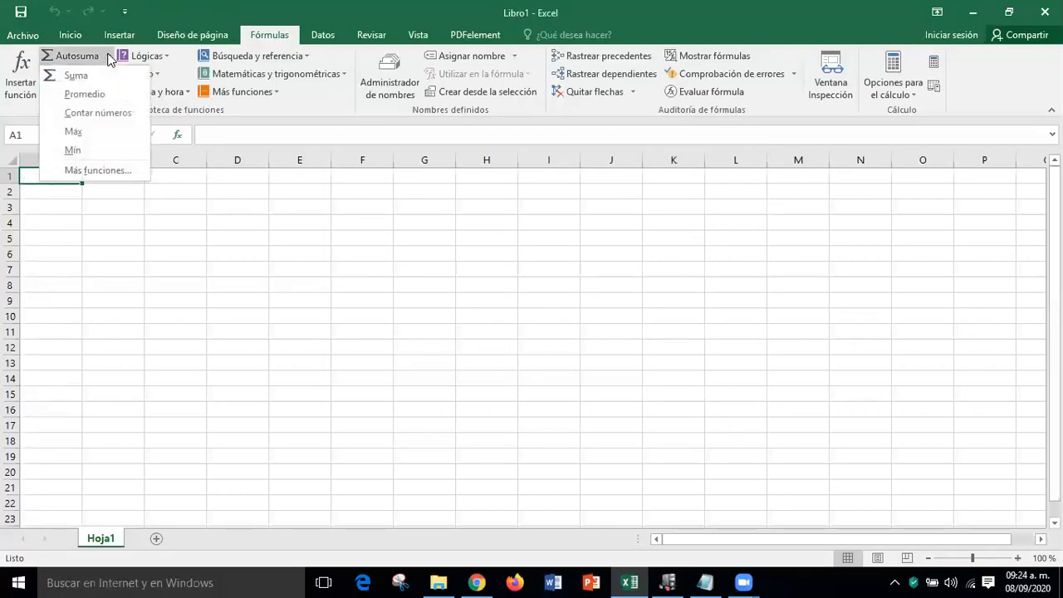
click(395, 260)
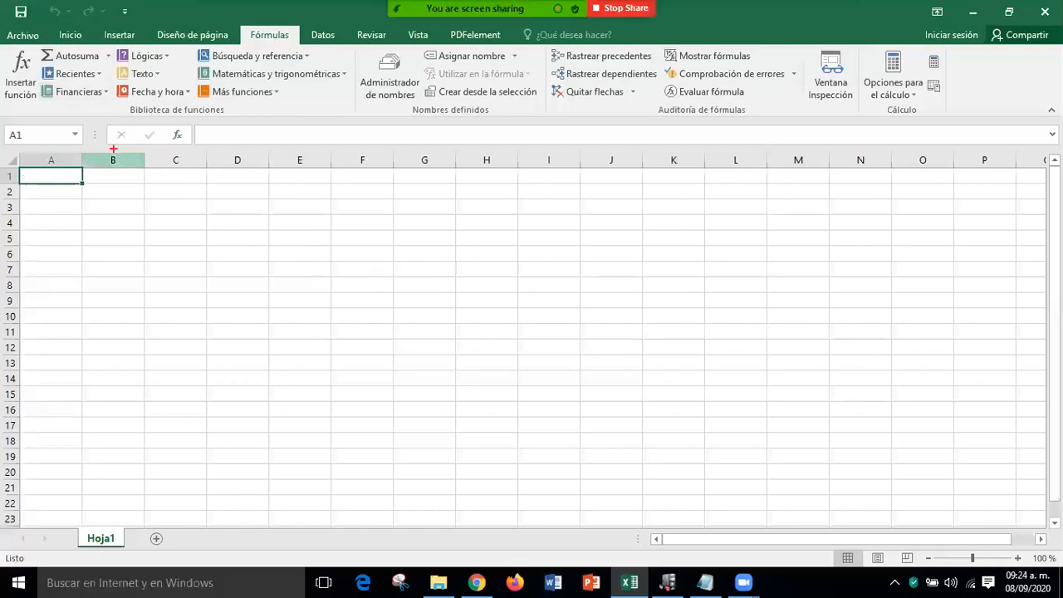
- Point an arrow at Financieras and examine its full function list from AMORTIZ.LIN to VNA.NO.PER without inserting anything
click(106, 93)
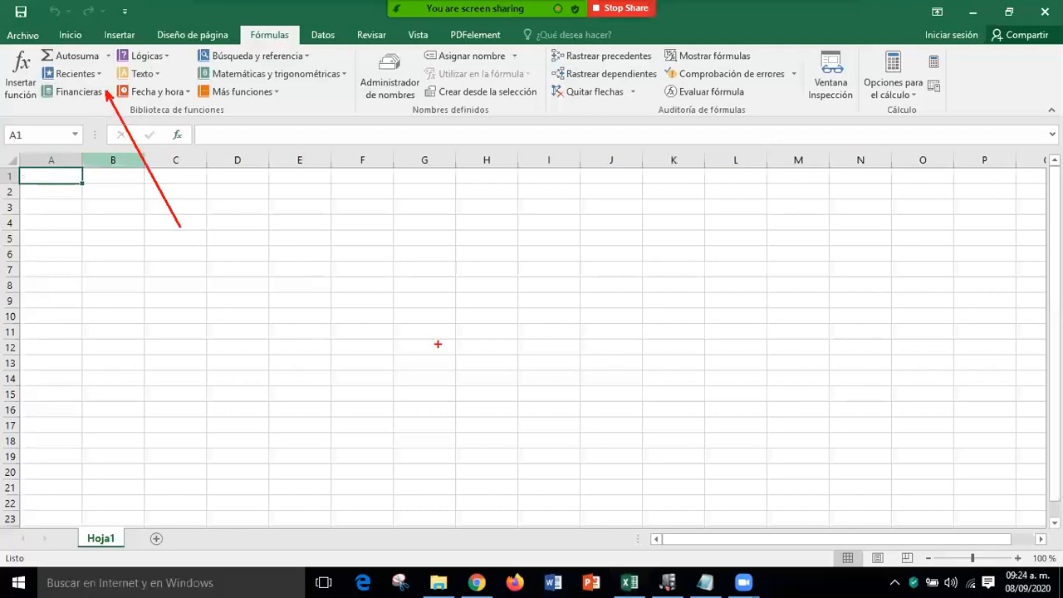
key(Escape)
click(107, 93)
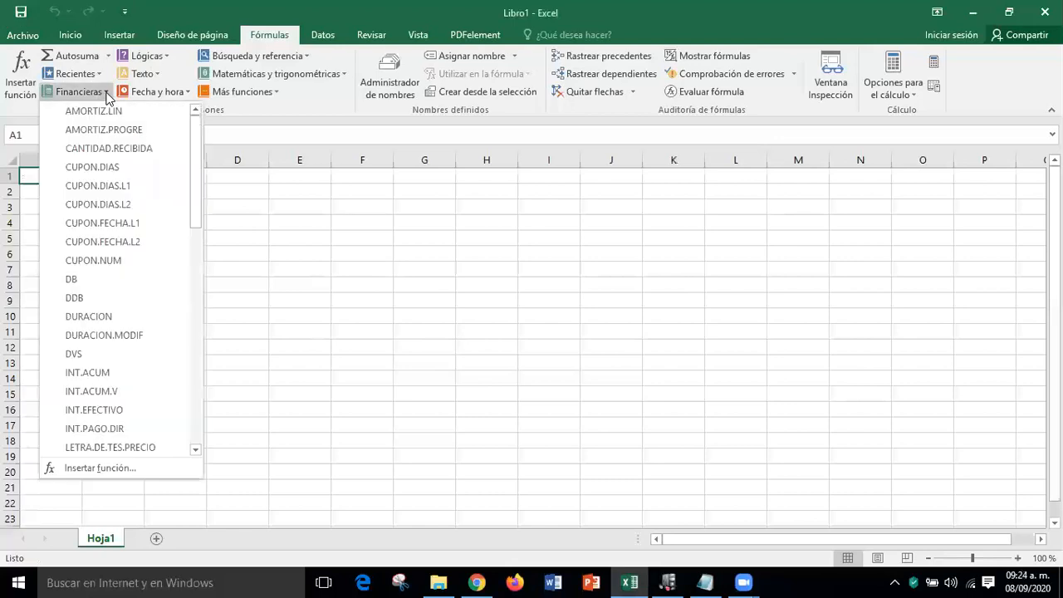
mouse_move(114, 106)
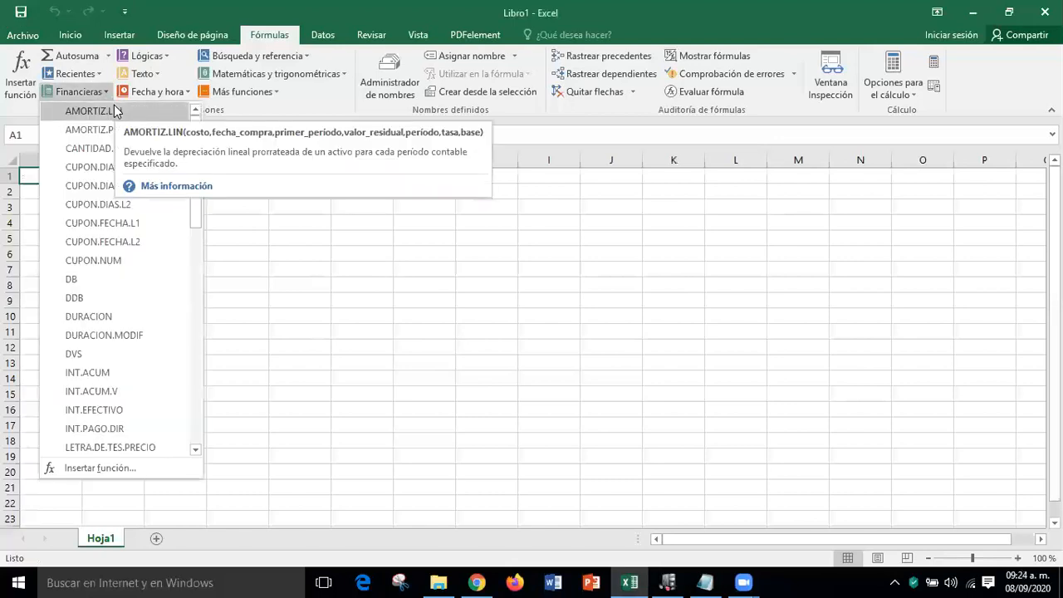
drag(192, 217, 194, 194)
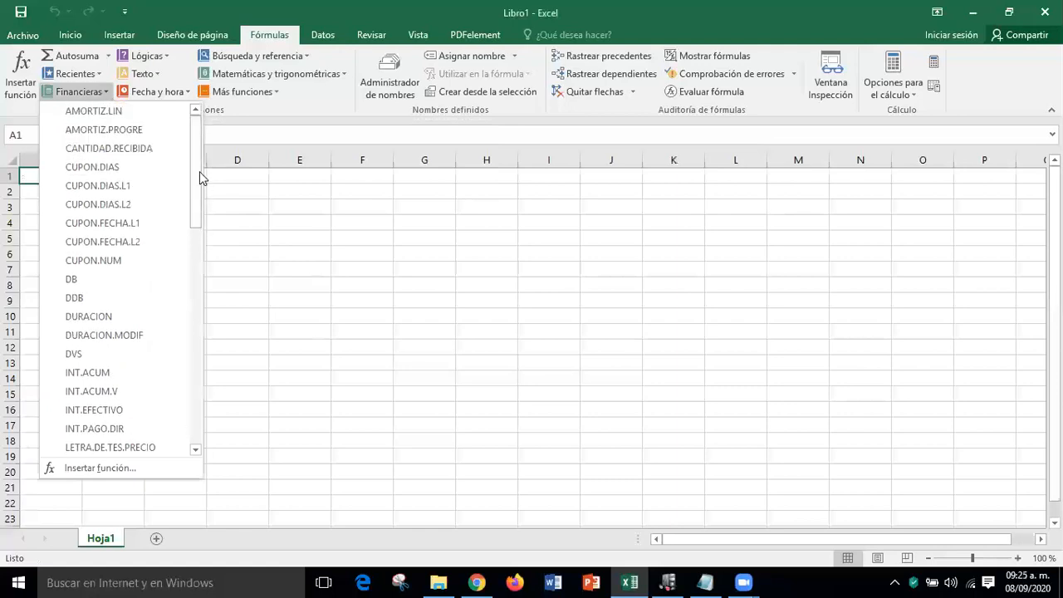
click(420, 130)
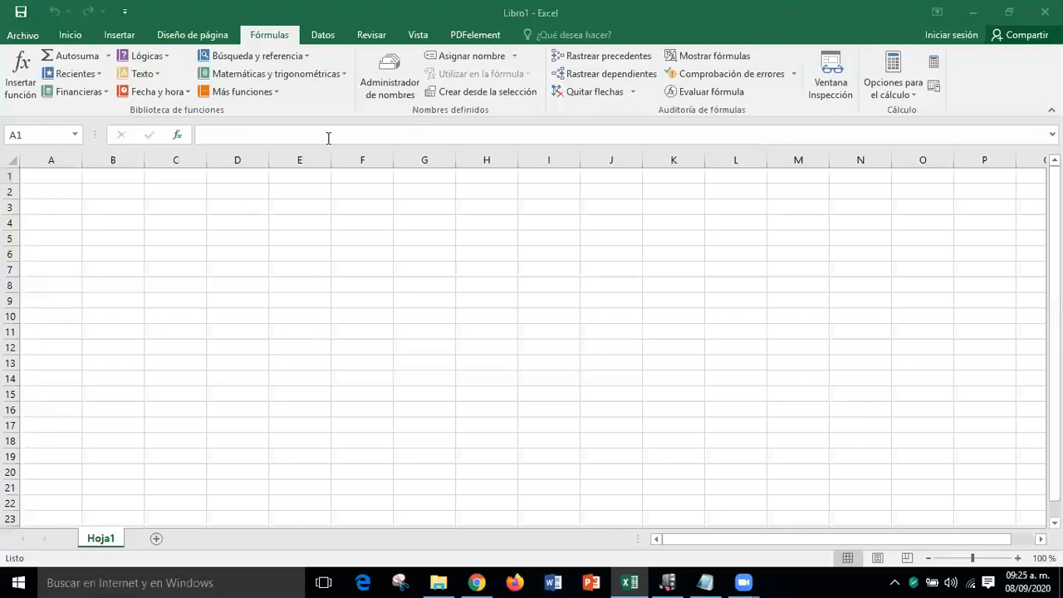
click(109, 94)
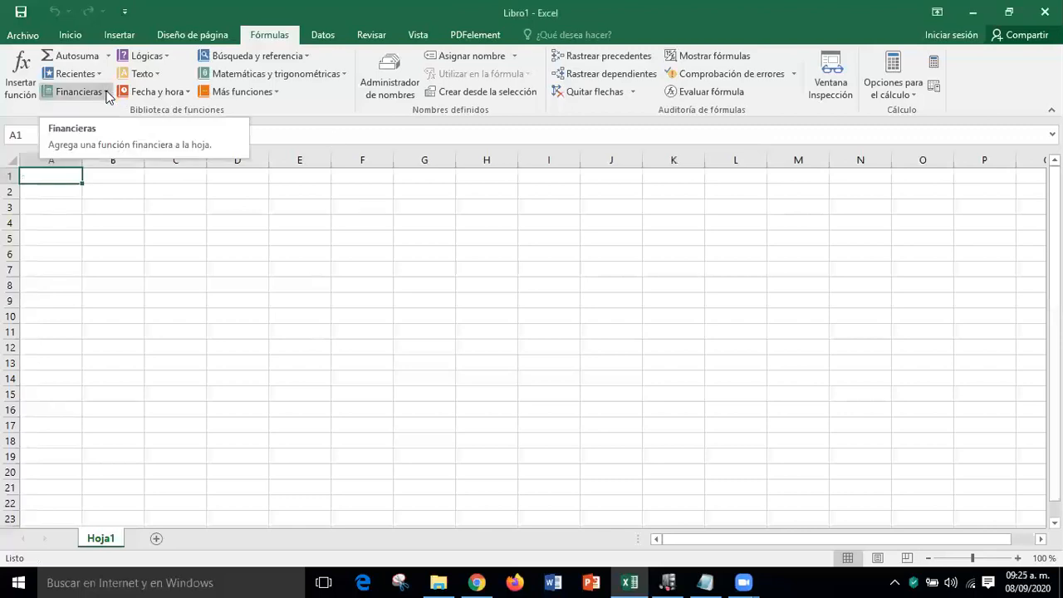
click(109, 95)
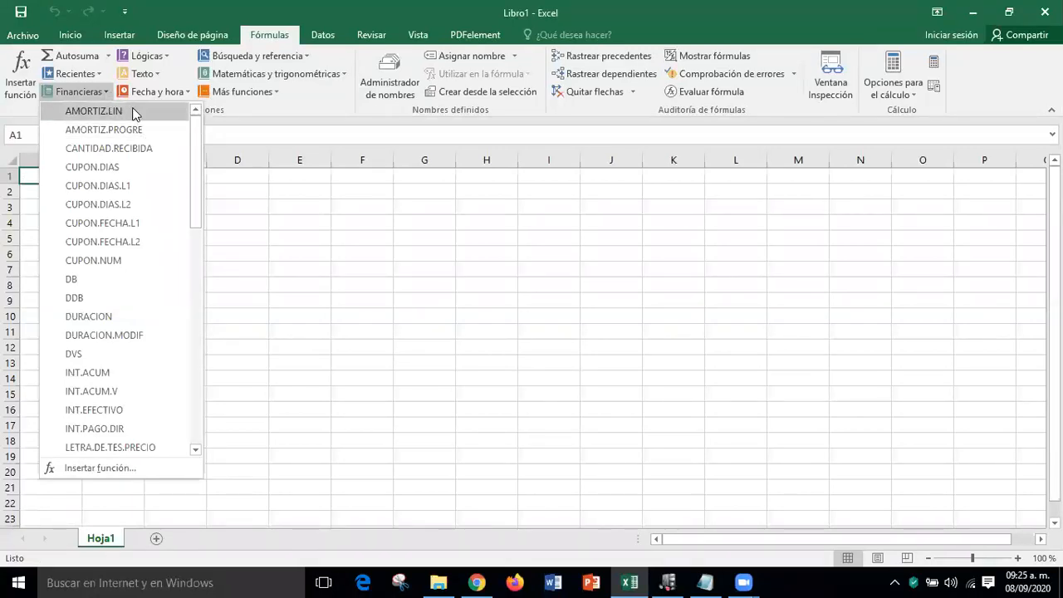
mouse_move(132, 107)
drag(191, 221, 199, 448)
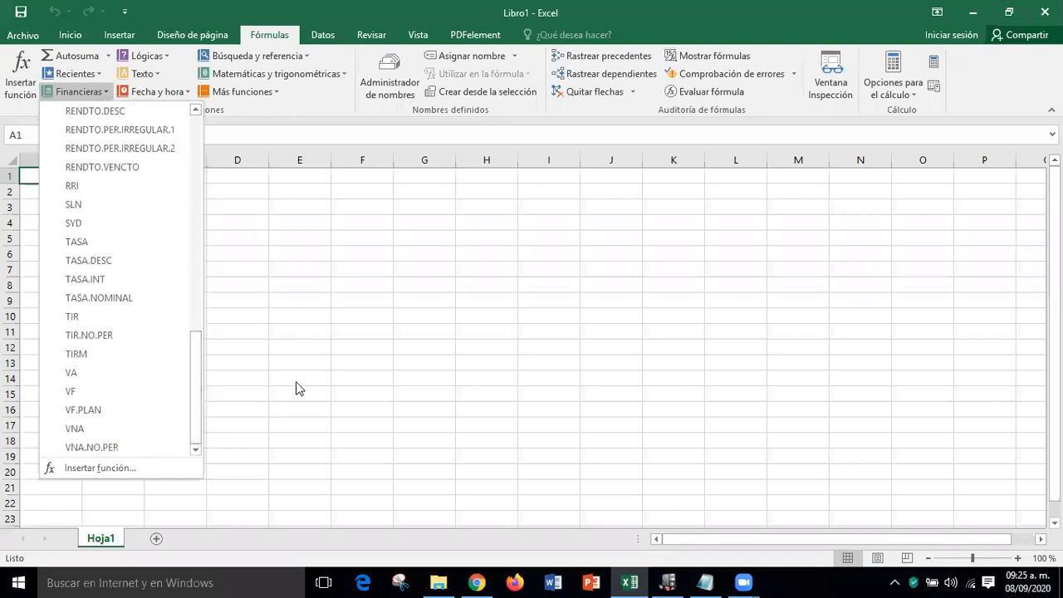
click(297, 383)
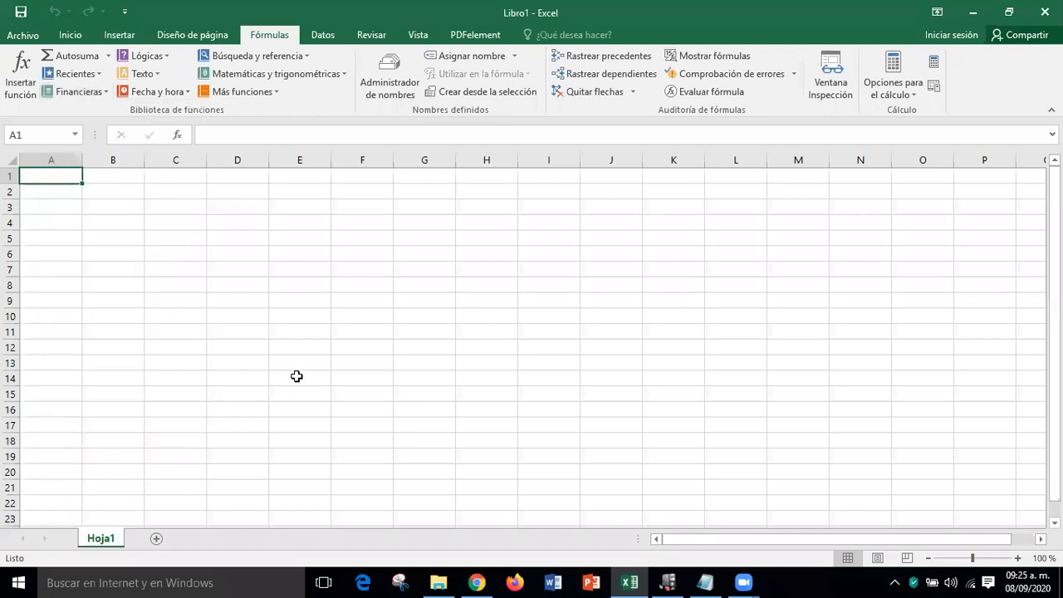
- Review the functions available in the Lógicas and Texto categories without inserting any of them
click(167, 57)
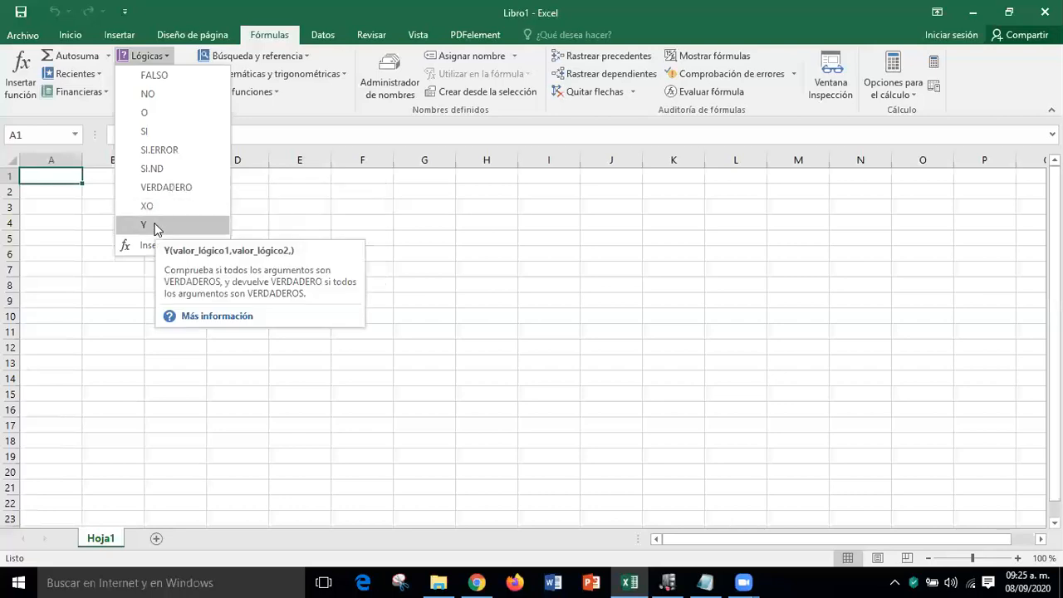
click(307, 206)
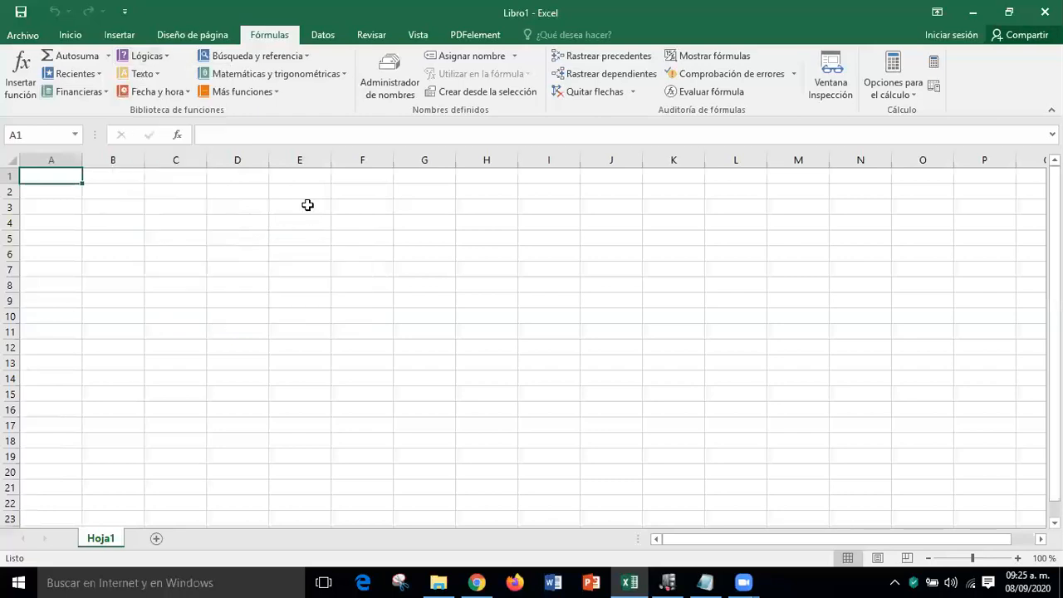
click(155, 77)
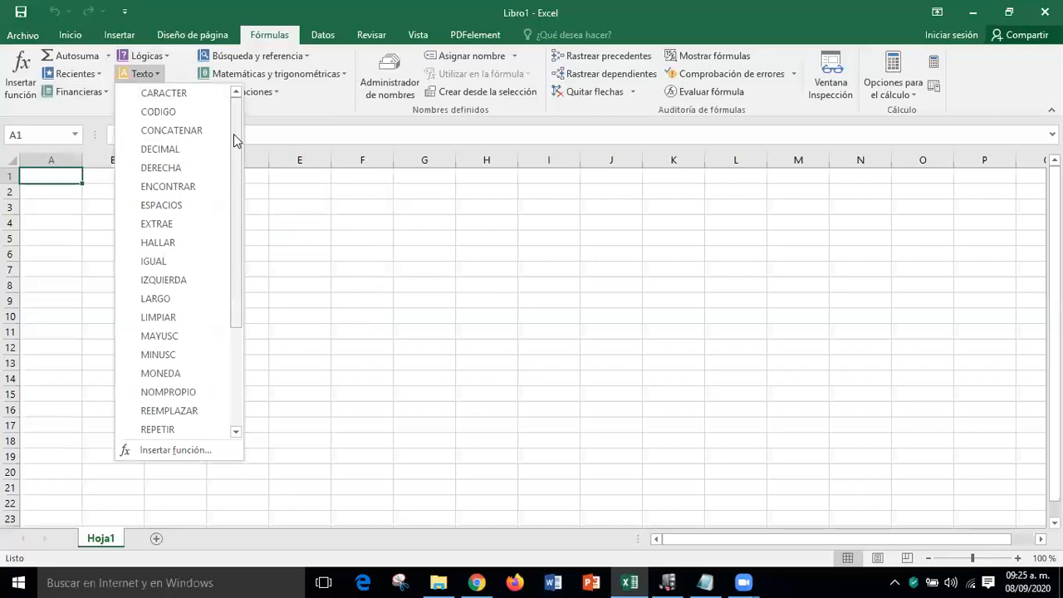
drag(234, 133, 241, 256)
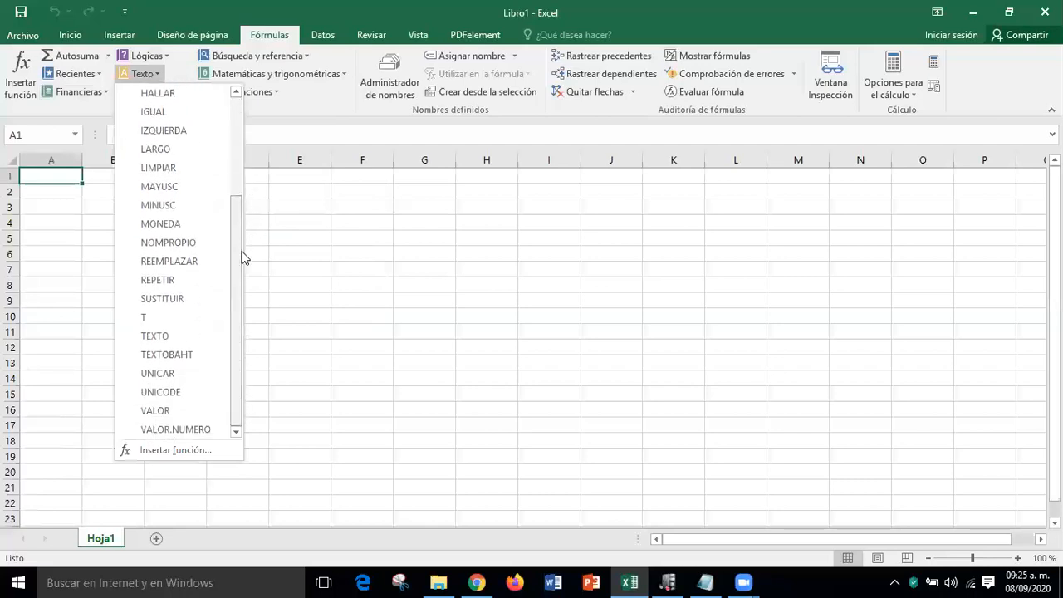
click(298, 226)
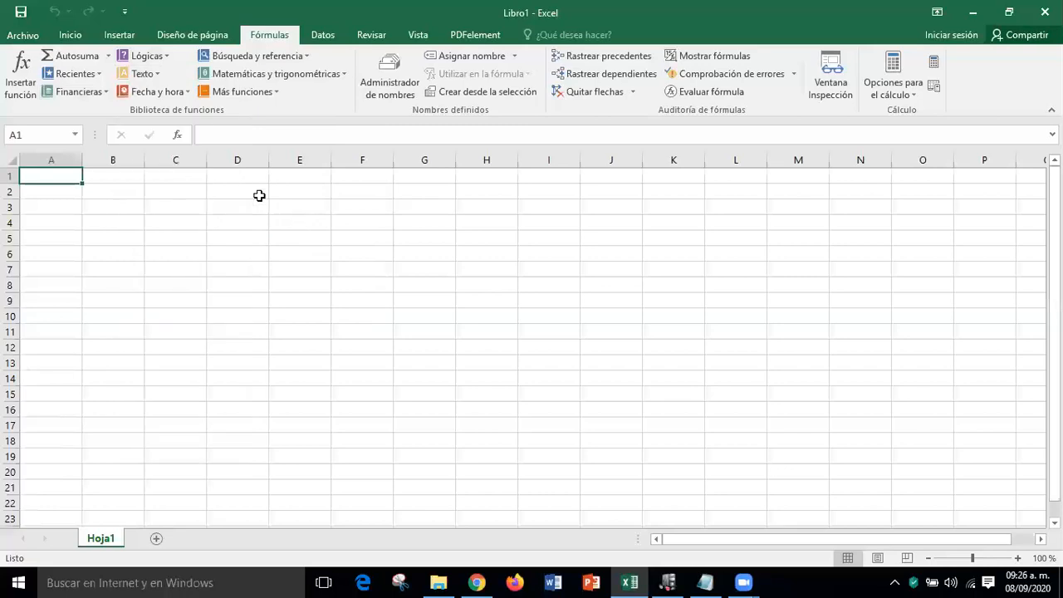
- Review the functions in the Fecha y hora and Matemáticas y trigonométricas categories, including POTENCIA, without inserting anything
click(190, 96)
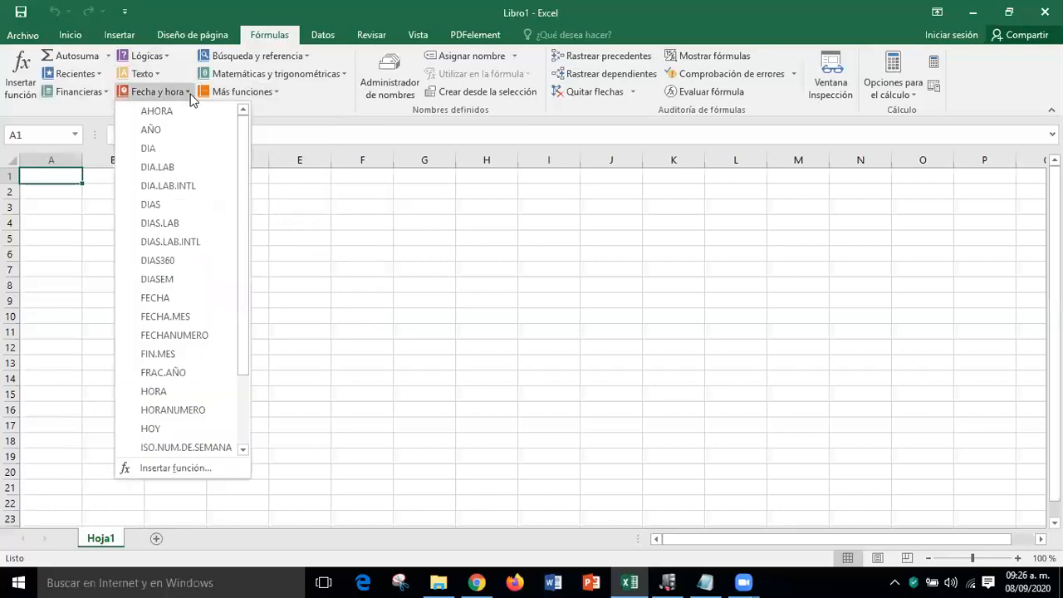
drag(245, 194, 257, 170)
click(337, 235)
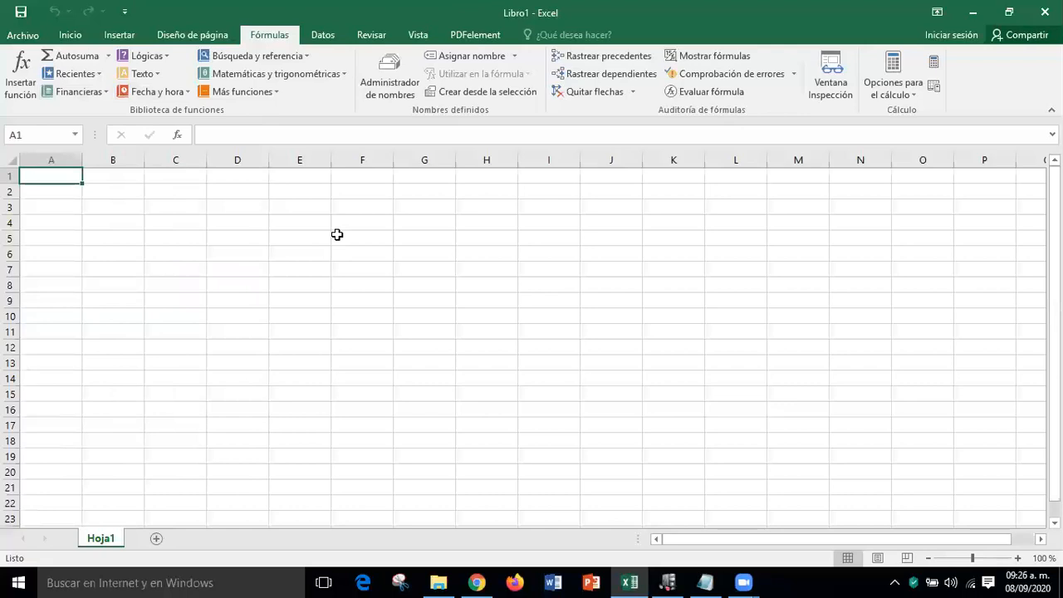
click(341, 75)
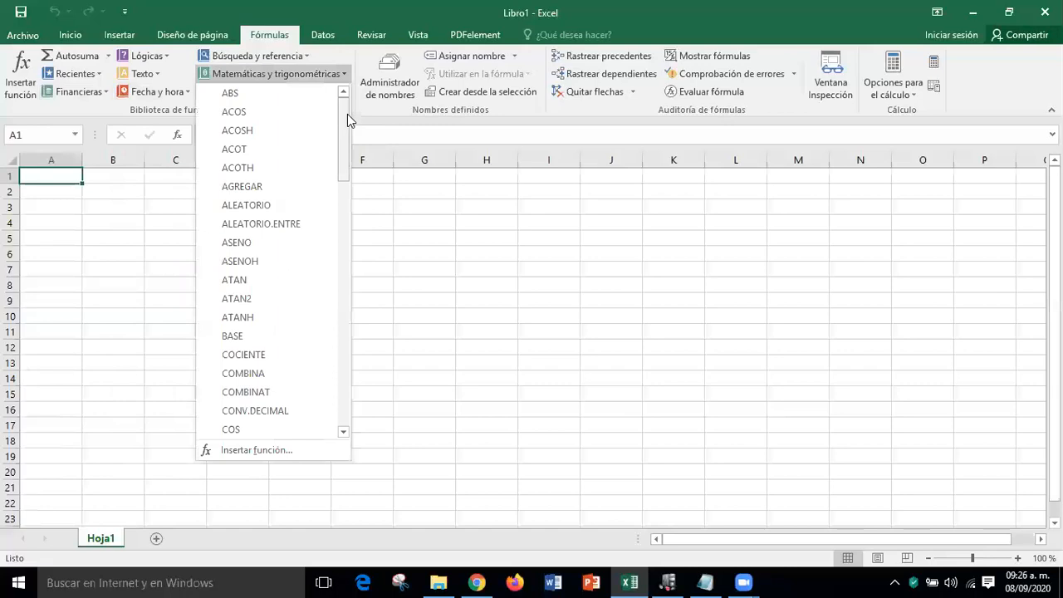
drag(347, 114, 334, 279)
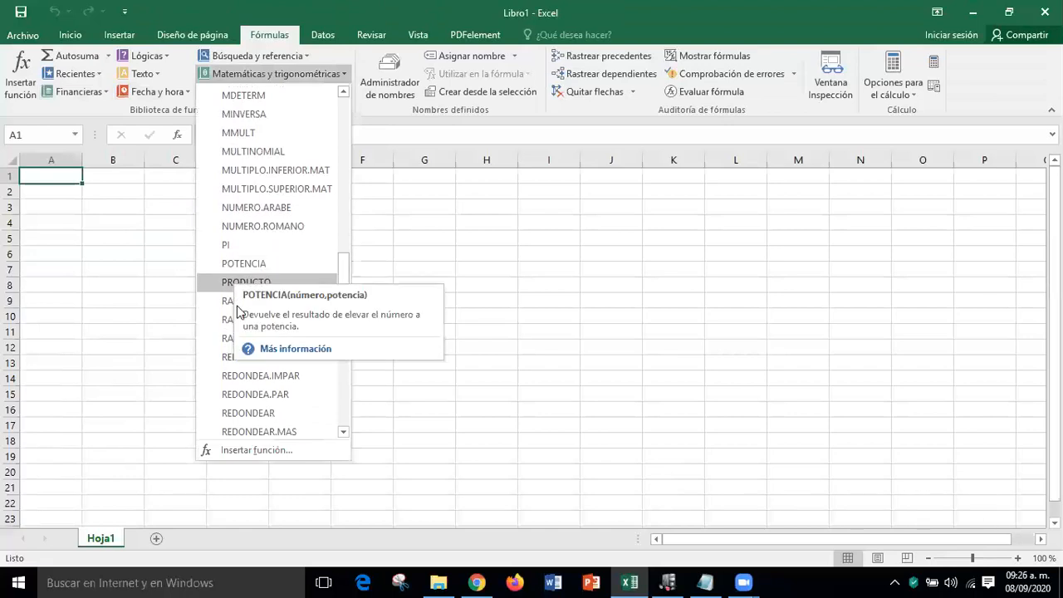
drag(347, 299, 395, 201)
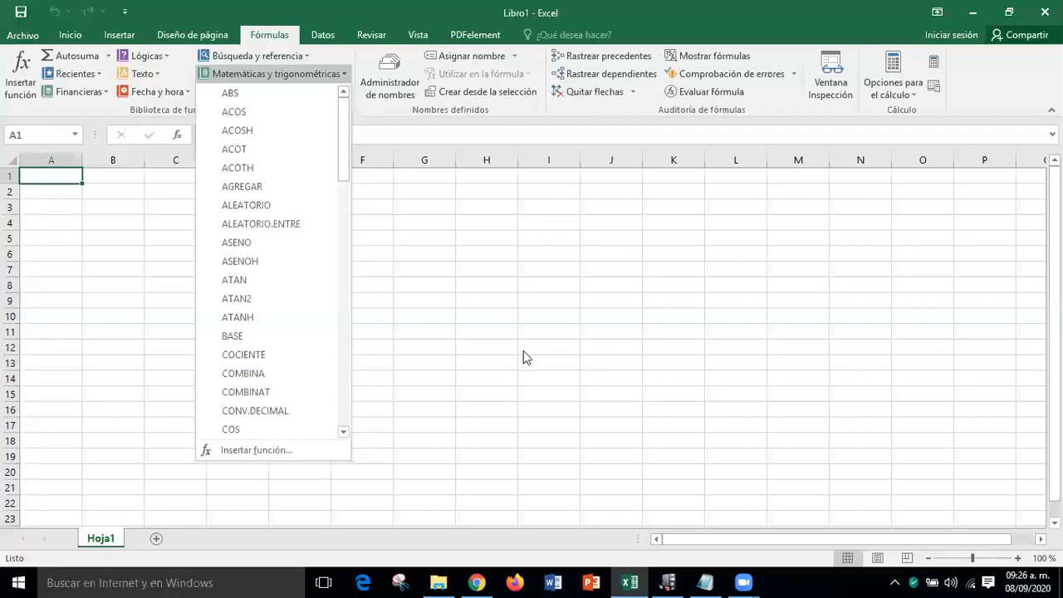
click(558, 340)
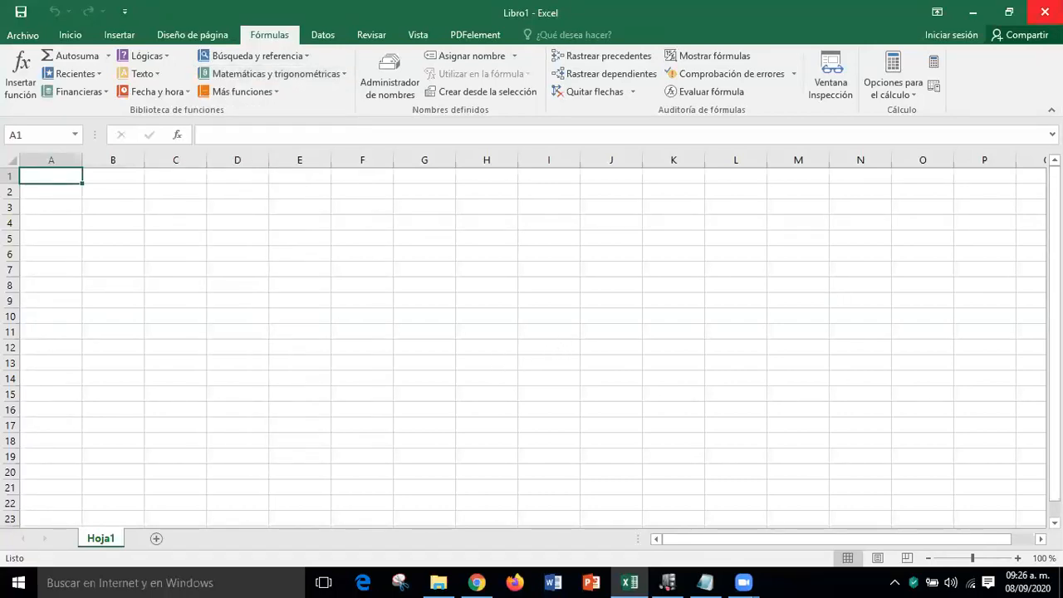
- Close the blank workbook and open the Práctica 7 workbook from the Excel practice folder in File Explorer
click(1045, 11)
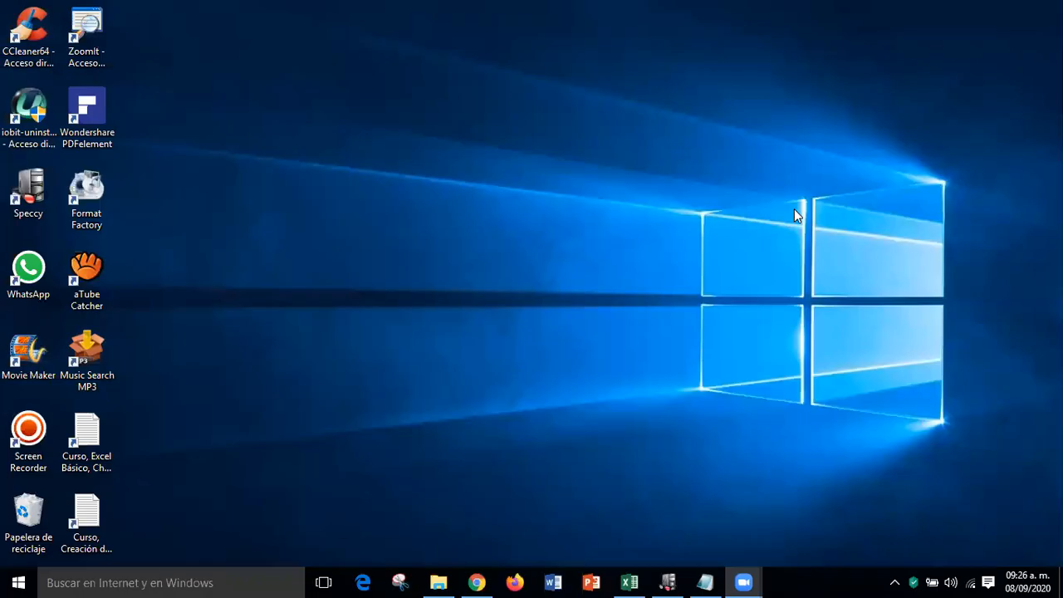
click(446, 581)
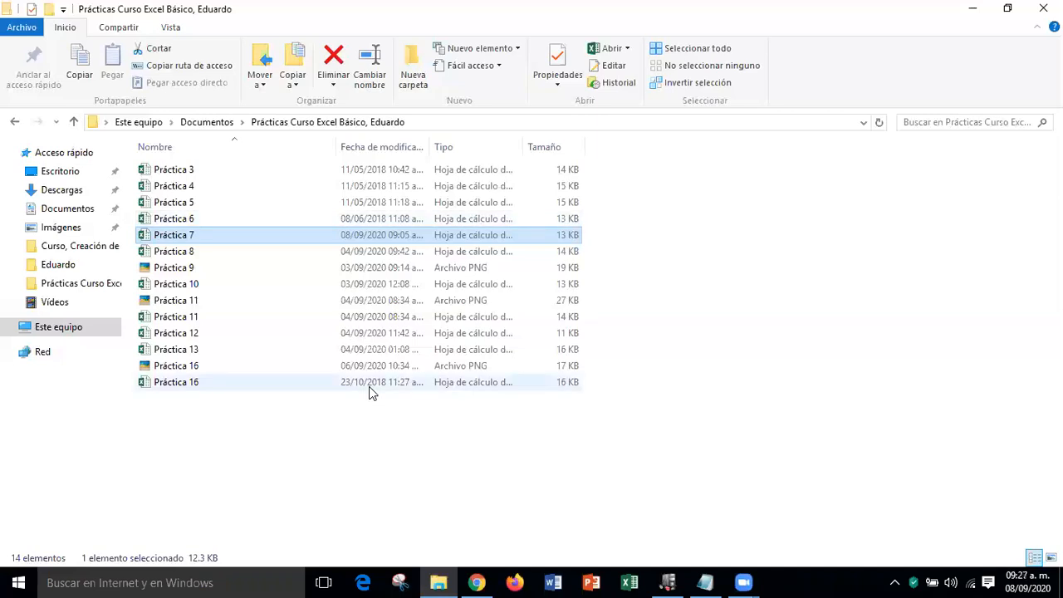
click(187, 253)
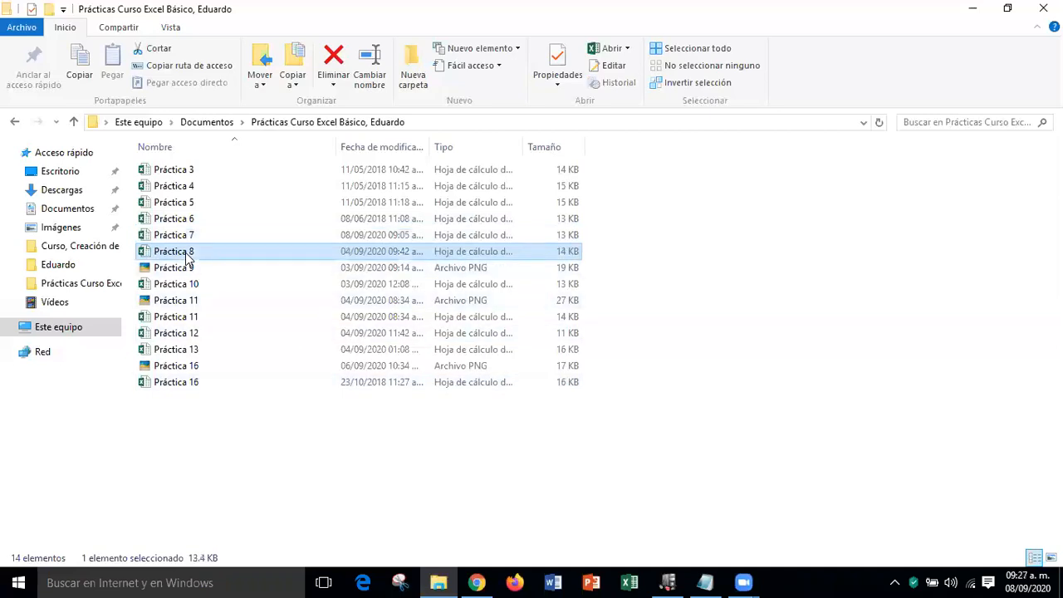
click(189, 236)
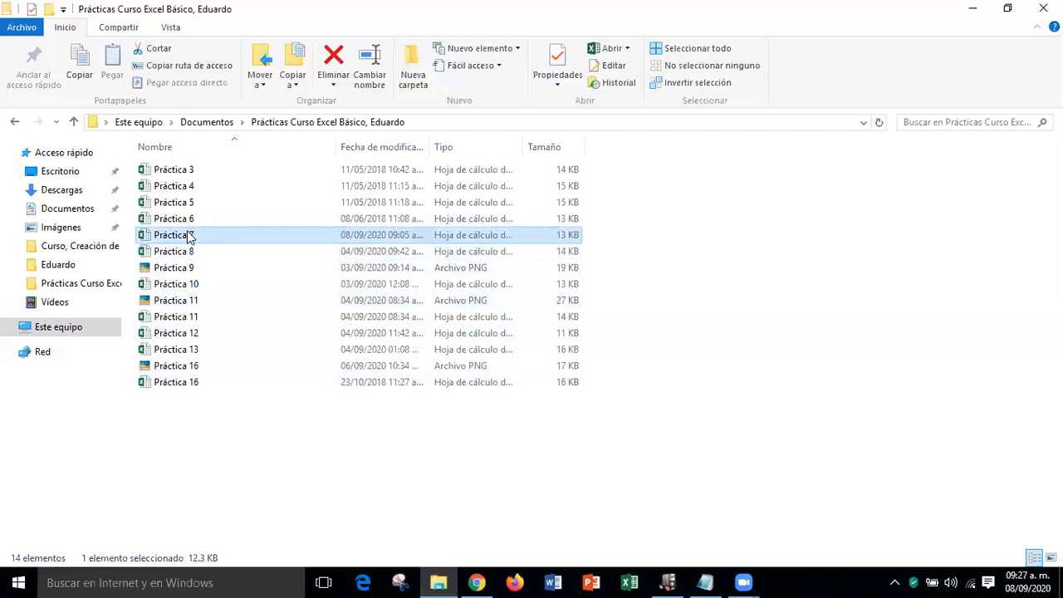
double_click(189, 237)
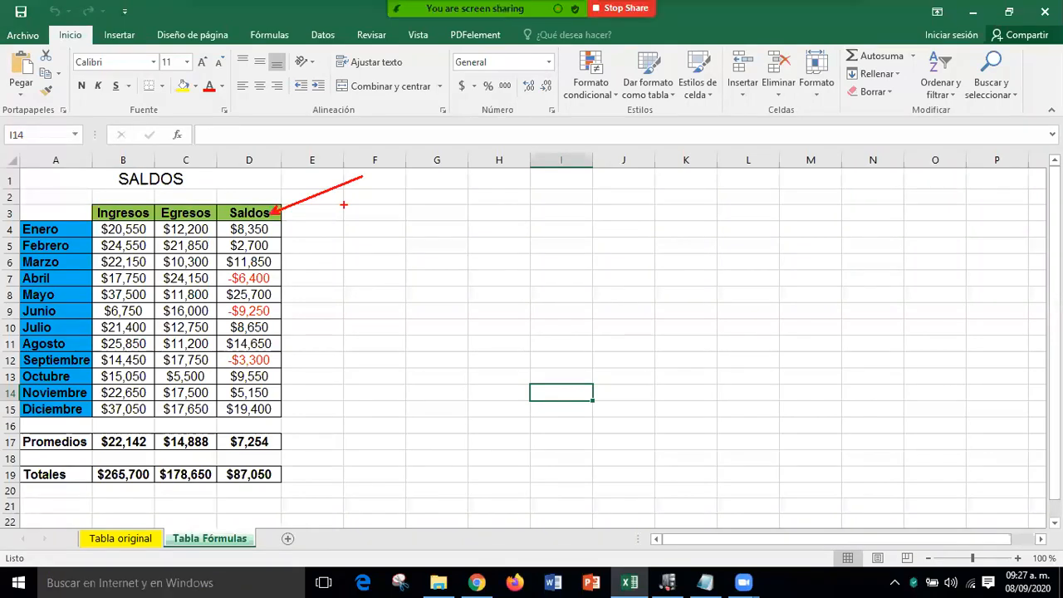
- Draw arrows to the Promedios and Totales labels and annotate the screen with "Funciones:", "SUMA" and "PROMEDIO" on separate lines
drag(41, 439, 8, 461)
drag(33, 502, 62, 470)
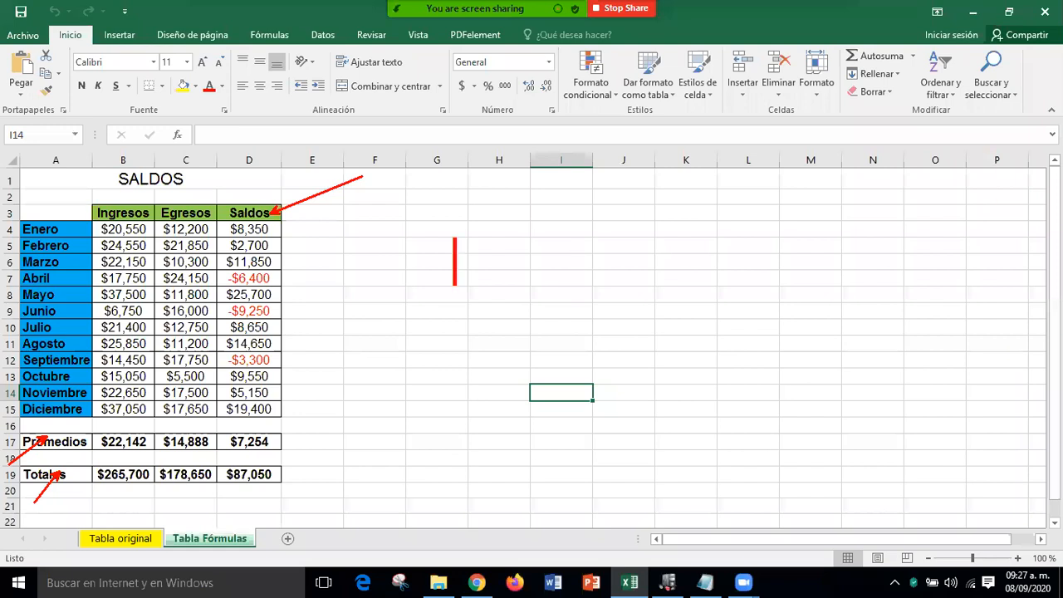
text(F)
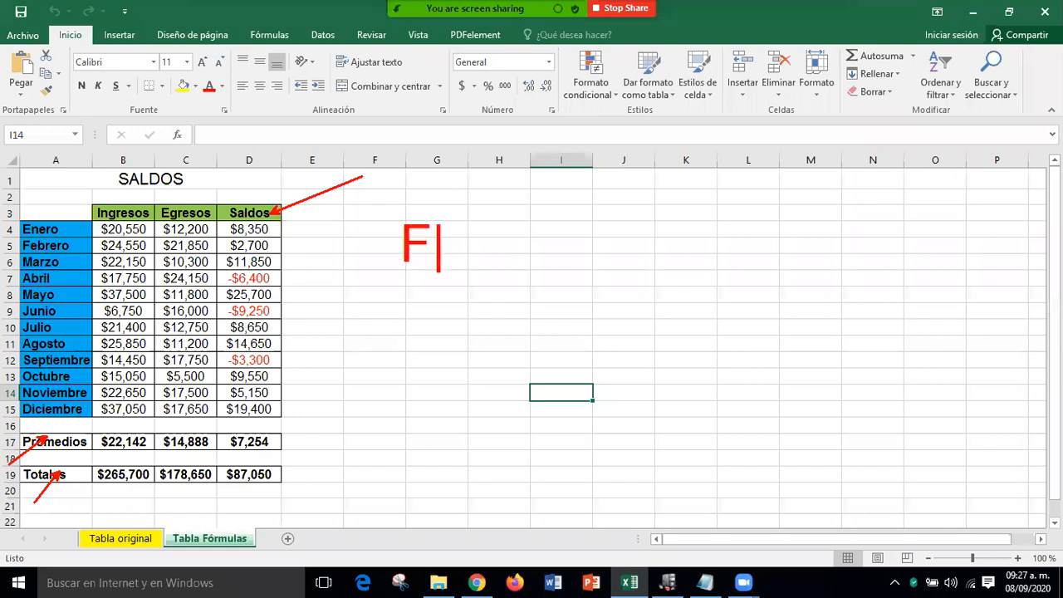
text(uncio)
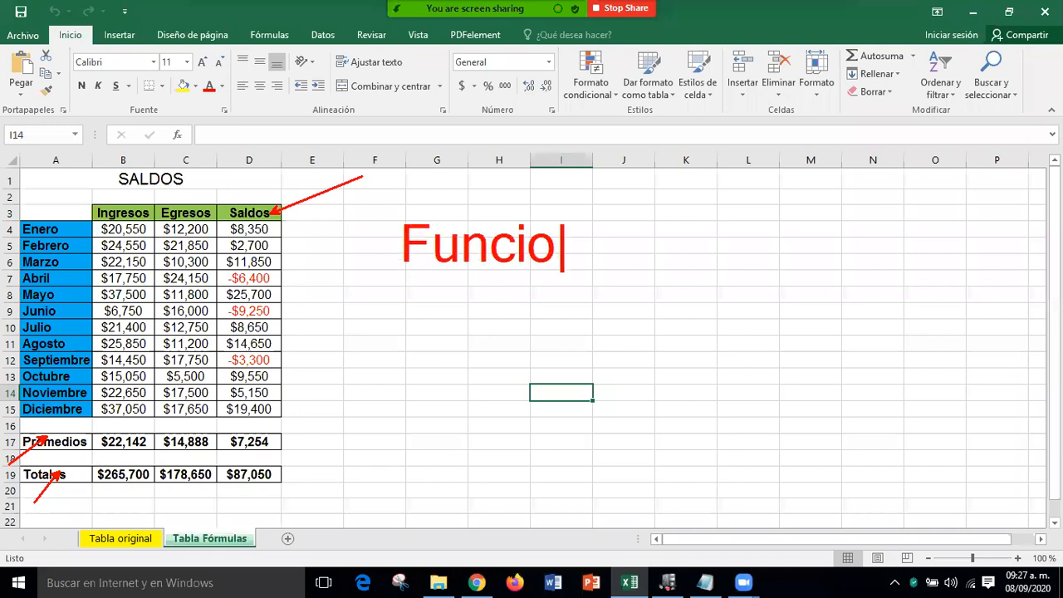
text(nes:)
key(Return)
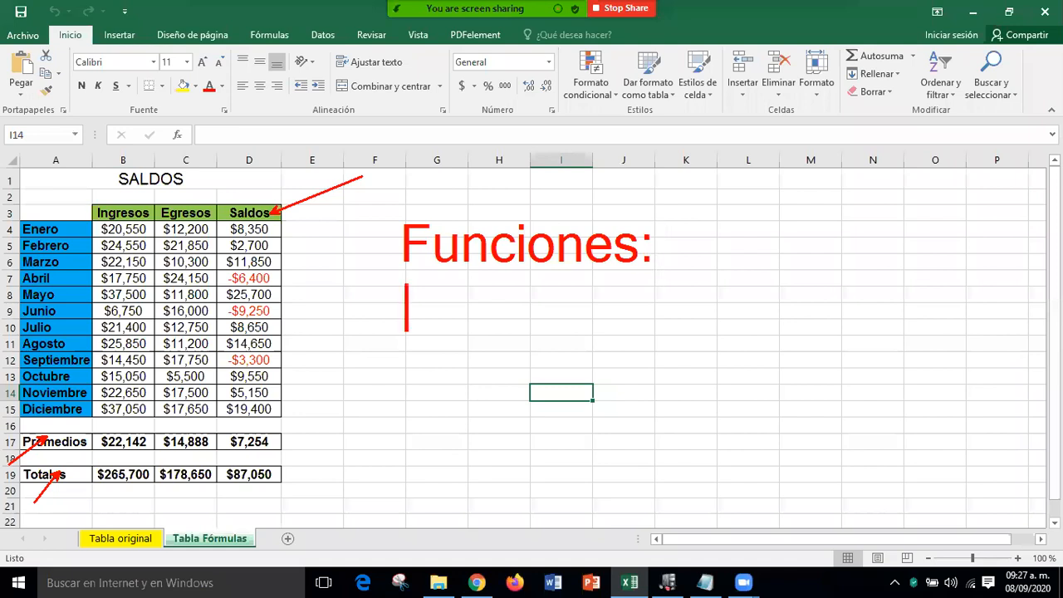
text(SUM)
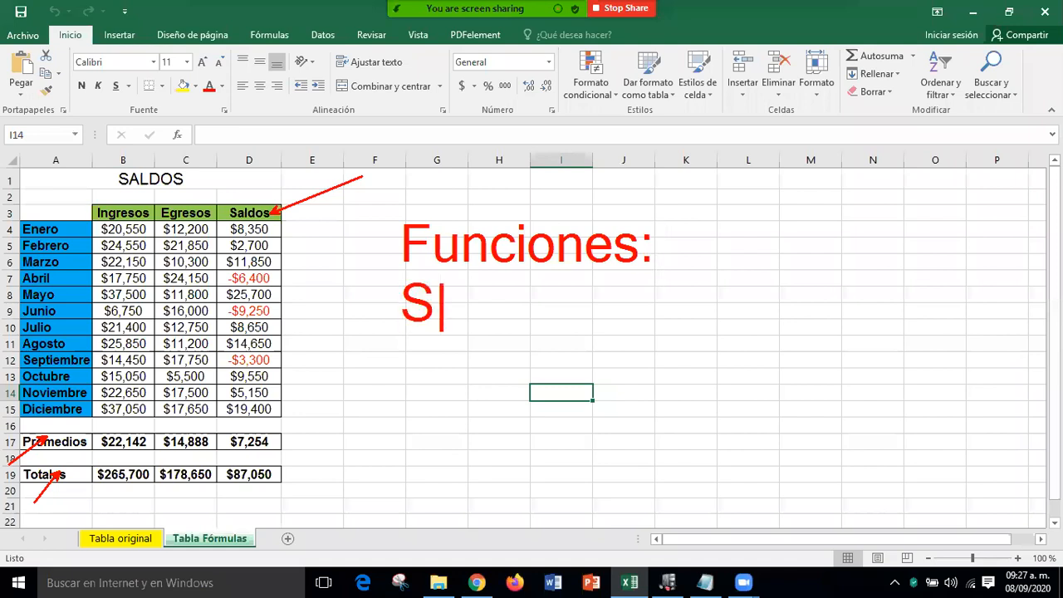
text(A)
key(Return)
text(PROMEDIO)
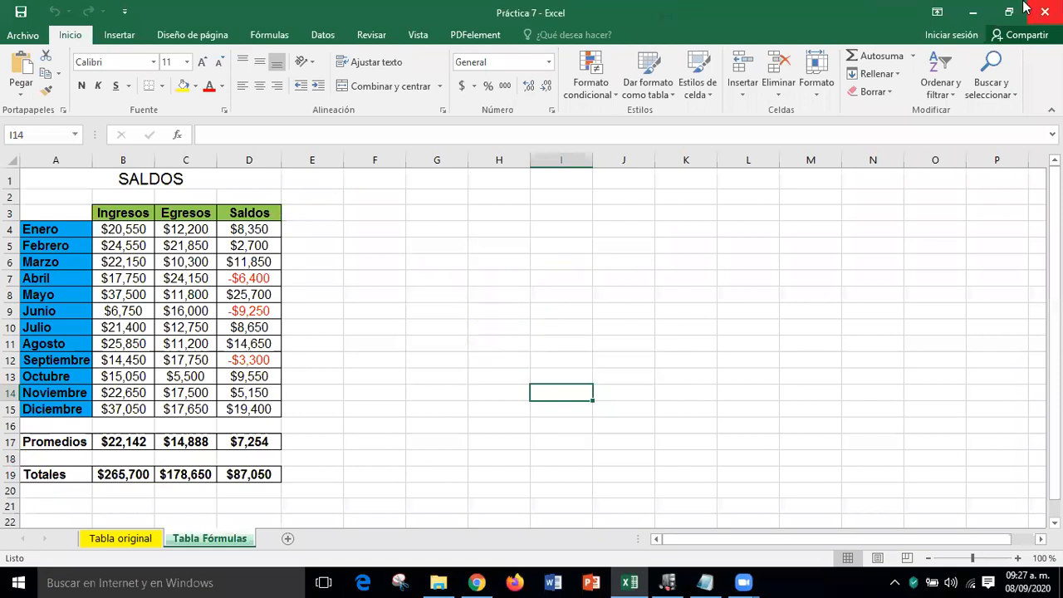
- Close Práctica 7, duplicate its file in the same folder and open the copy
click(1044, 12)
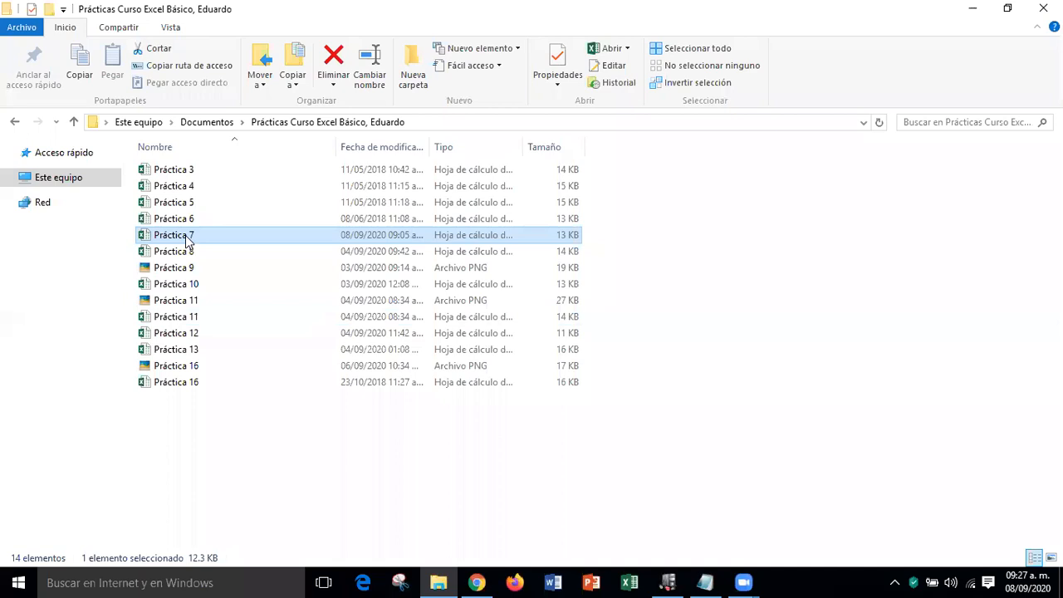
key(ctrl+c)
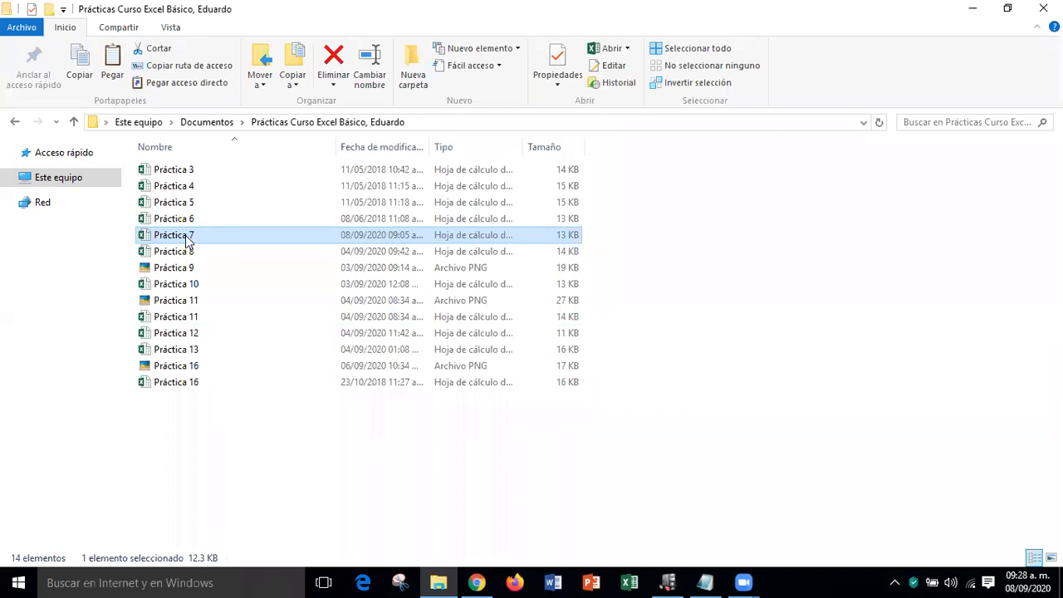
key(ctrl+v)
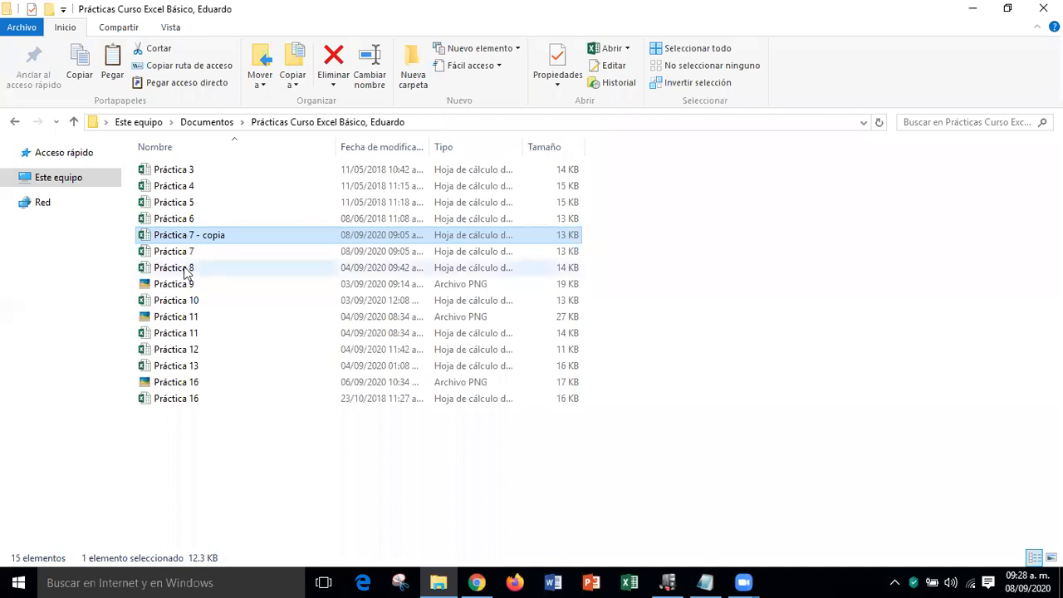
click(193, 235)
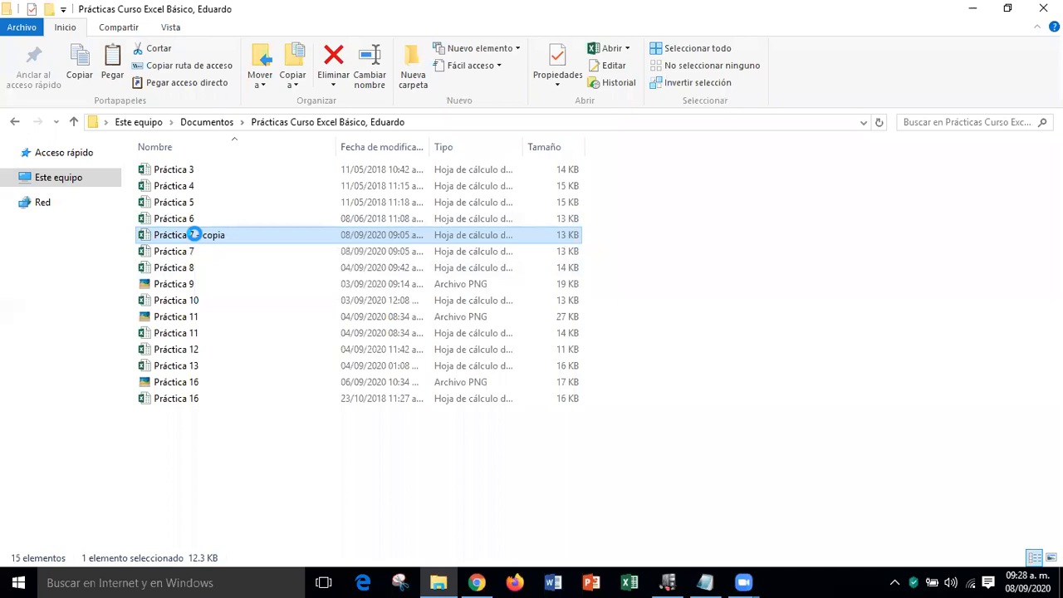
- Rename the duplicated Práctica 7 file as Práctica 17
right_click(193, 235)
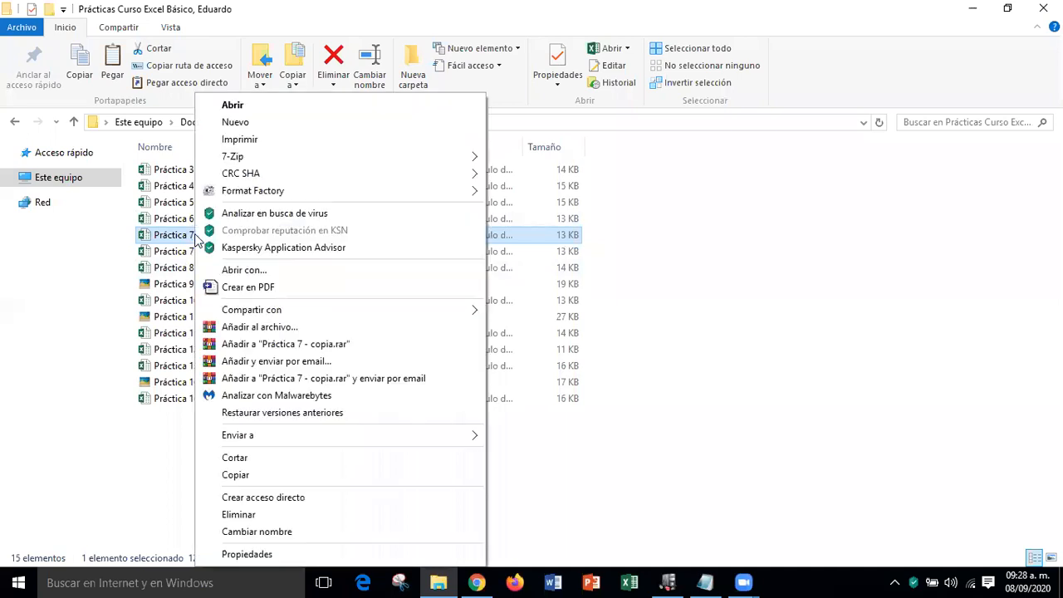
click(260, 532)
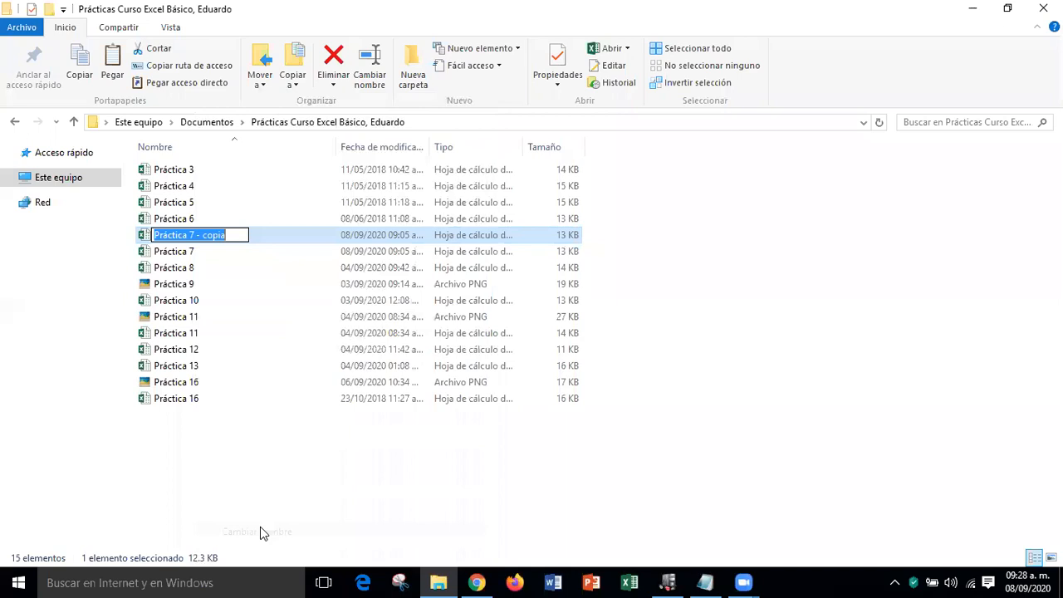
click(239, 235)
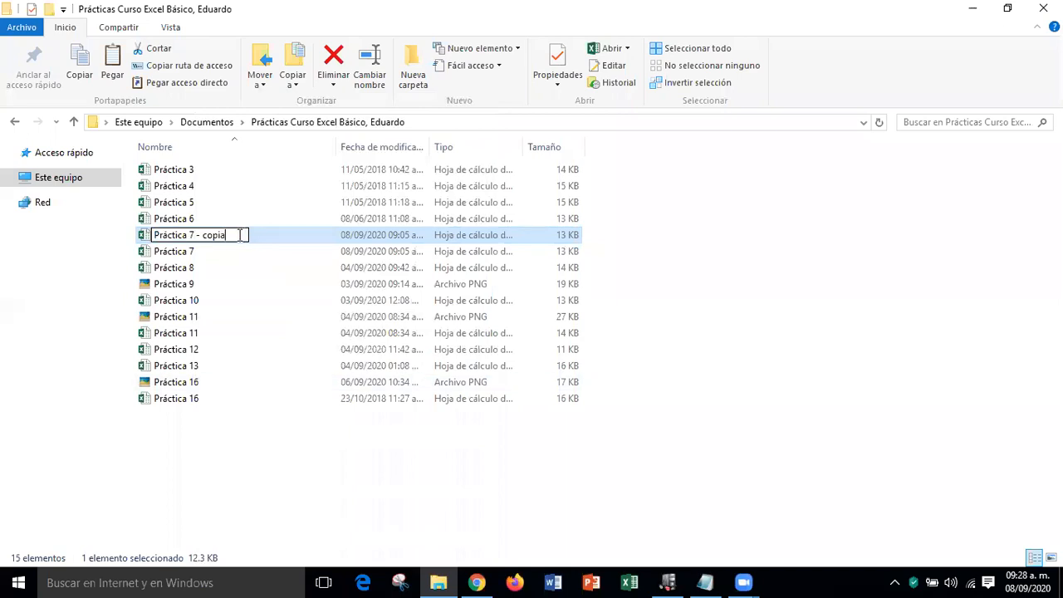
key(BackSpace)
key(BackSpace)
key(BackSpace)
key(BackSpace)
key(BackSpace)
key(BackSpace)
key(BackSpace)
key(BackSpace)
key(BackSpace)
key(BackSpace)
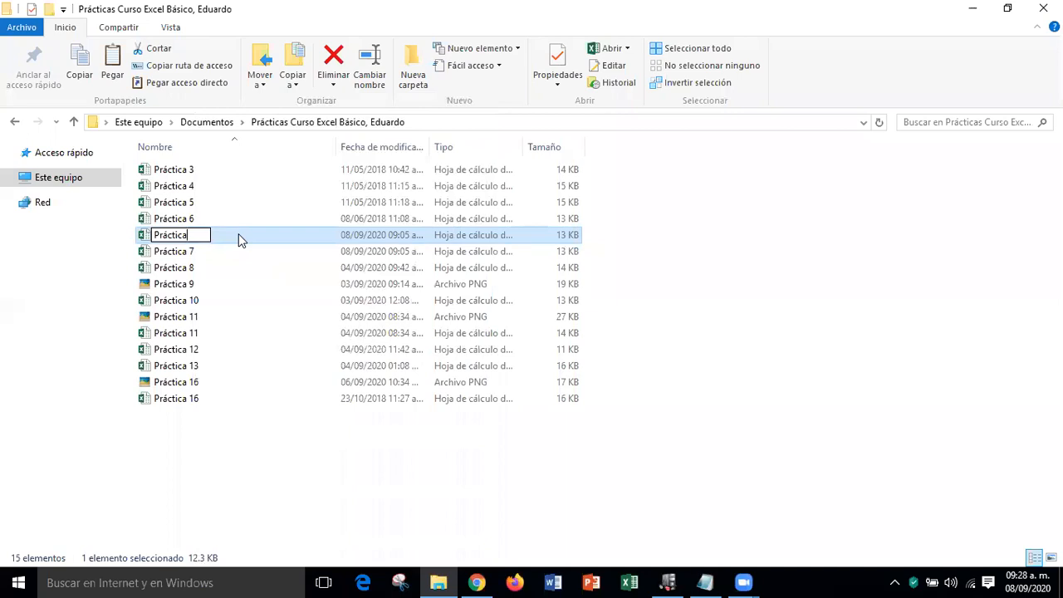
text(17)
key(Return)
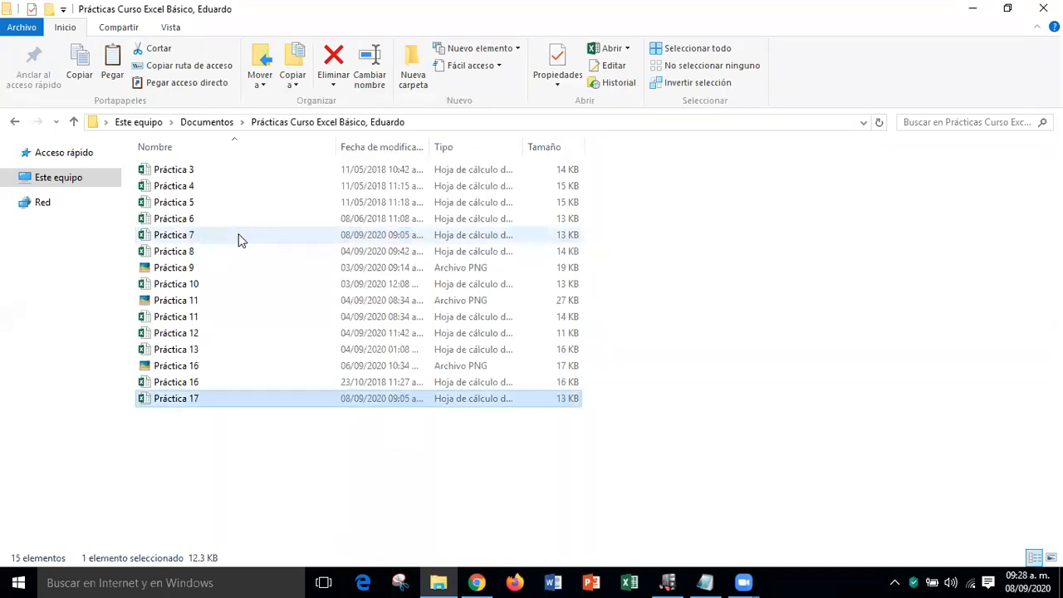
- Open the Práctica 17 workbook in Excel and minimize the File Explorer window
click(191, 384)
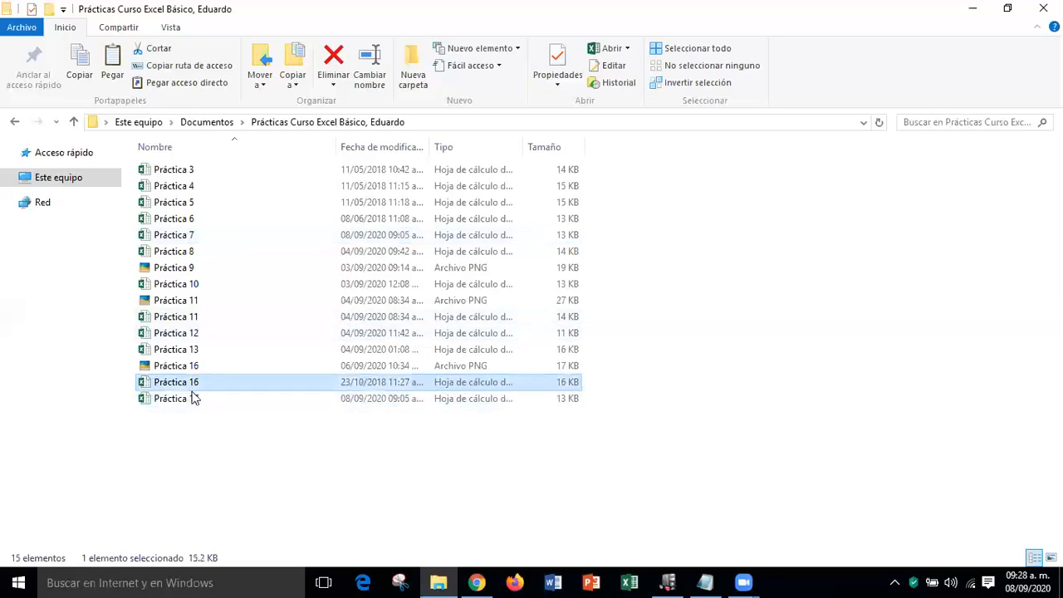
click(189, 399)
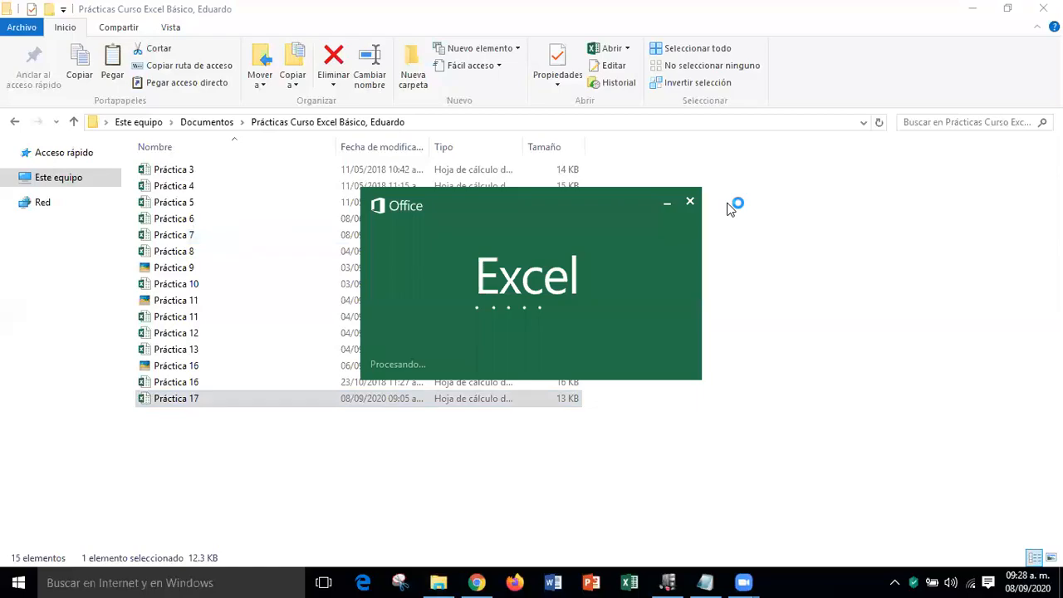
click(974, 9)
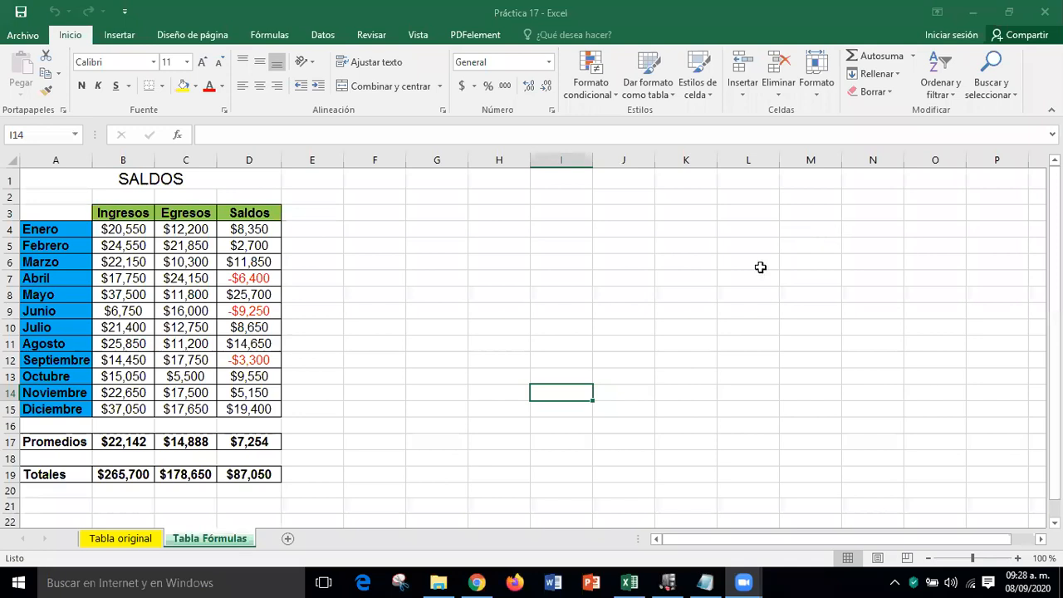
- Create a copy of the Tabla original sheet at the end of the Práctica 17 workbook
click(149, 542)
click(128, 537)
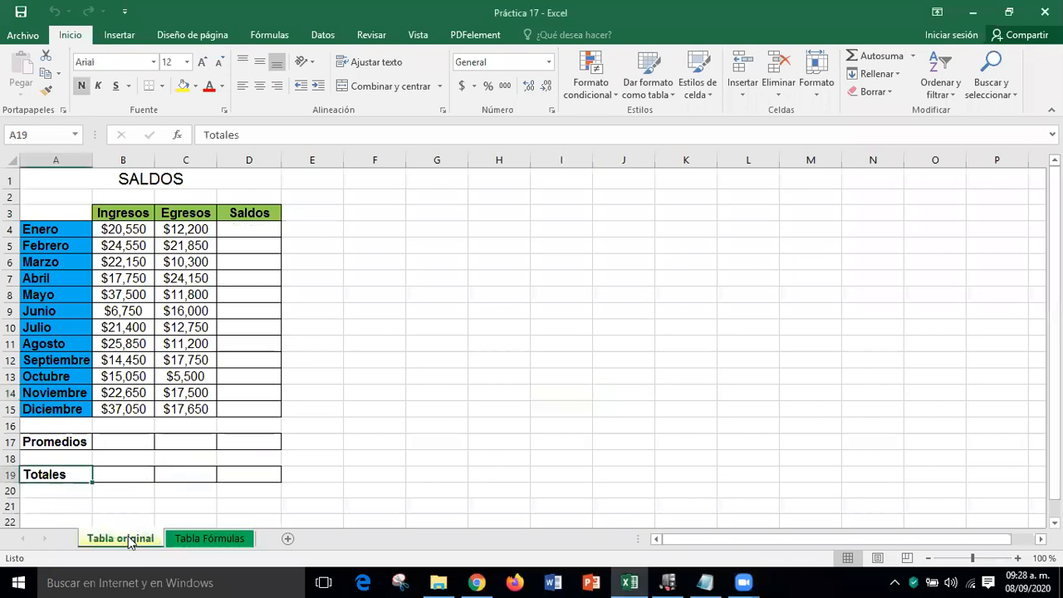
right_click(128, 535)
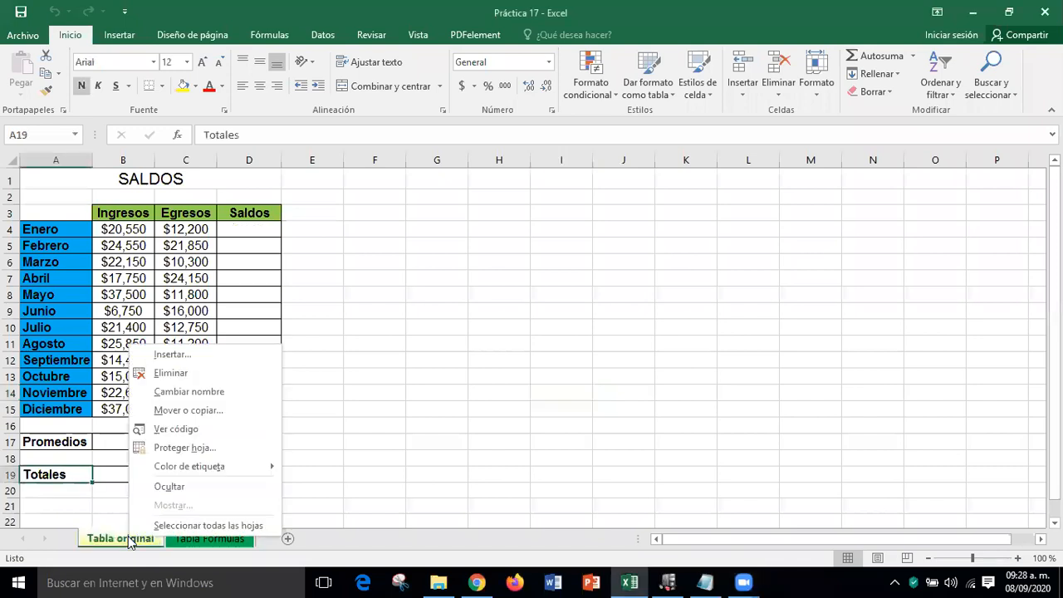
click(187, 412)
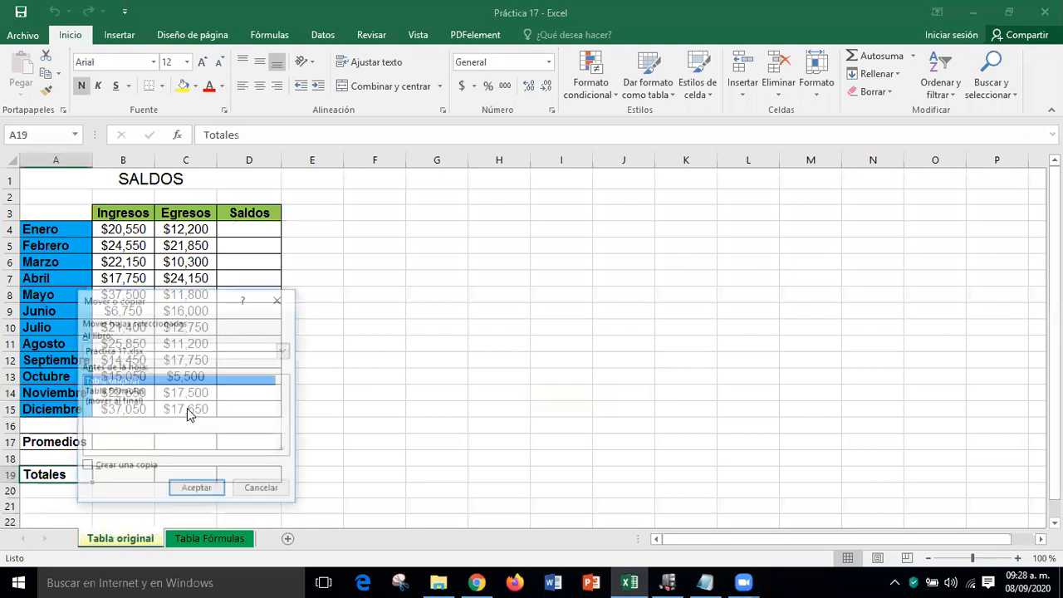
click(131, 402)
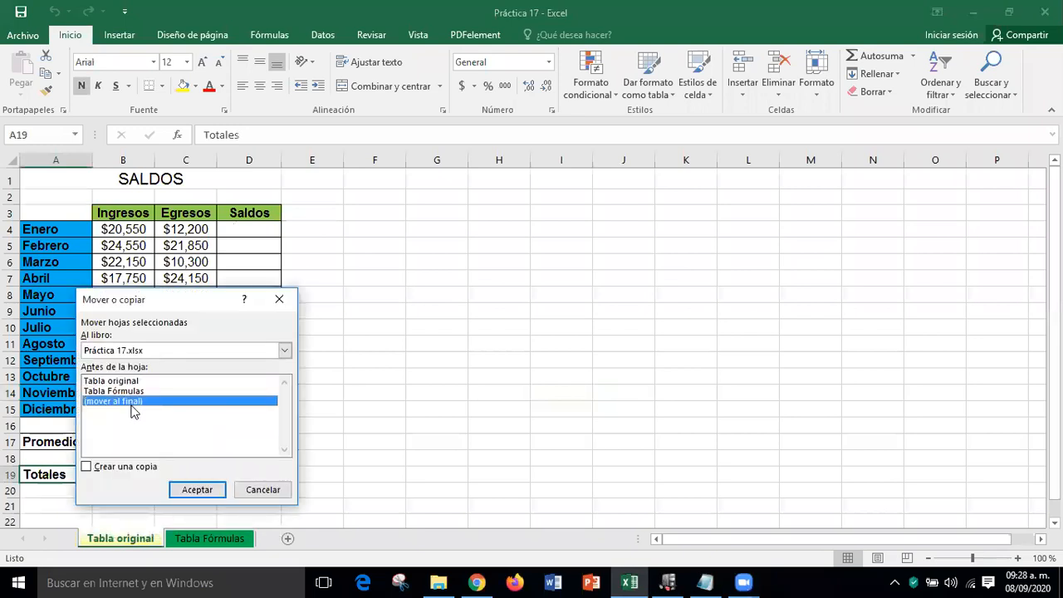
click(86, 468)
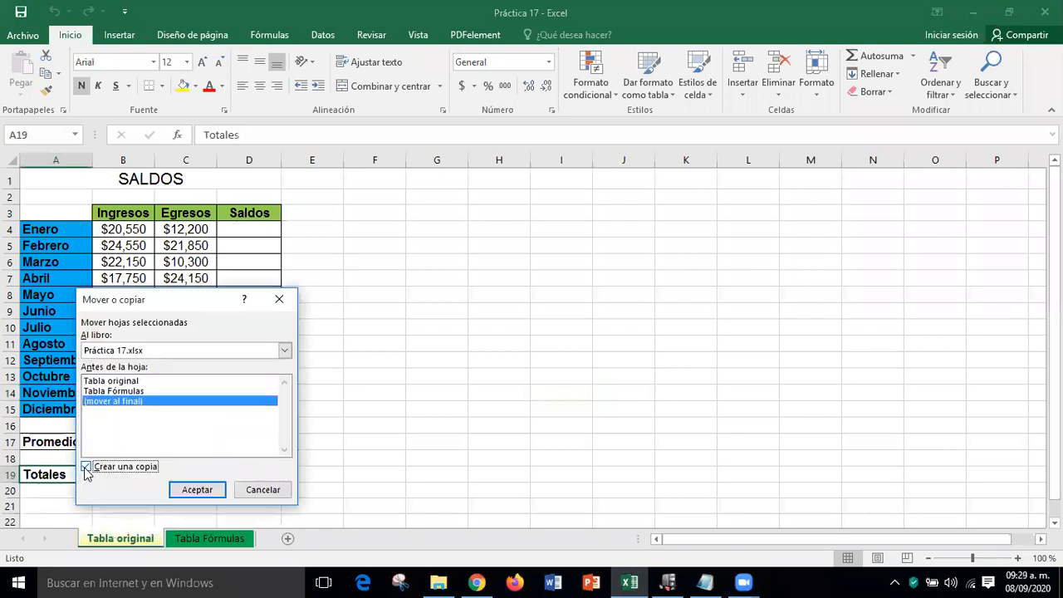
click(188, 493)
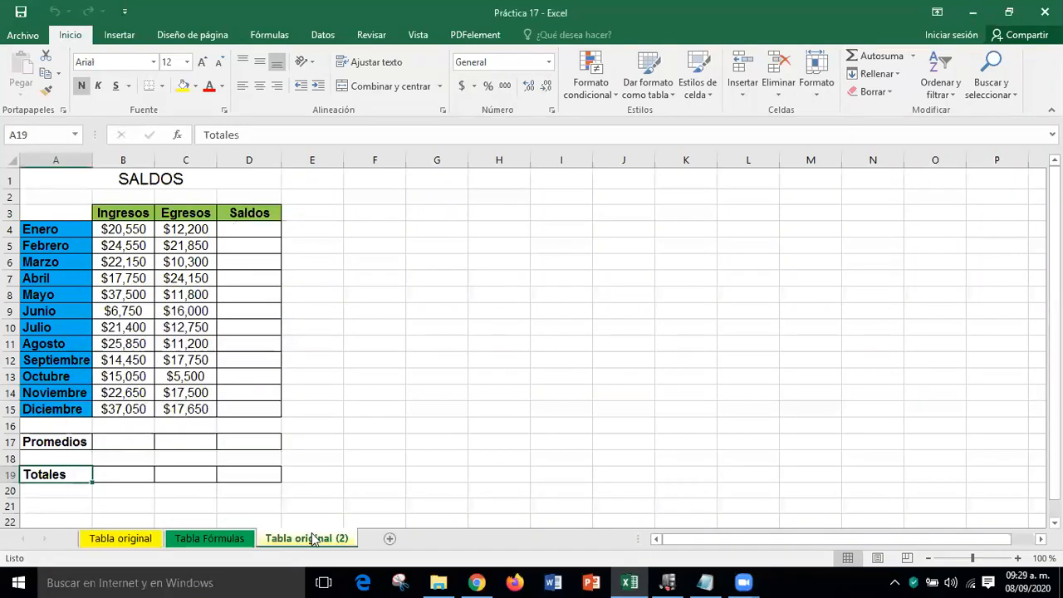
- Rename the copied sheet as Tabla Funciones
right_click(314, 540)
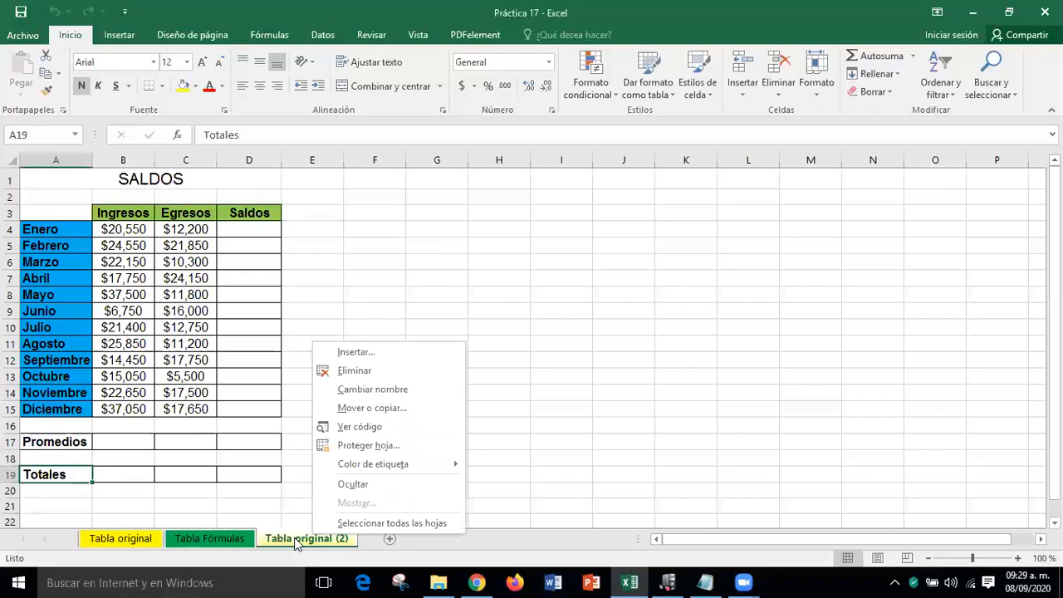
click(294, 540)
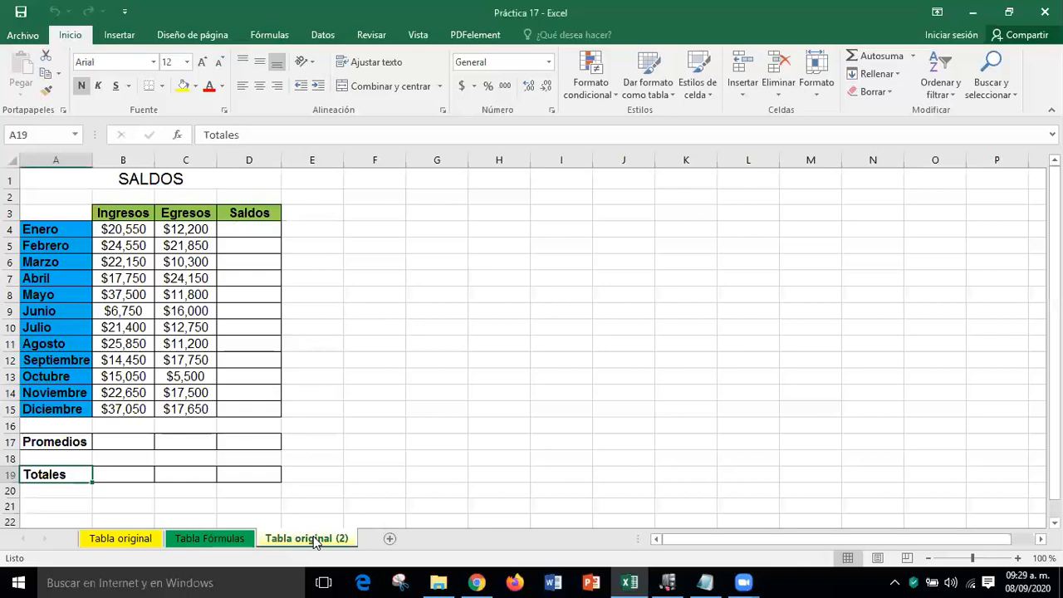
right_click(315, 543)
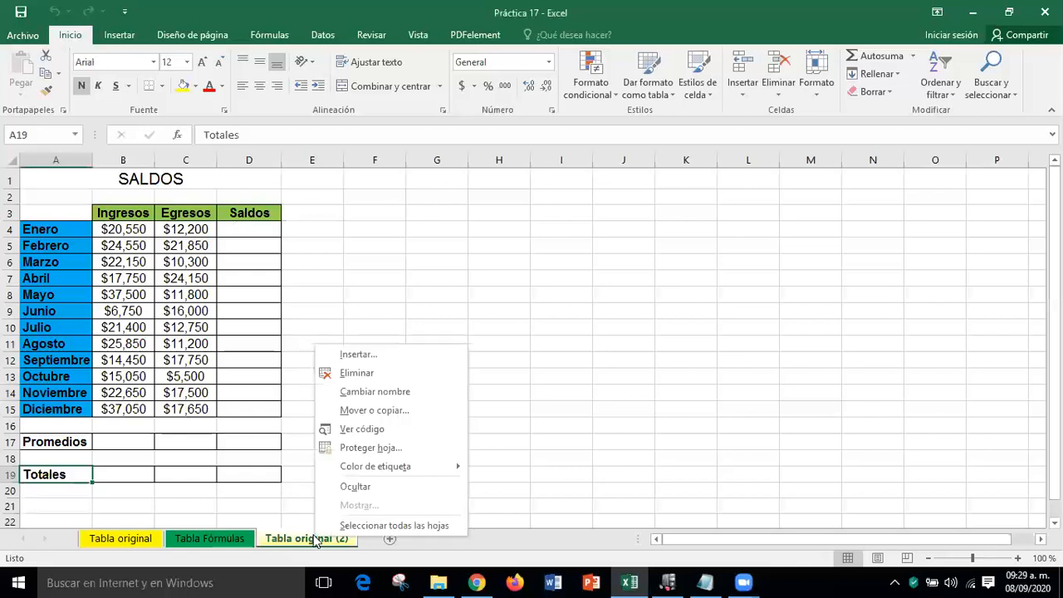
click(392, 395)
text(Ta)
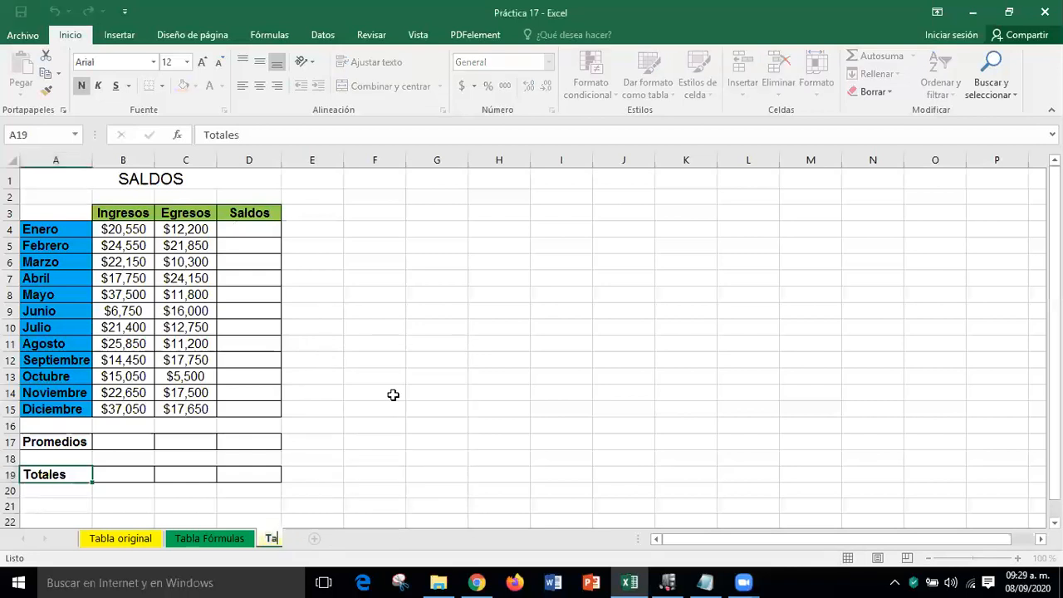
text(bla Funciones)
key(Return)
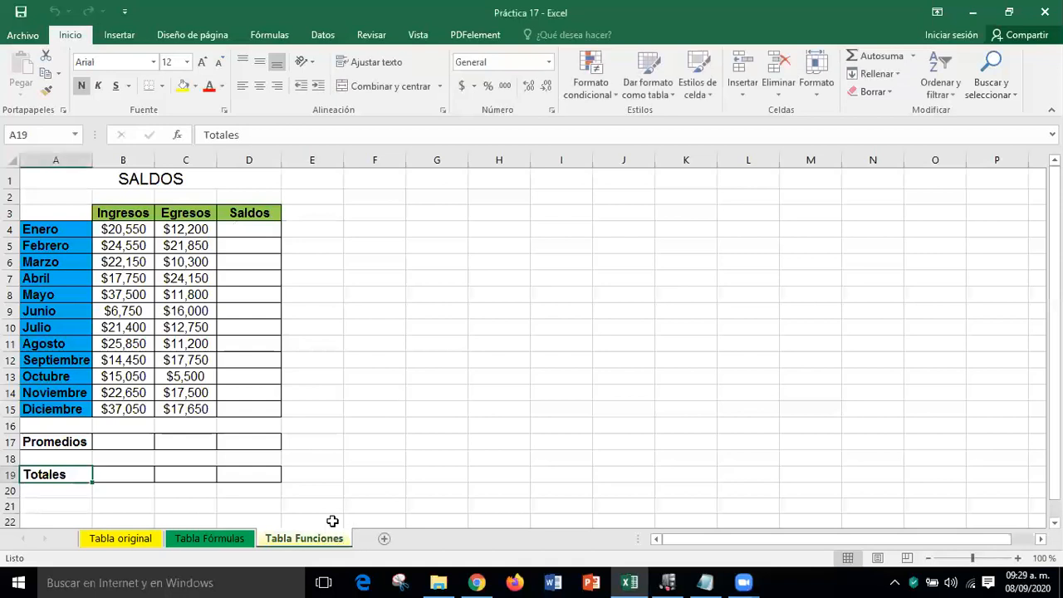
- Colour the Tabla Funciones sheet tab with the standard blue
right_click(313, 535)
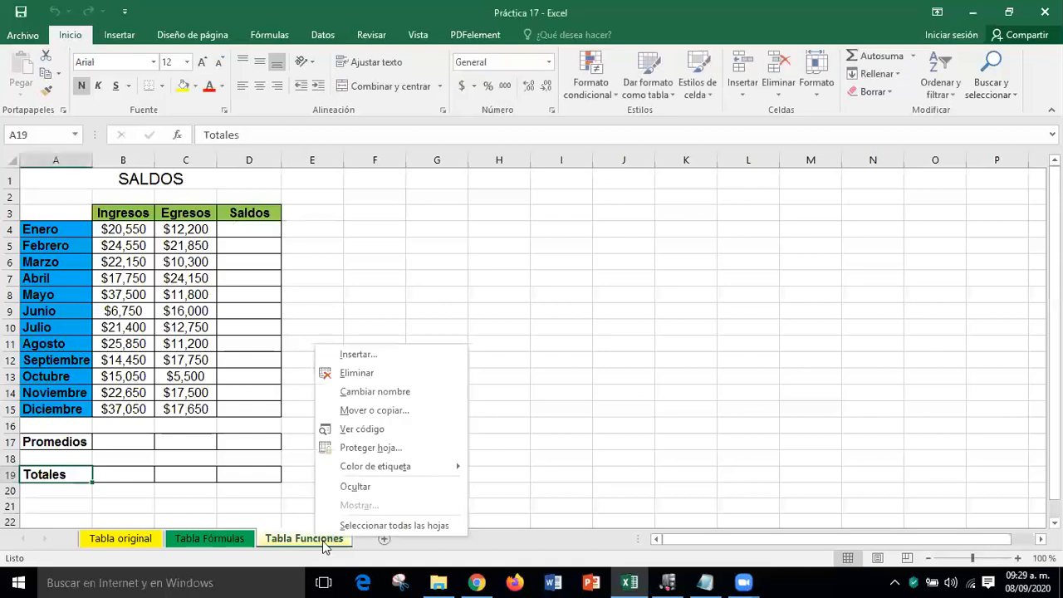
mouse_move(462, 473)
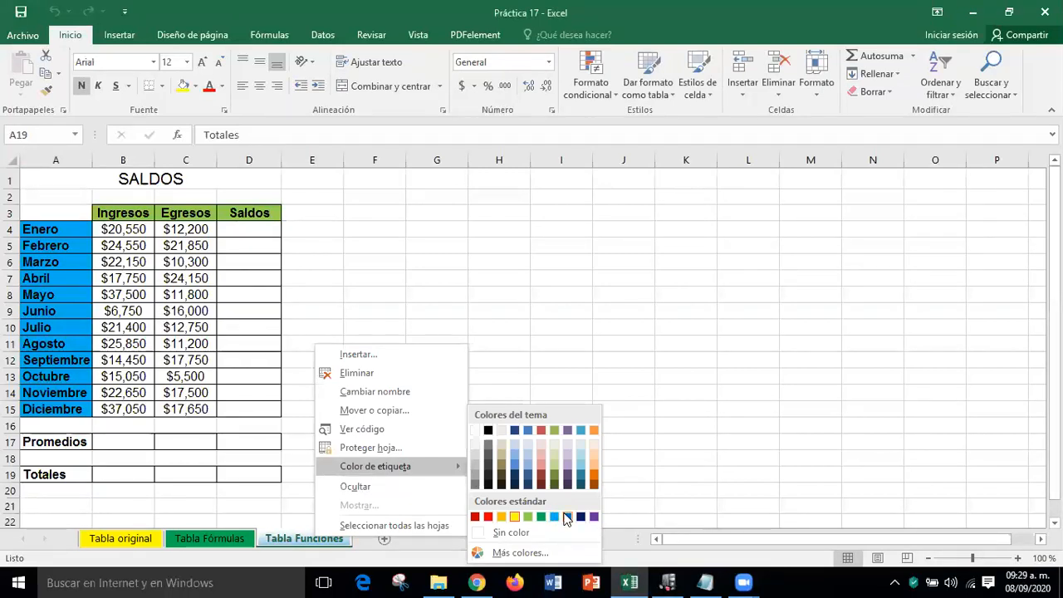
click(567, 516)
click(657, 393)
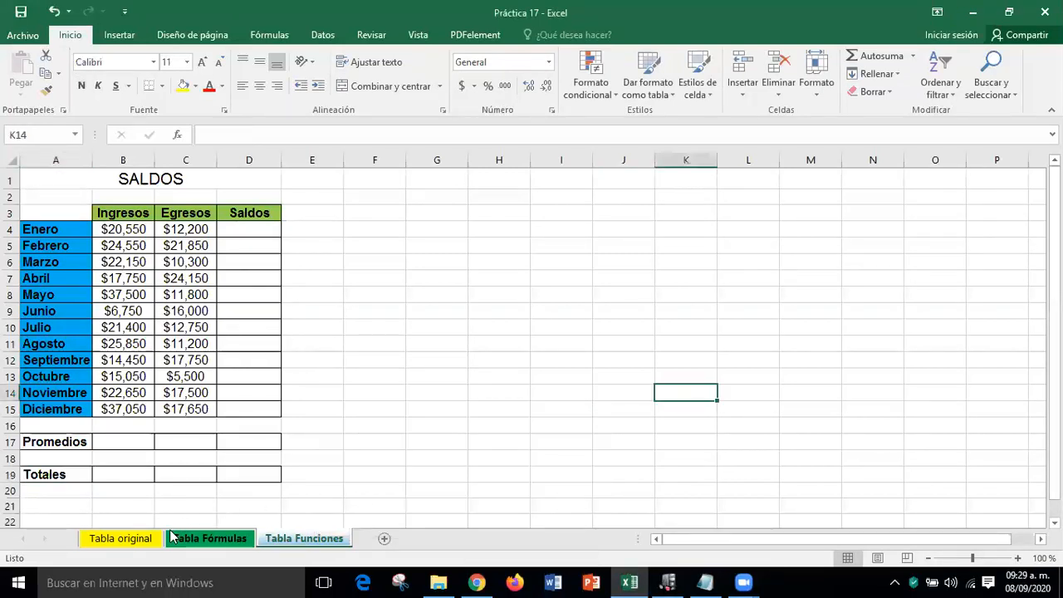
click(450, 406)
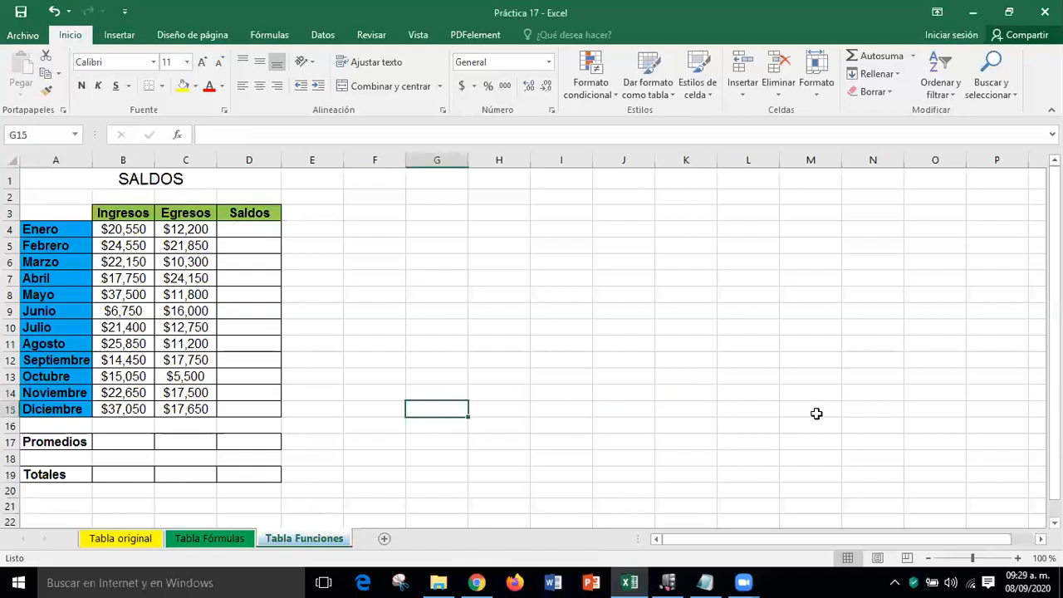
- Set the zoom of the Tabla Funciones sheet to 110%
click(1017, 558)
click(1018, 558)
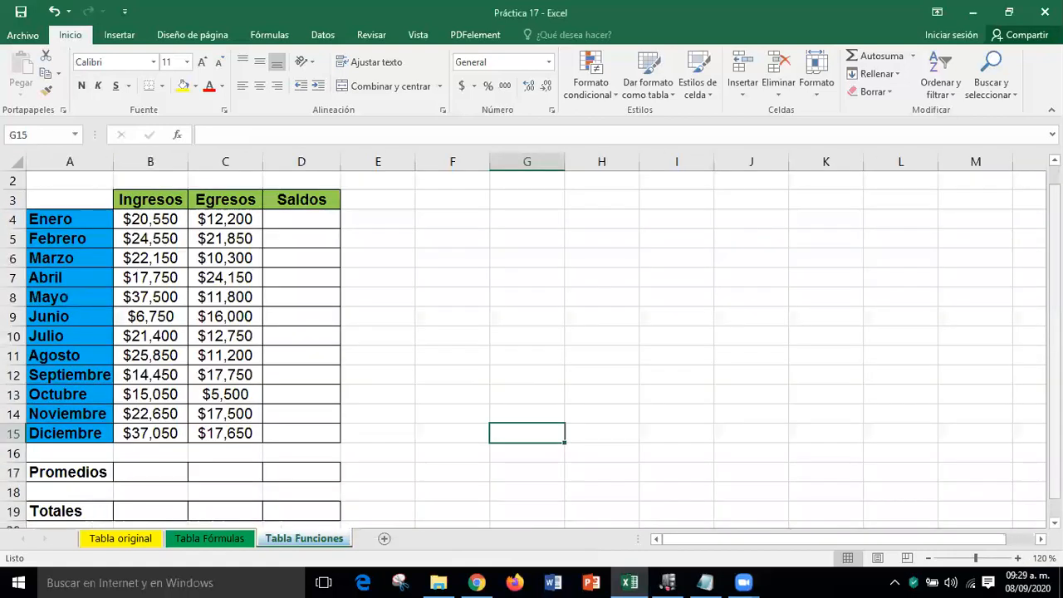
scroll(953, 470, up, 1)
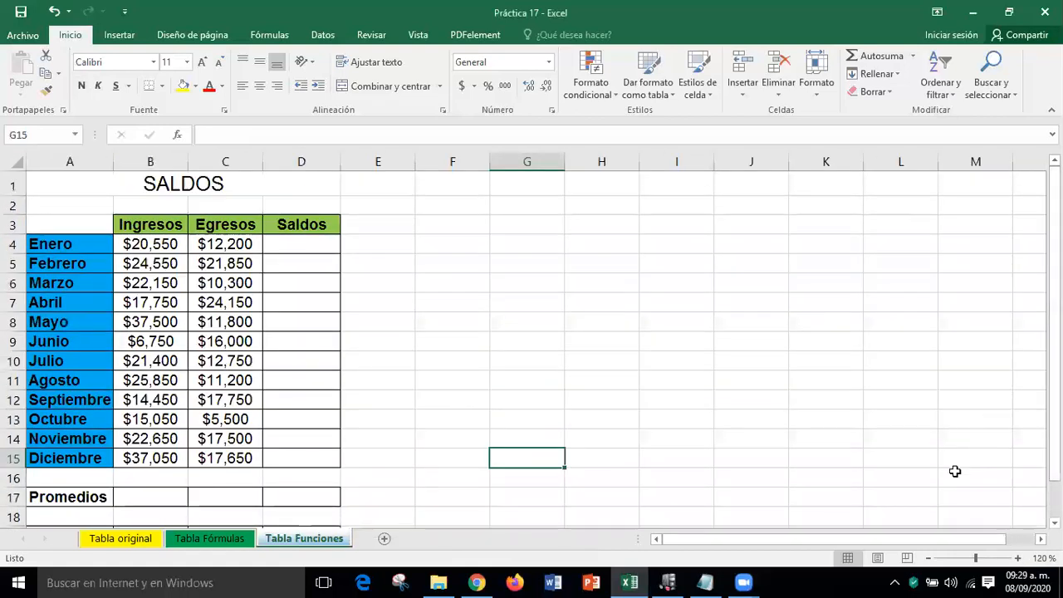
click(927, 559)
click(890, 446)
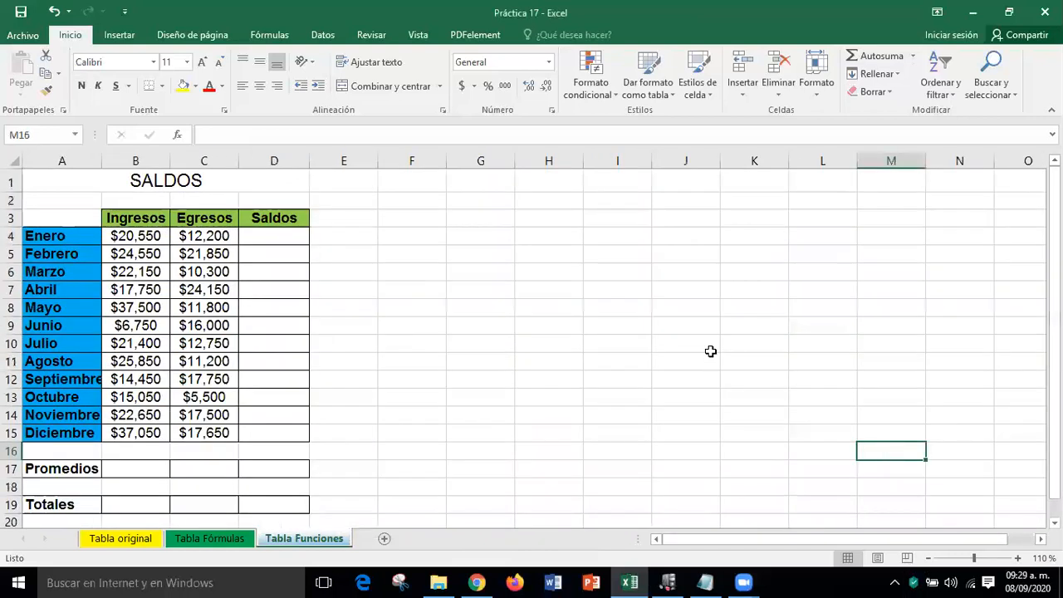
- Annotate the screen in red, framing cell D4 and the Promedios row and drawing an arrow down the Saldos column to Diciembre
click(280, 233)
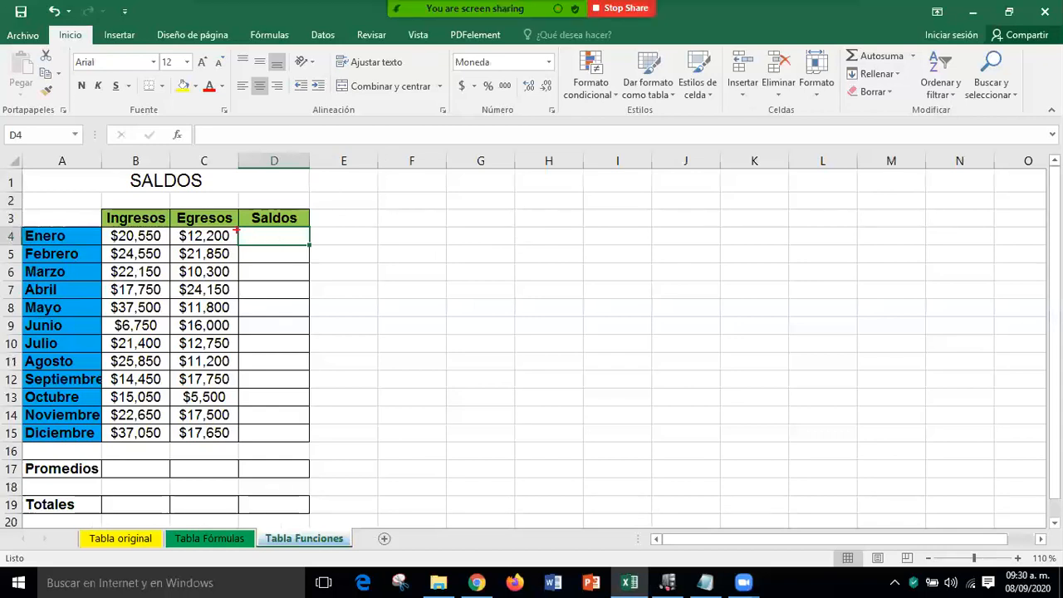
mouse_move(237, 225)
mouse_down()
mouse_move(257, 239)
mouse_move(311, 244)
mouse_up()
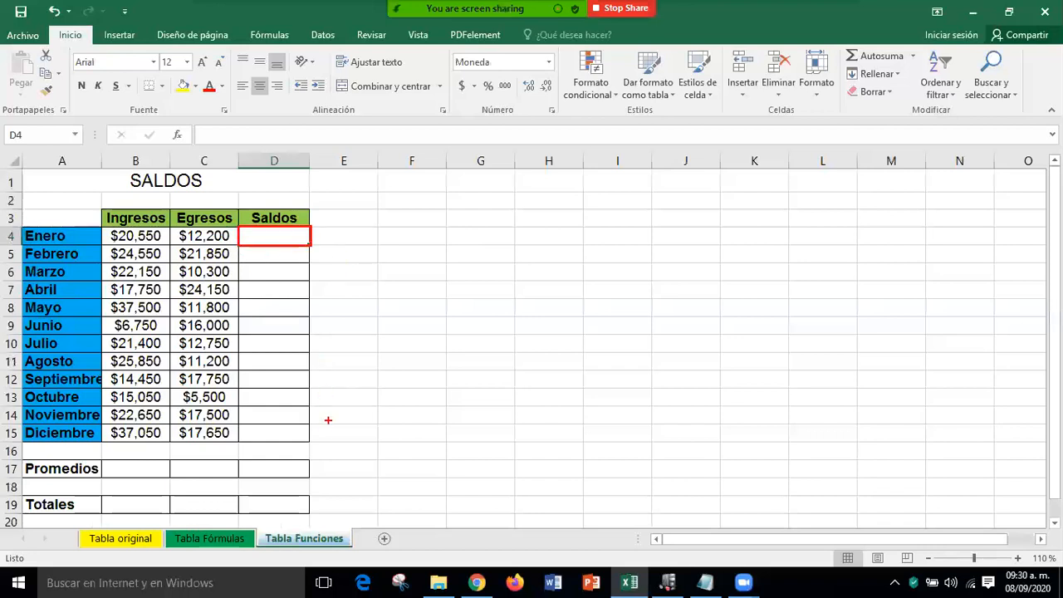
drag(274, 428, 274, 239)
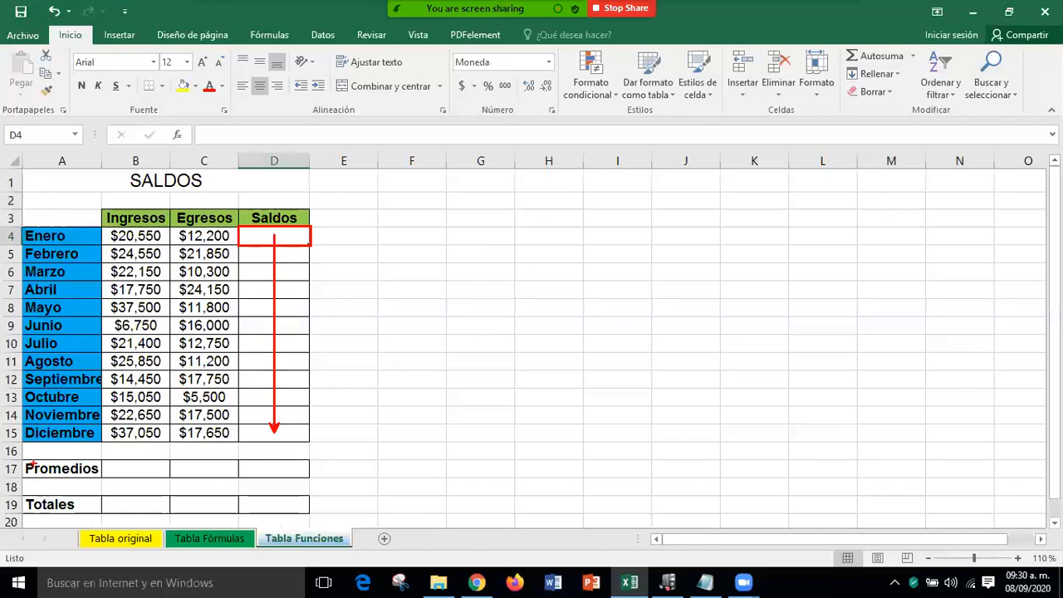
mouse_move(25, 459)
mouse_down()
mouse_move(51, 476)
mouse_move(311, 476)
mouse_up()
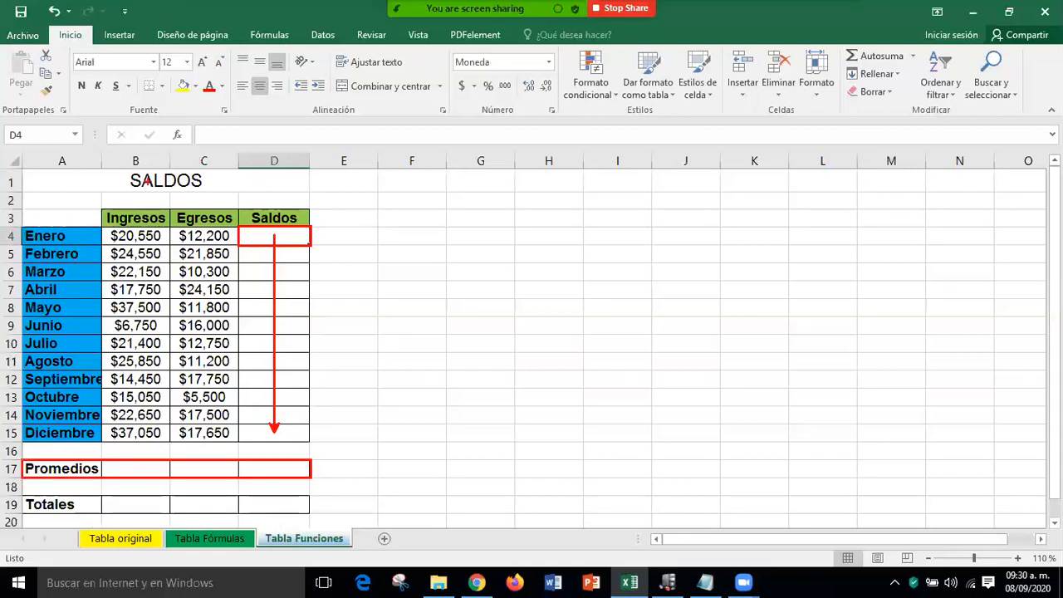
- Draw red arrows pointing to the Ingresos, Egresos and Saldos headings and frame the Totales row
drag(141, 212, 191, 158)
drag(202, 212, 236, 171)
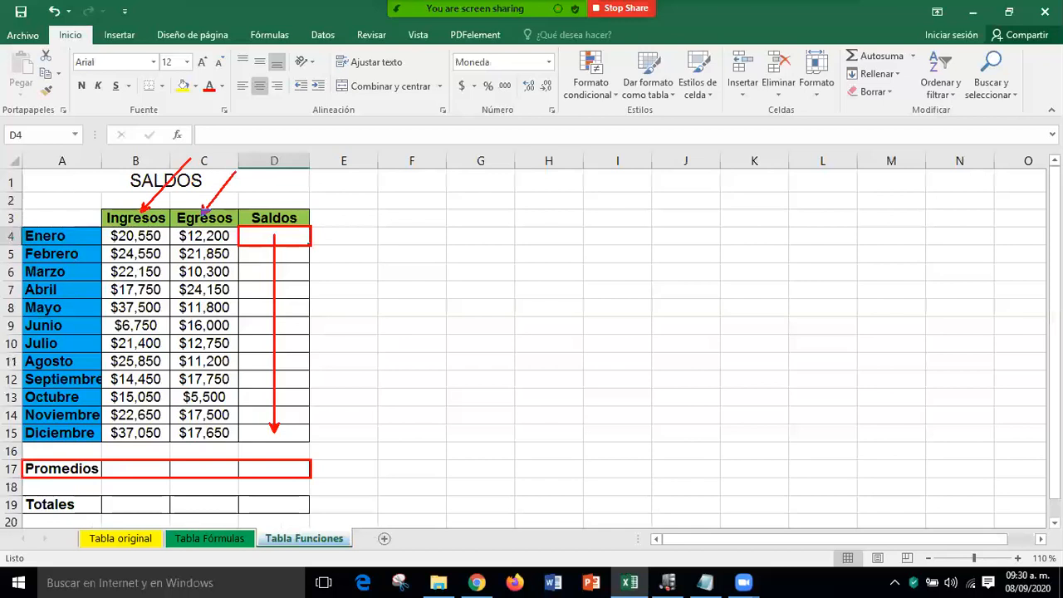
drag(273, 215, 311, 166)
mouse_move(22, 497)
mouse_down()
mouse_move(45, 510)
mouse_move(309, 515)
mouse_up()
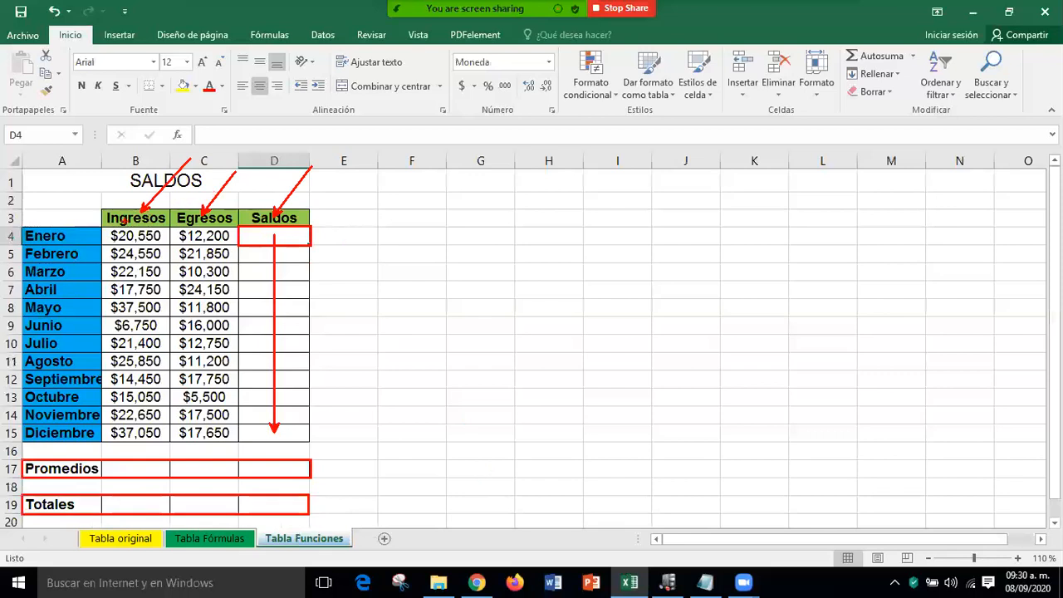
drag(123, 221, 90, 258)
drag(180, 224, 165, 266)
drag(245, 217, 221, 252)
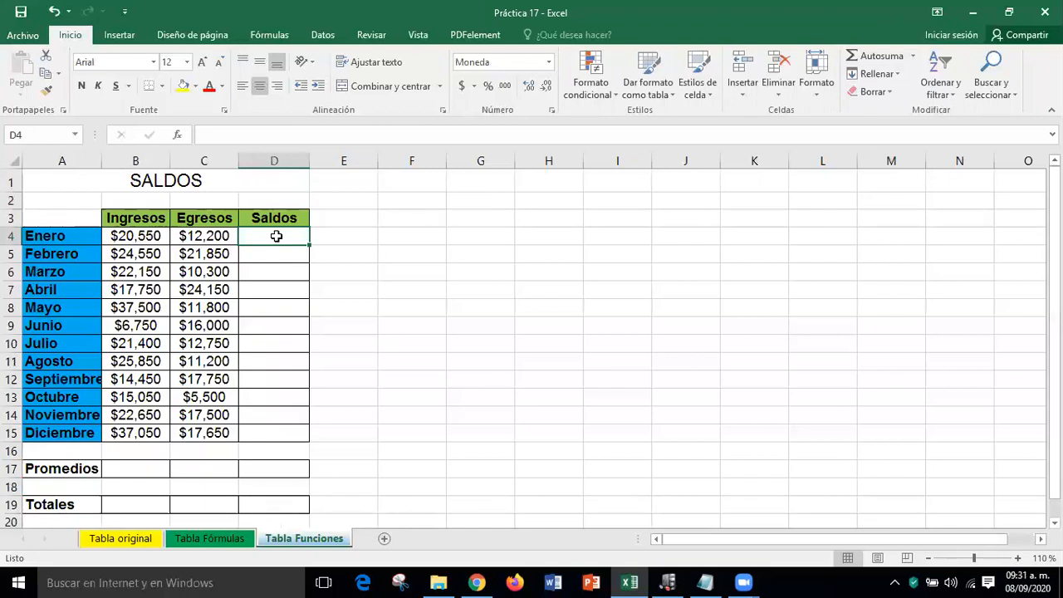
- Collapse the ribbon to its tab names so that more worksheet rows fit on screen
click(116, 35)
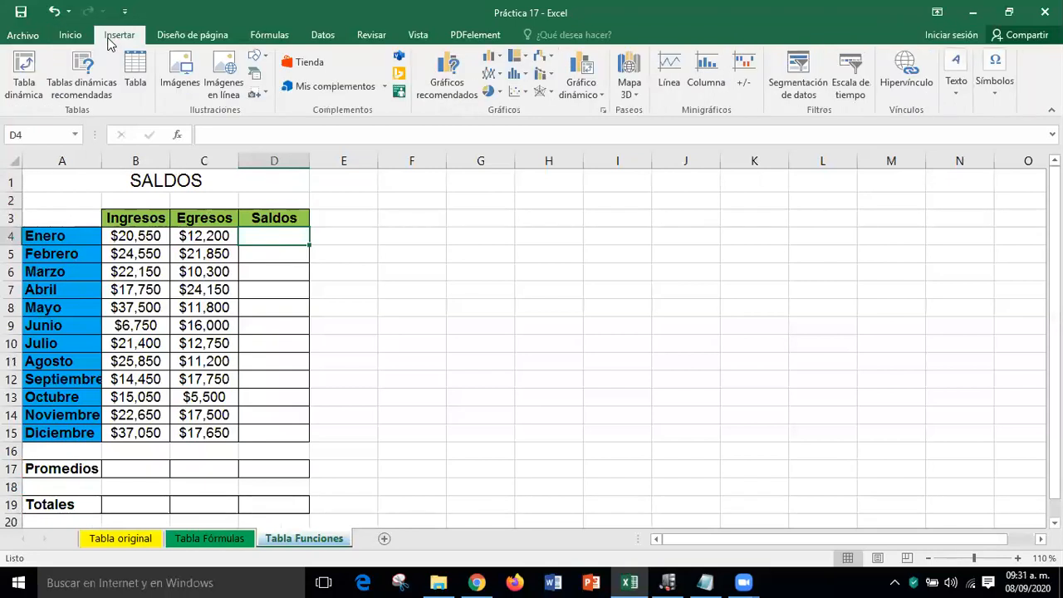
double_click(116, 36)
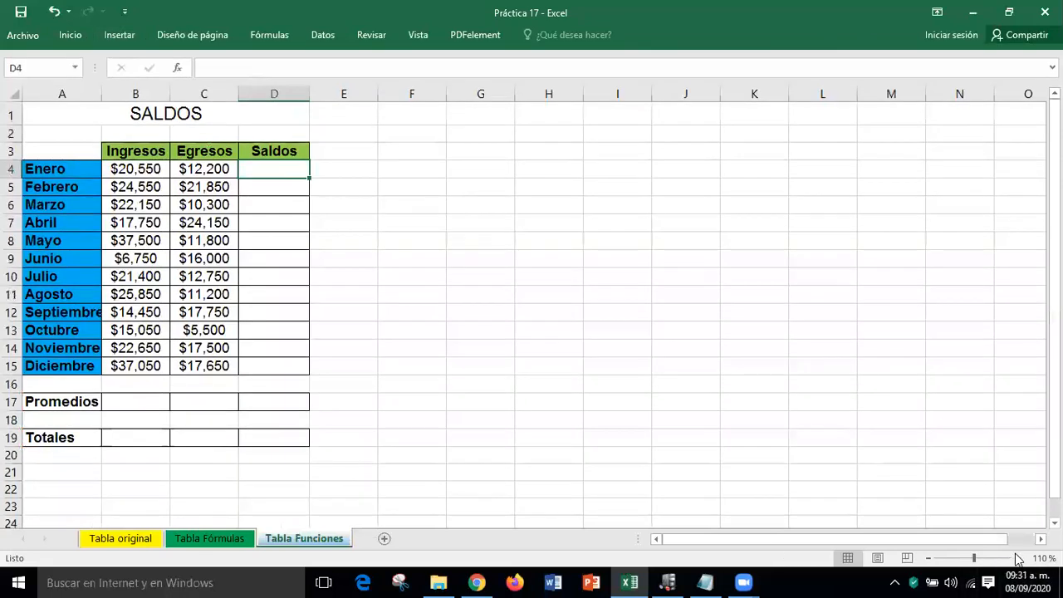
- Calculate January's balance in D4 with =B4-C4 and fill the formula down the Saldos column to Diciembre
click(1017, 558)
scroll(567, 230, up, 1)
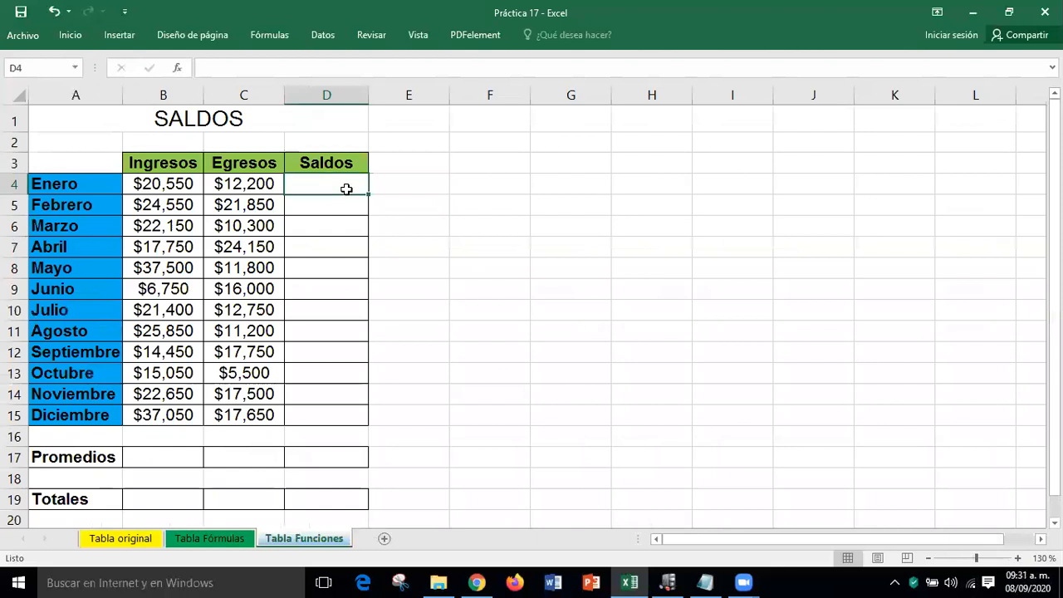
text(=)
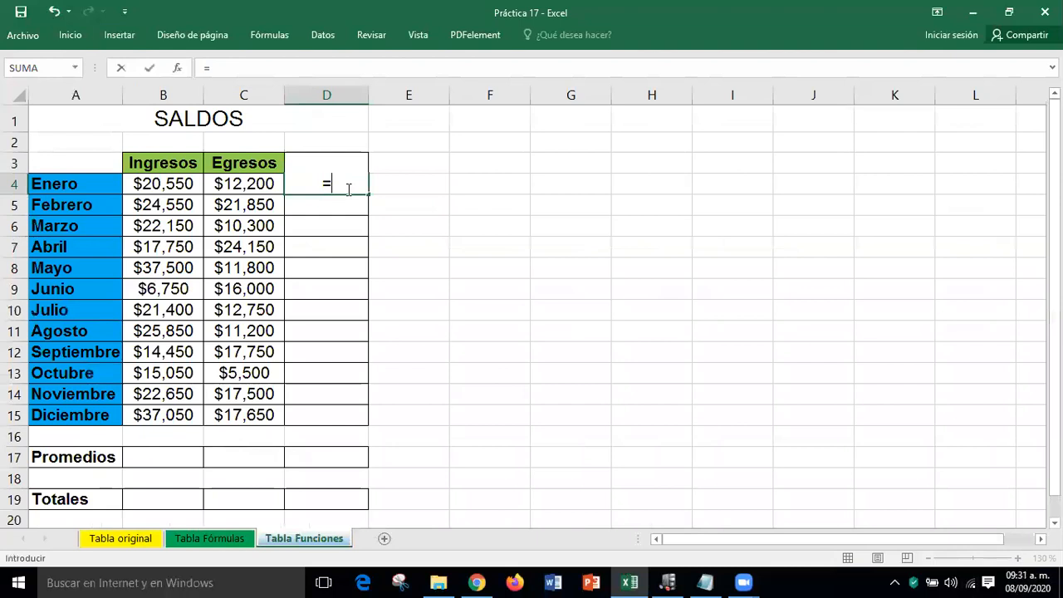
click(173, 177)
text(-)
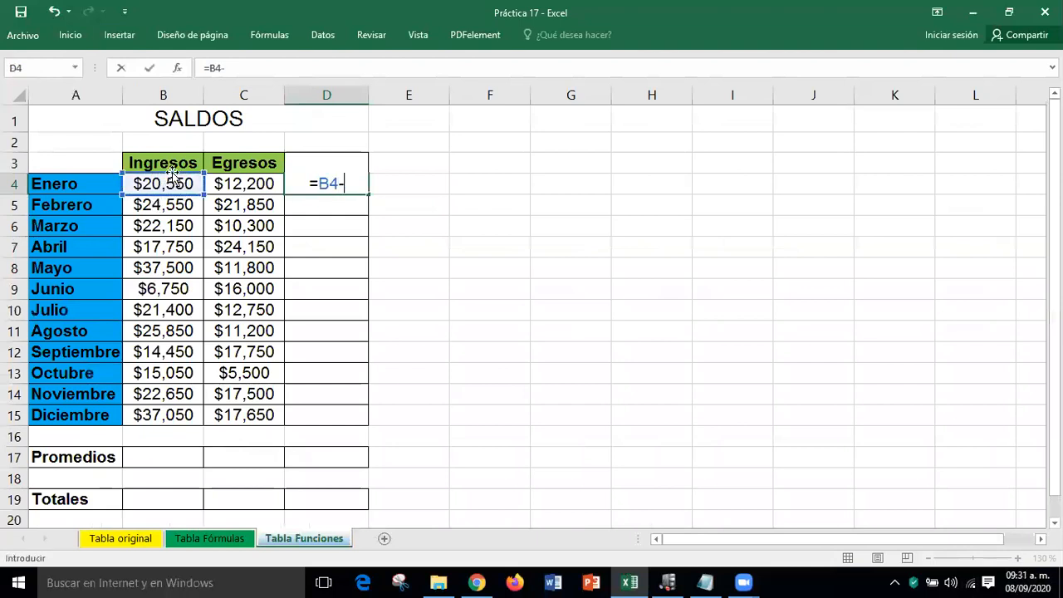
click(240, 187)
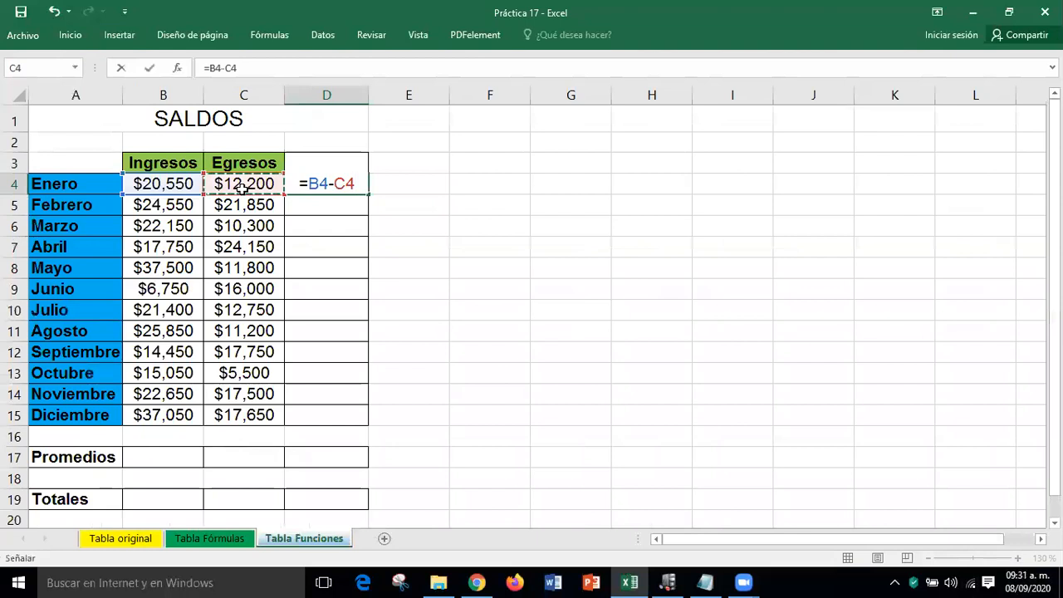
key(Return)
click(307, 185)
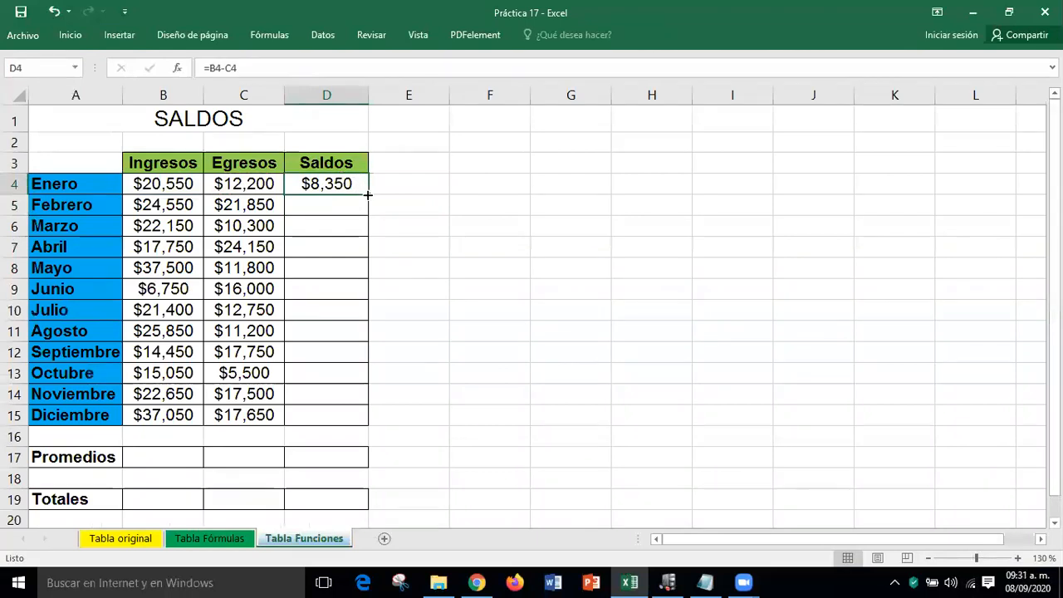
drag(368, 194, 363, 421)
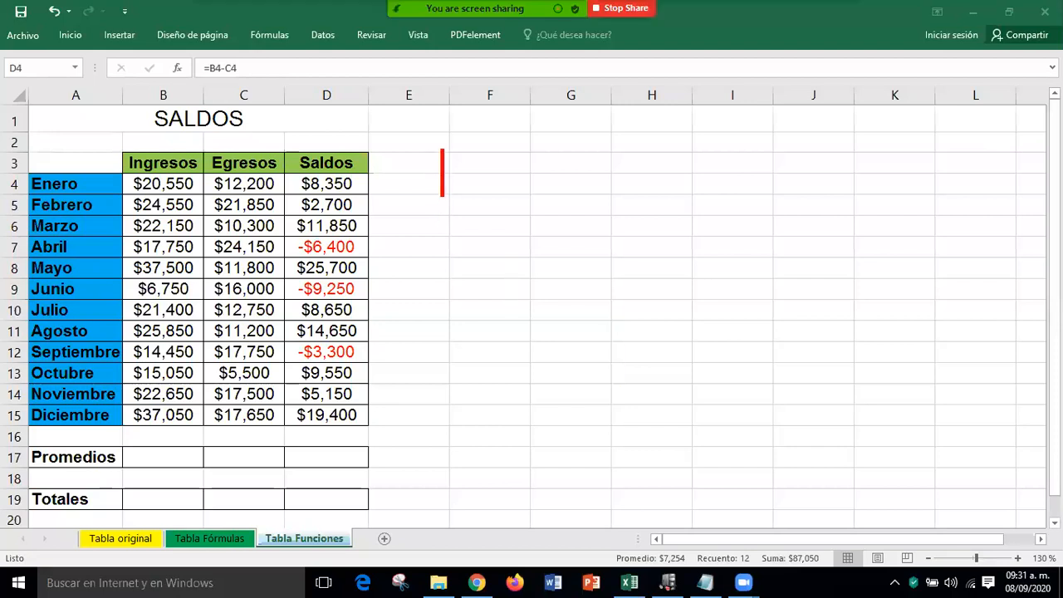
- Write a red on-screen note beside the table listing "1) =", "2) Nombre de la función" and "3) Rango de celdas"
click(423, 172)
text(1) )
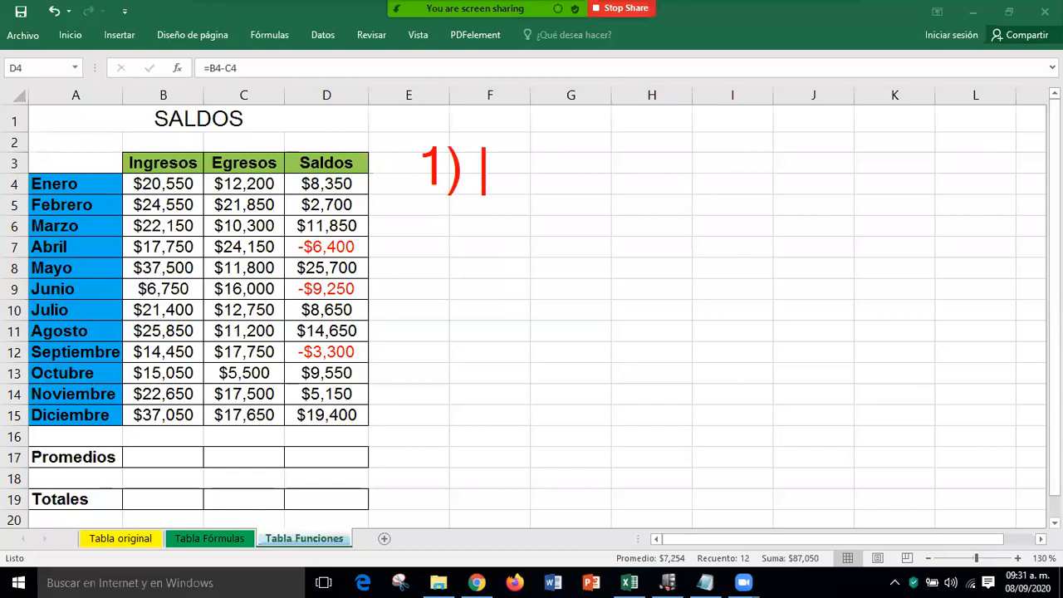
text(=)
key(Return)
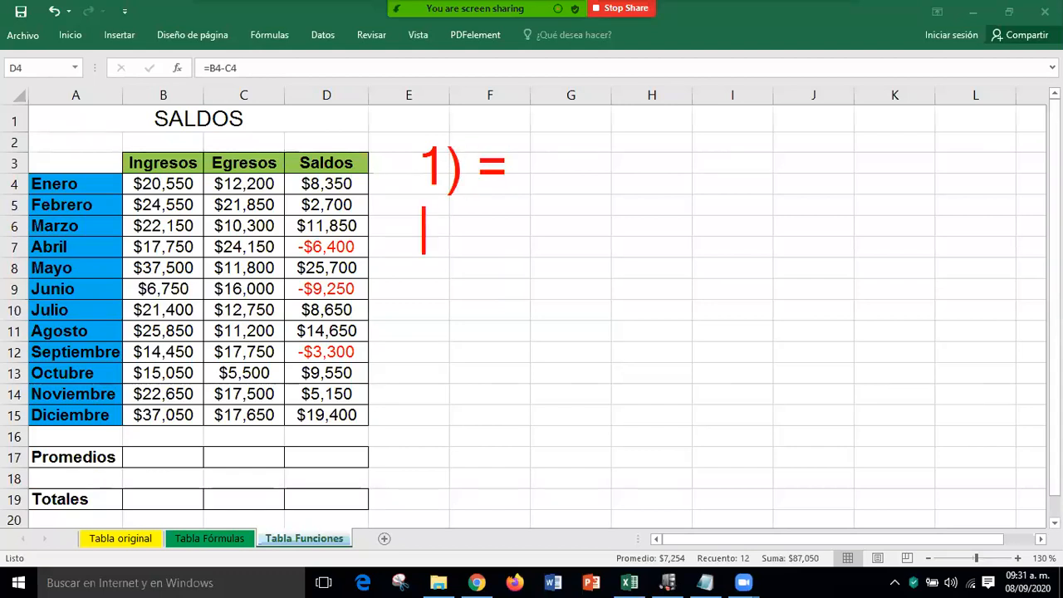
text(2))
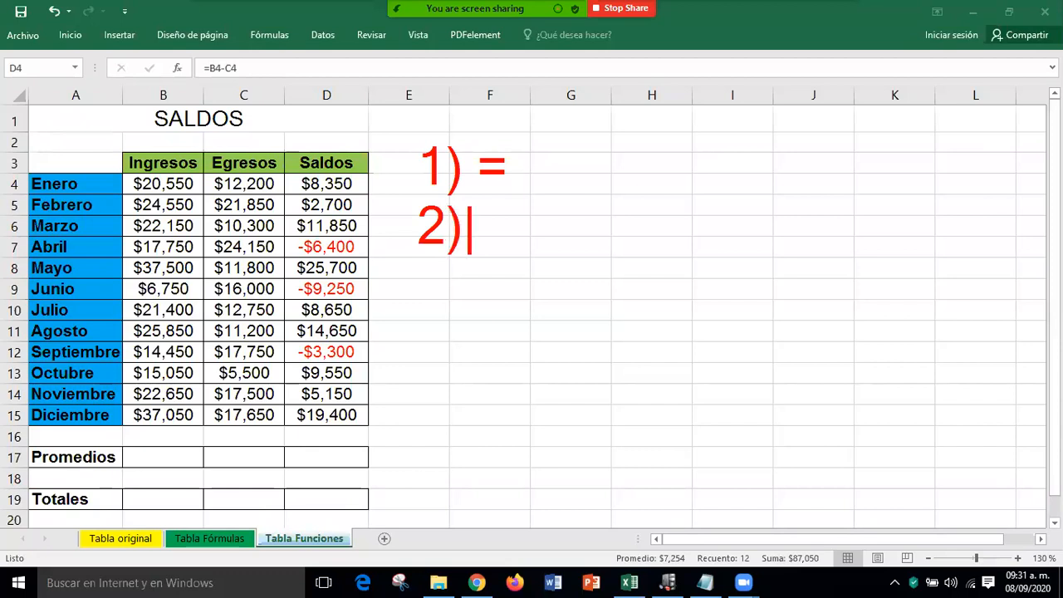
text( No)
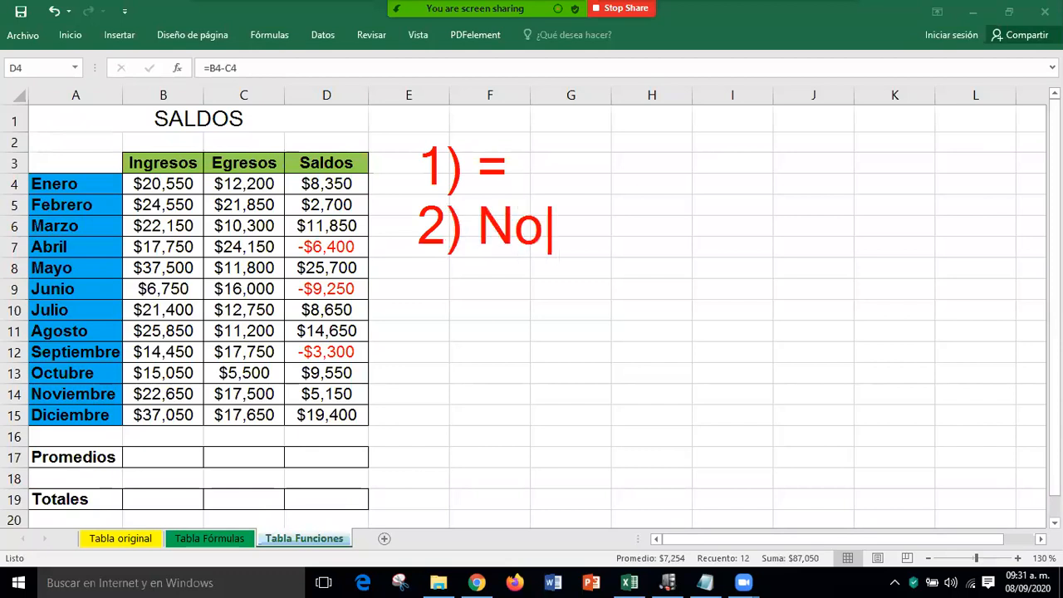
text(mbre de )
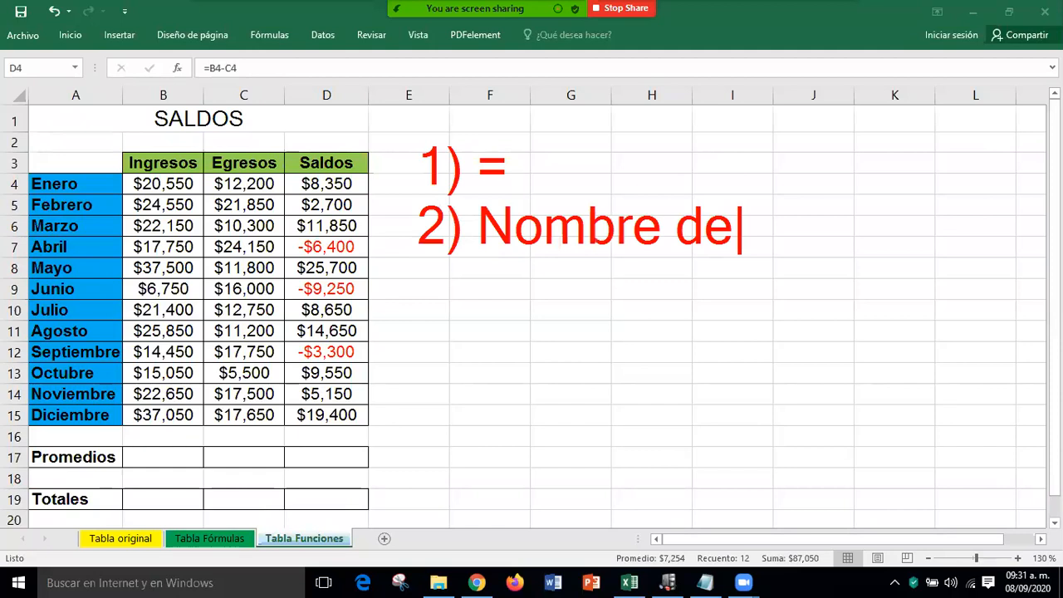
text(la f)
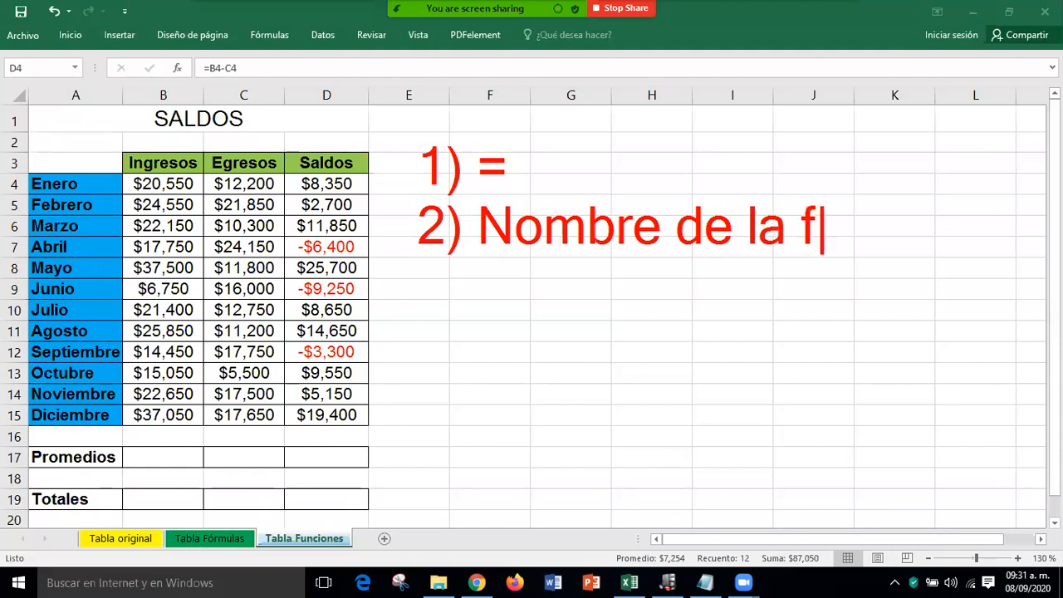
text(uncion)
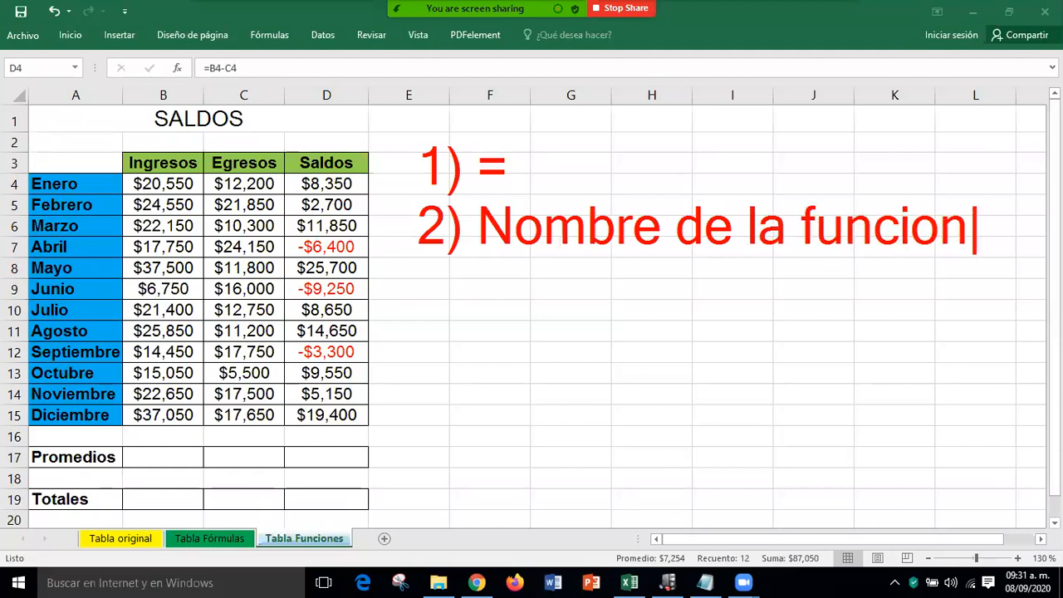
key(Return)
text(3)
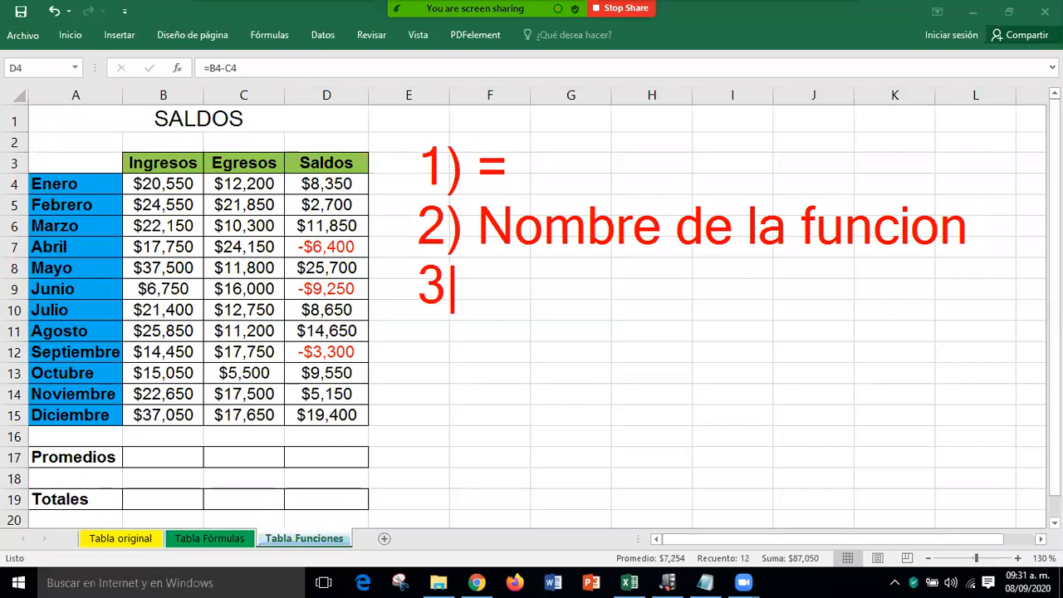
text() Ra)
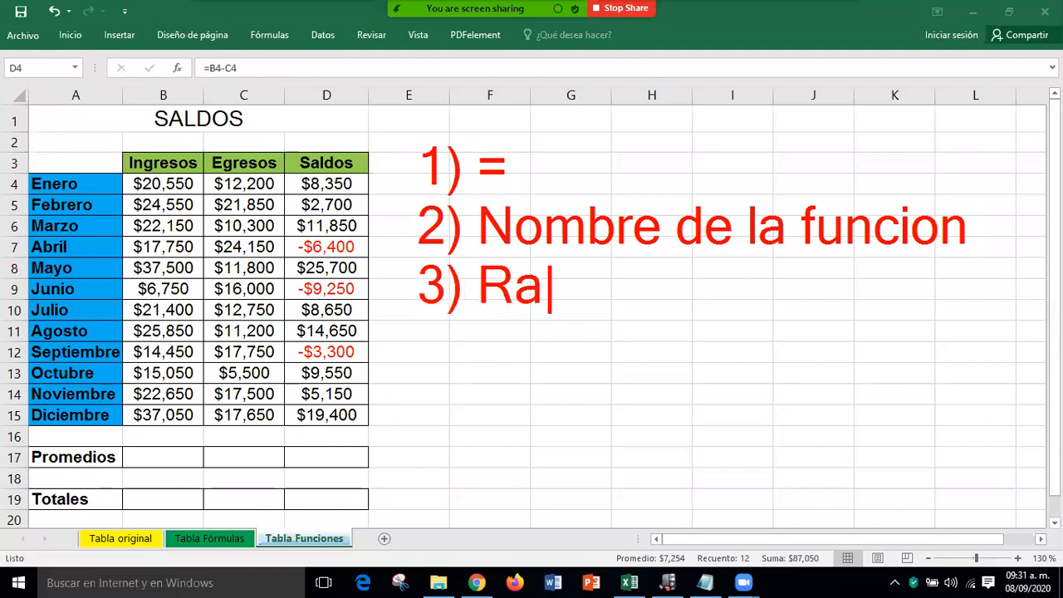
text(ngo de c)
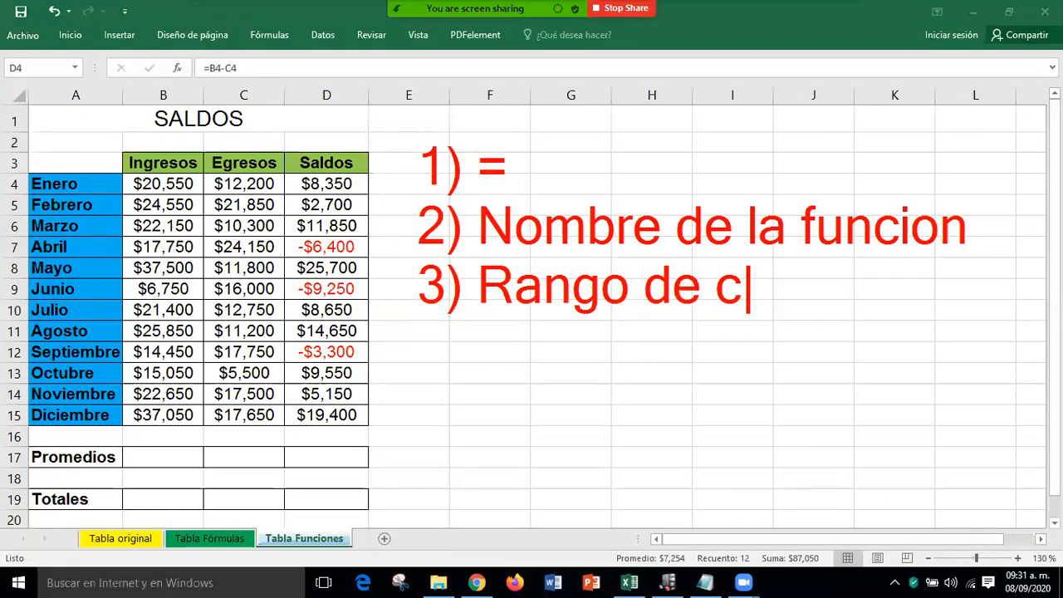
text(eldas)
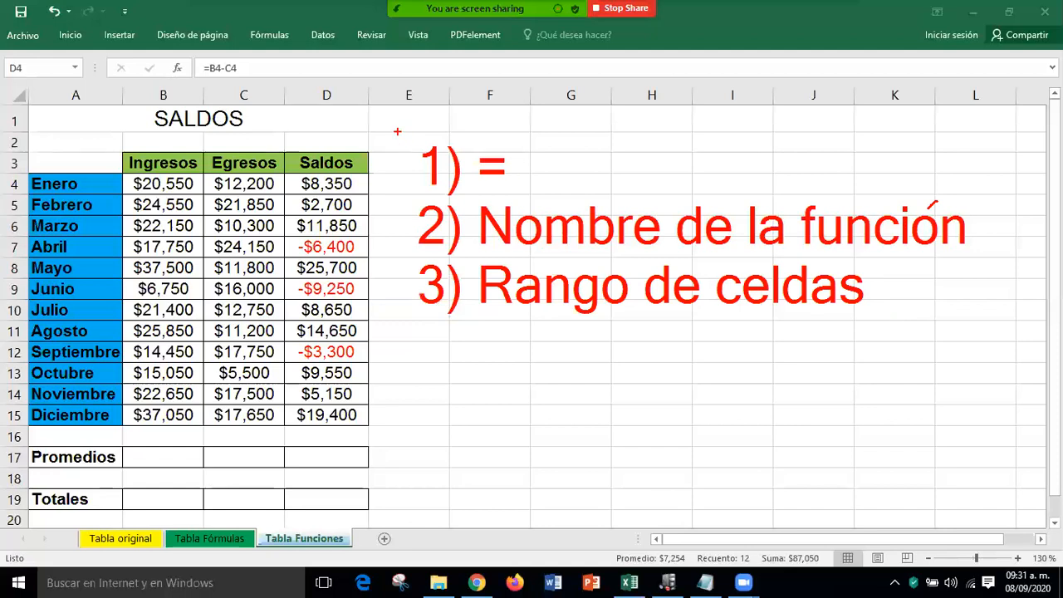
- Frame the note in red and draw arrows to its first two items and to the Promedios and Totales cells under Ingresos
mouse_move(389, 128)
mouse_down()
mouse_move(442, 220)
mouse_move(564, 327)
mouse_move(1013, 334)
mouse_up()
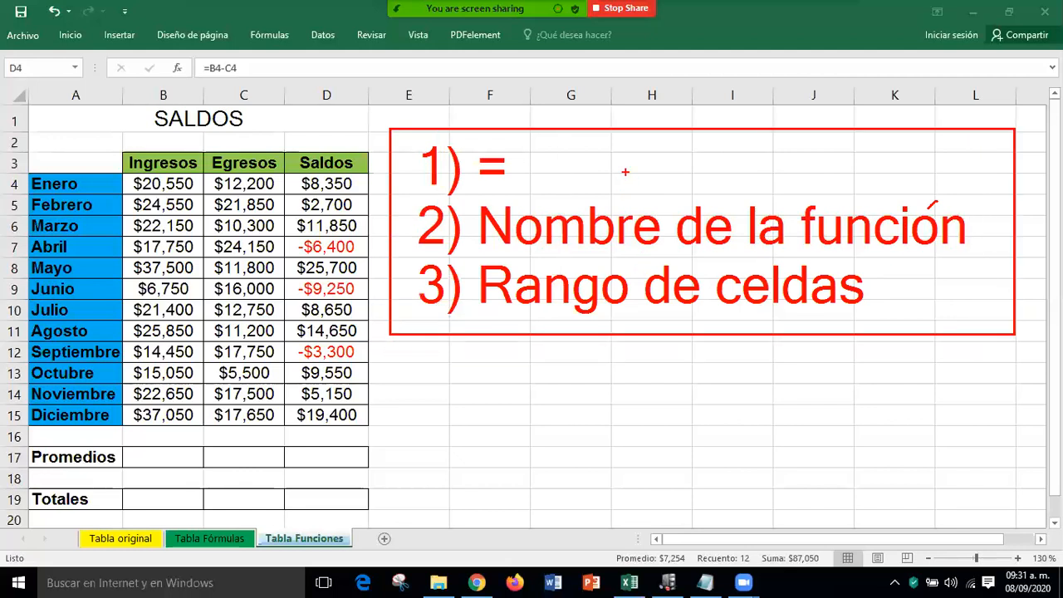
drag(409, 166, 329, 117)
drag(407, 219, 309, 175)
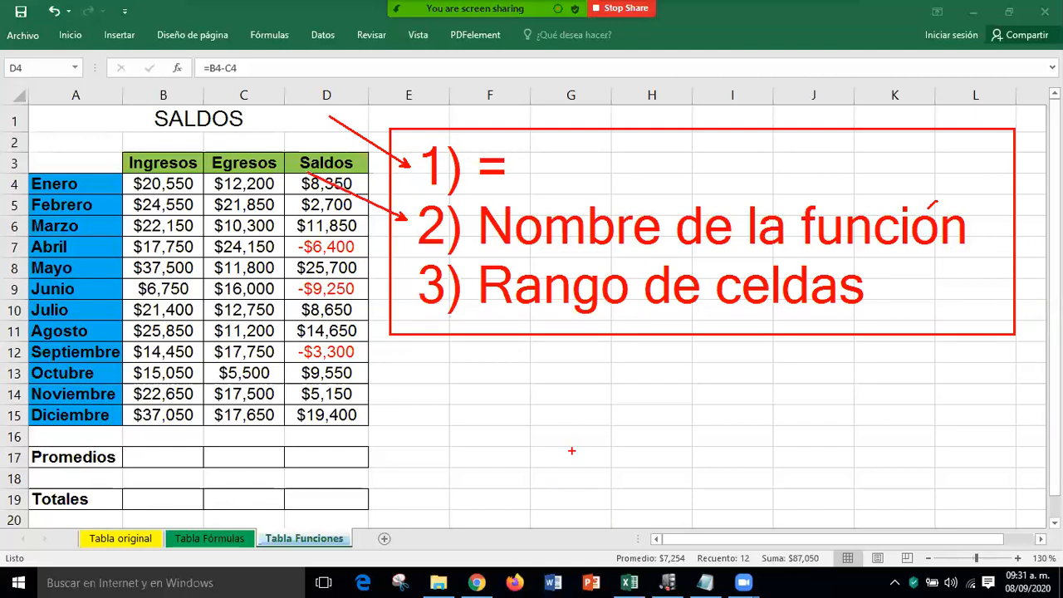
drag(155, 457, 206, 410)
drag(159, 493, 214, 442)
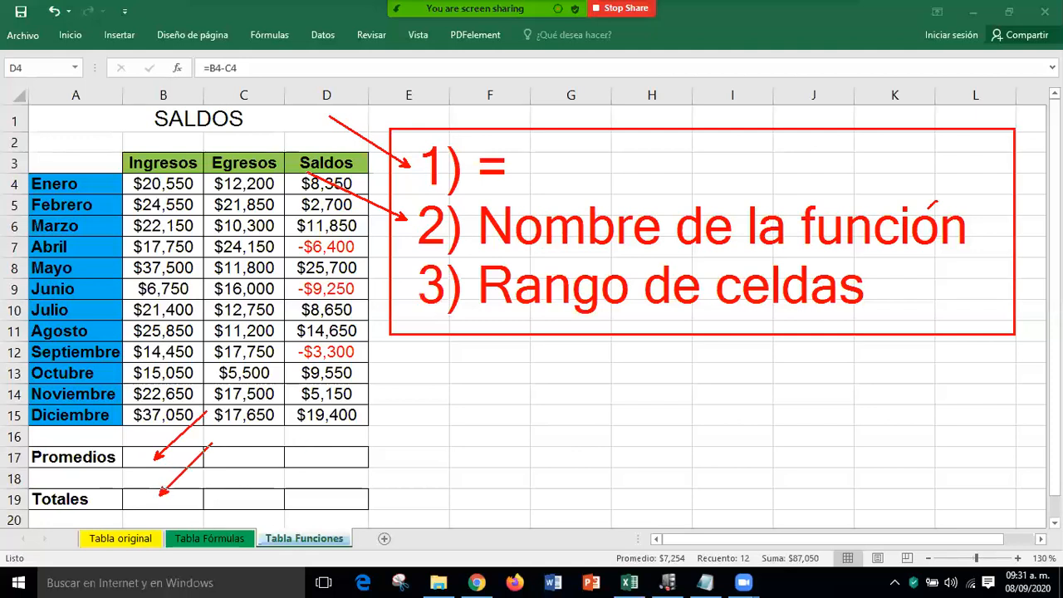
- Draw a red arrow to the note's third item and add "()" after "Rango de celdas"
drag(409, 288, 334, 241)
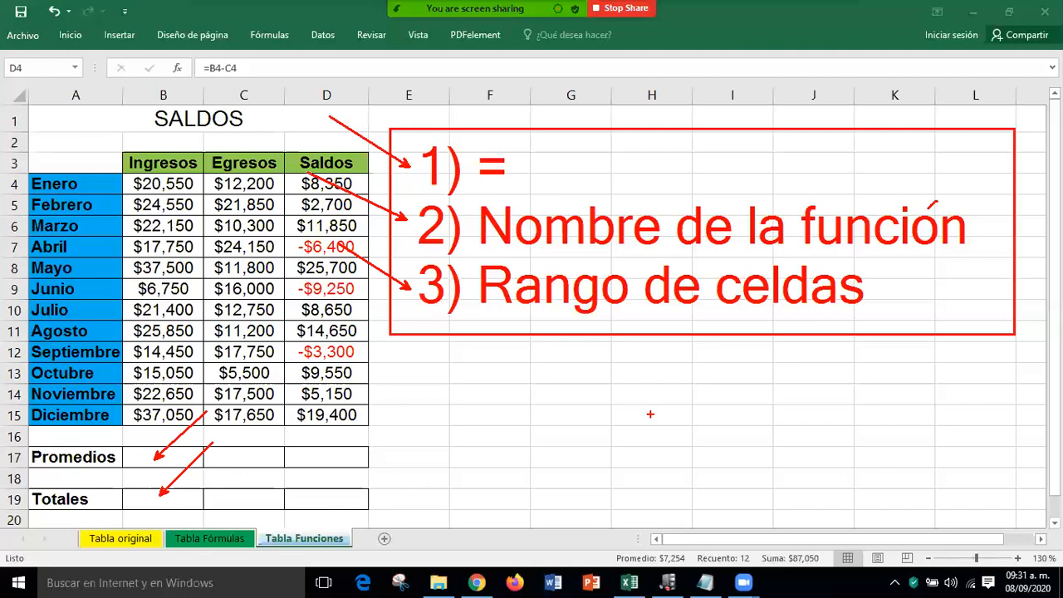
key(t)
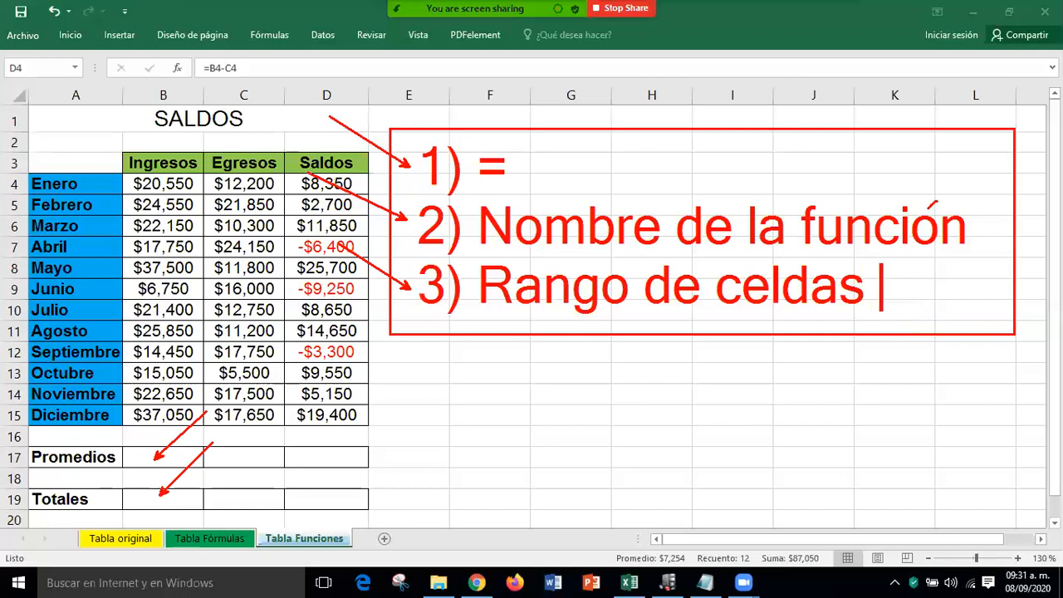
text(())
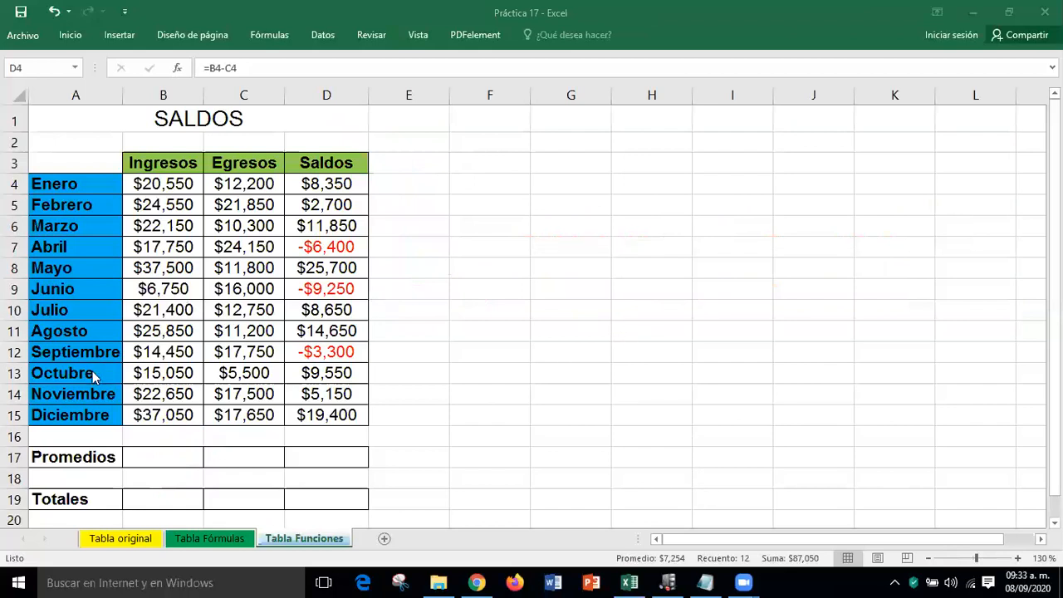
- Calculate the average of Ingresos in cell B17 with =PROMEDIO(B4:B15)
click(171, 455)
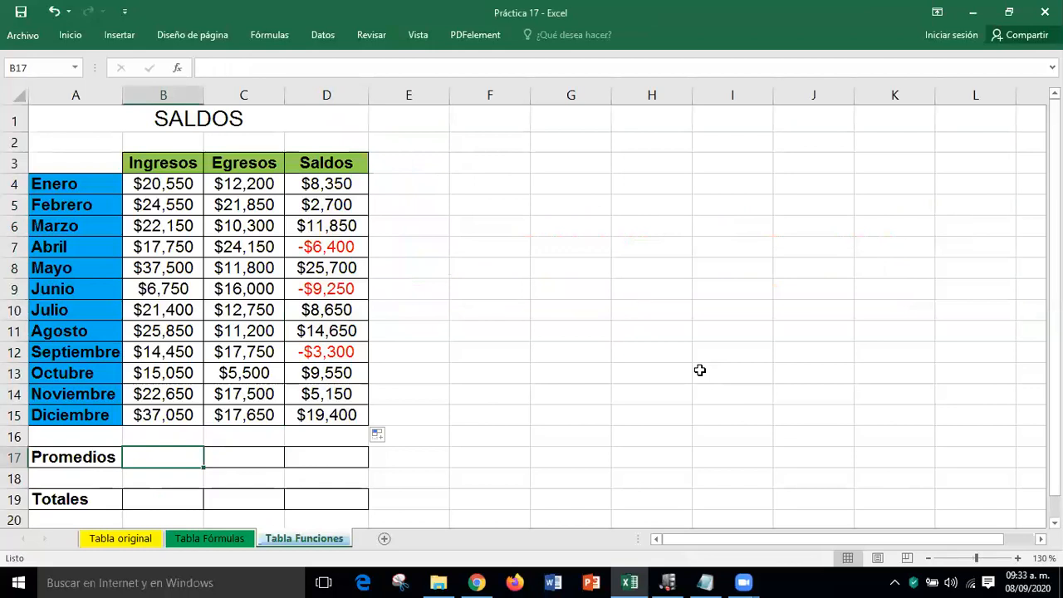
text(=)
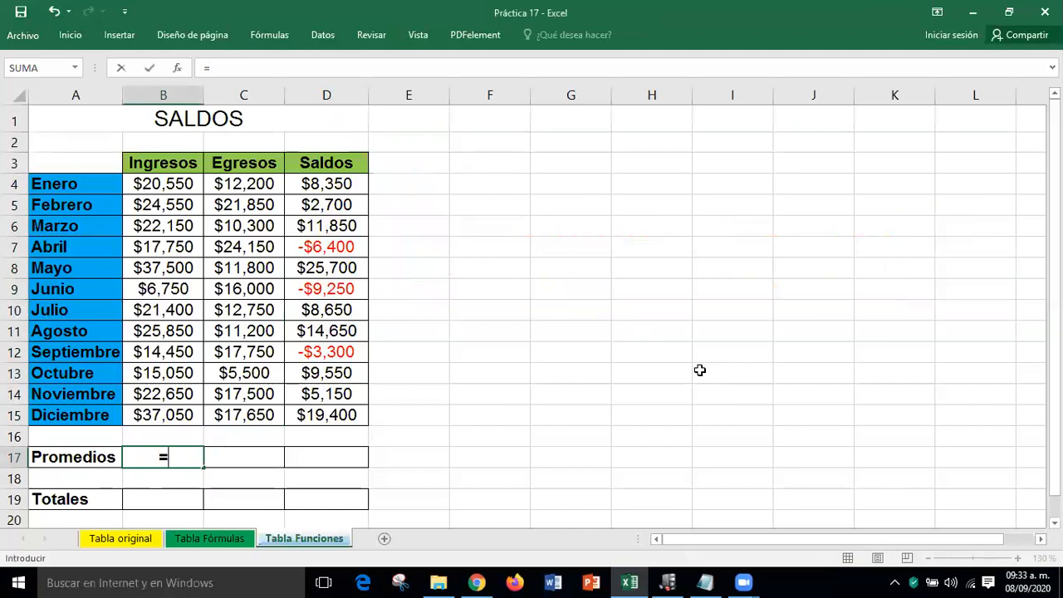
text(PRO)
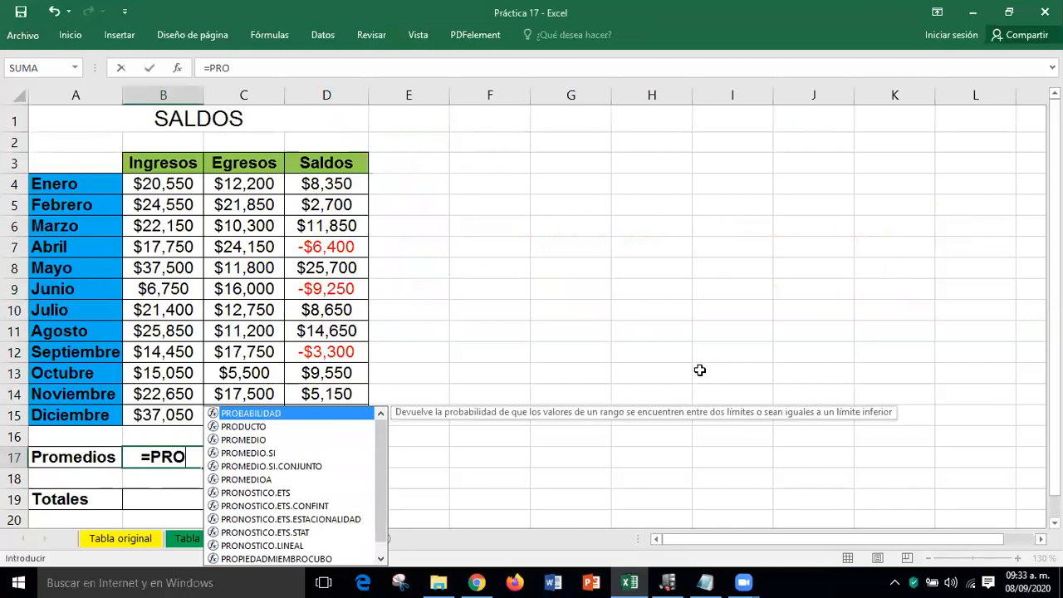
text(MEDIO)
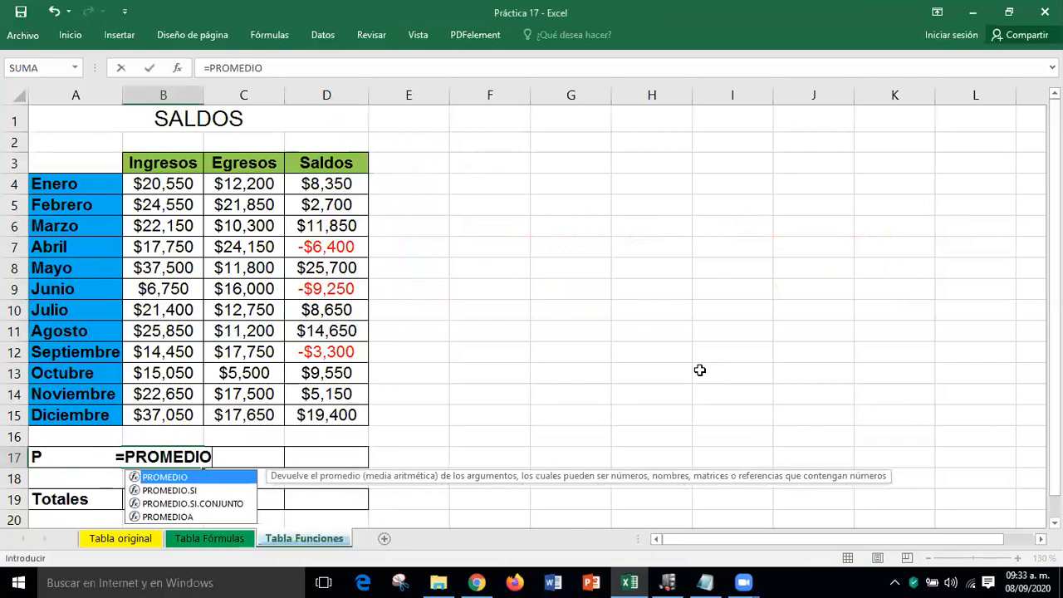
text(()
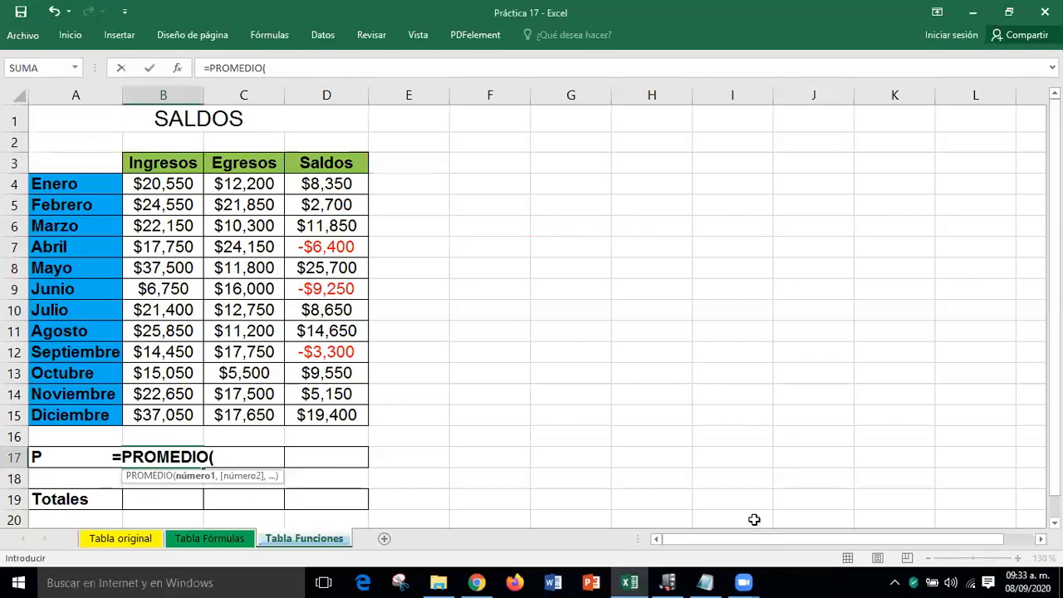
click(166, 184)
drag(166, 254, 163, 417)
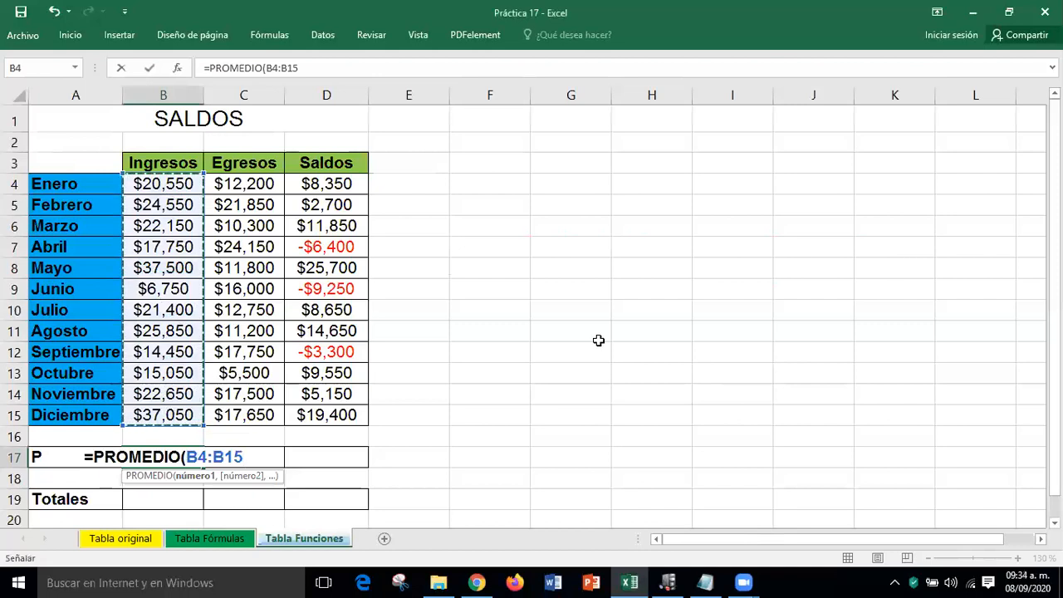
text())
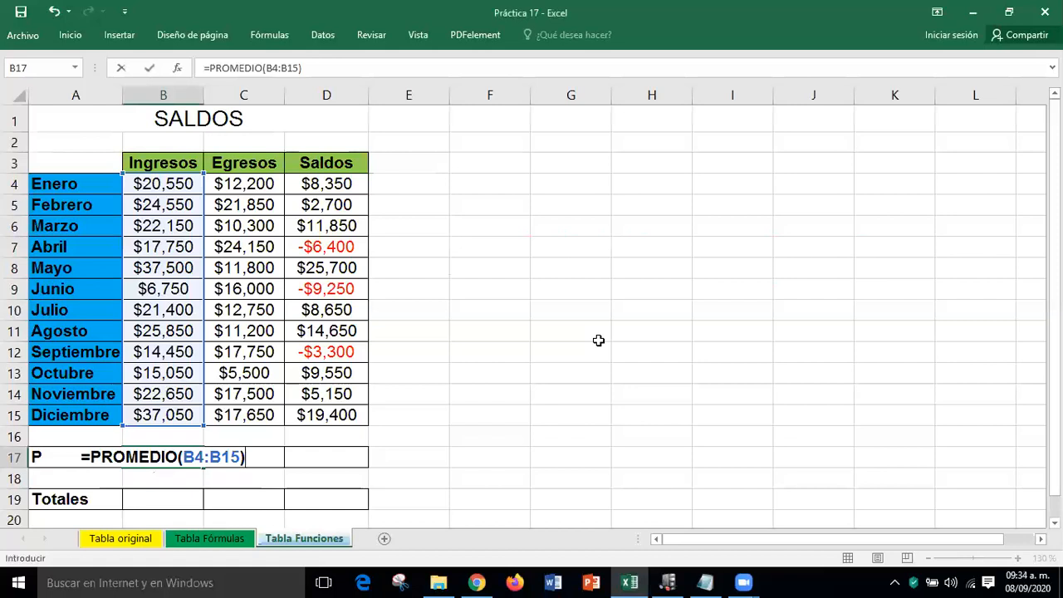
key(Return)
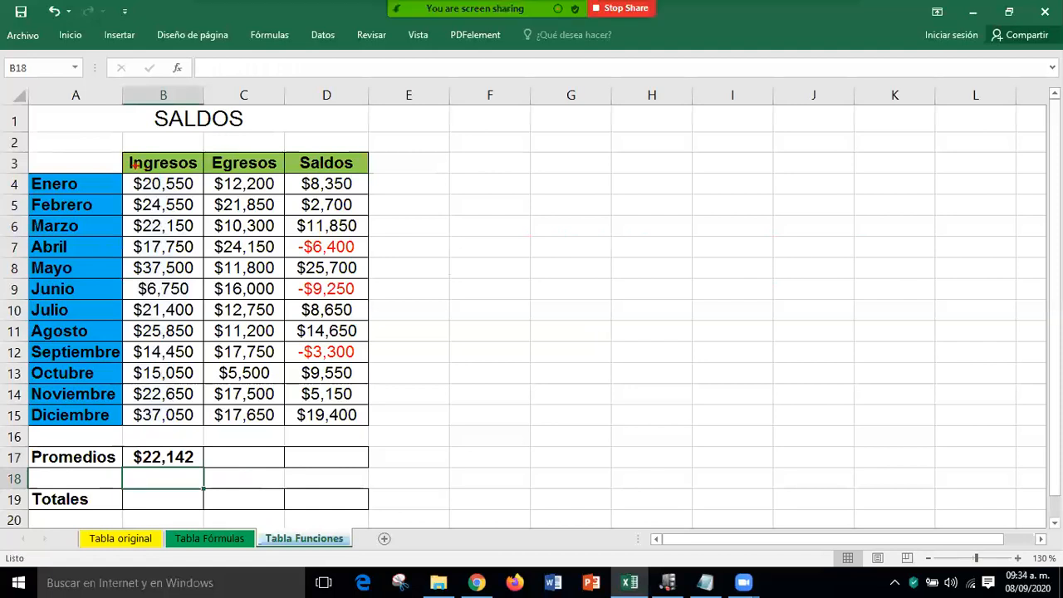
- Frame the Ingresos values from Enero to Diciembre and their average in red, then end the annotation
drag(122, 176, 208, 422)
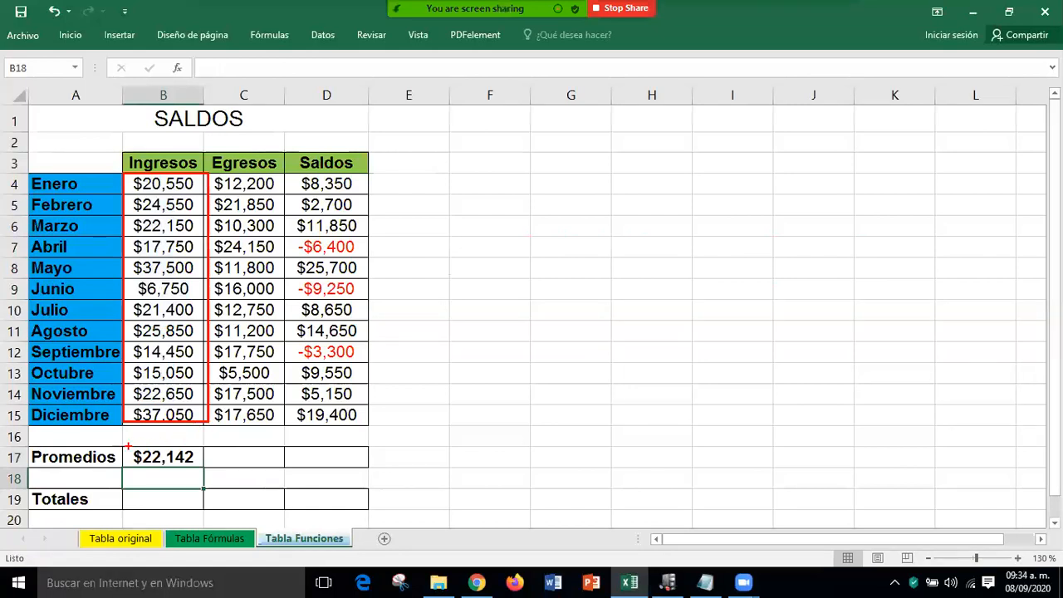
drag(122, 445, 204, 470)
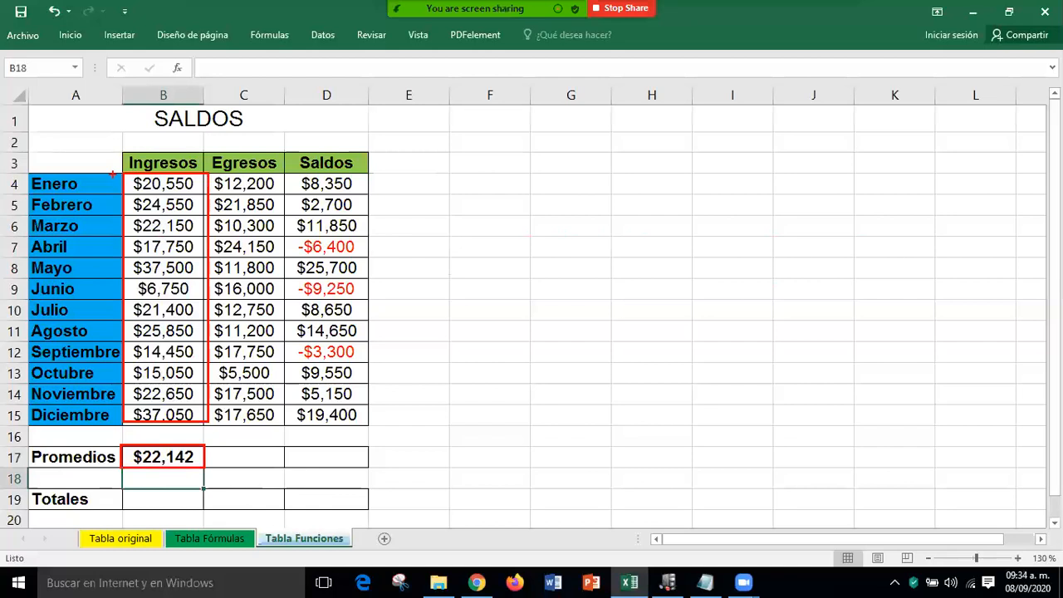
mouse_move(118, 168)
mouse_down()
mouse_move(142, 253)
mouse_move(217, 414)
mouse_move(212, 425)
mouse_up()
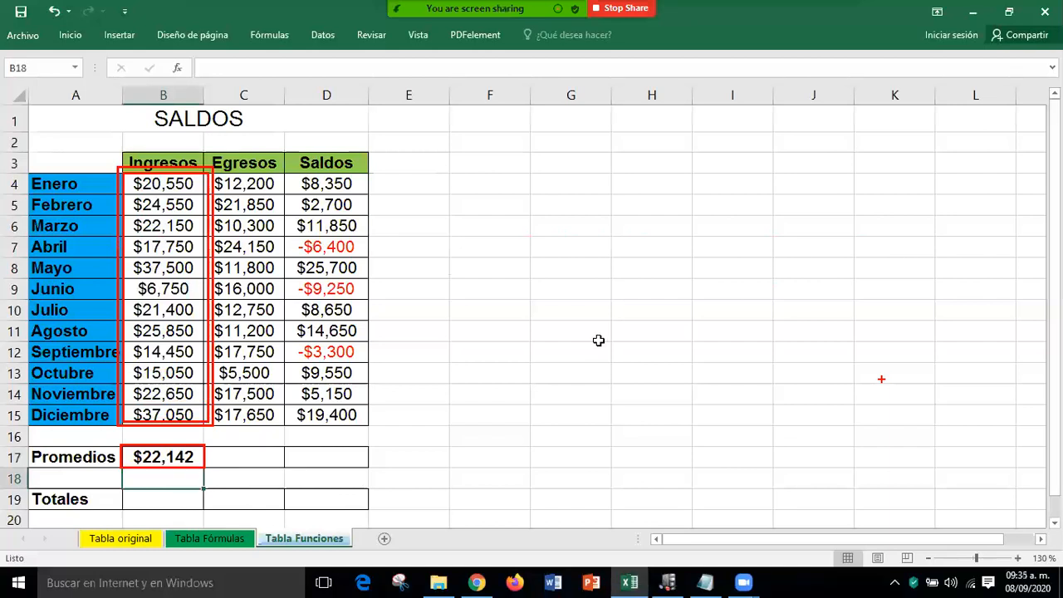
key(alt+s)
- Calculate the average of Egresos in cell C17 with =PROMEDIO(C4:C15)
click(249, 455)
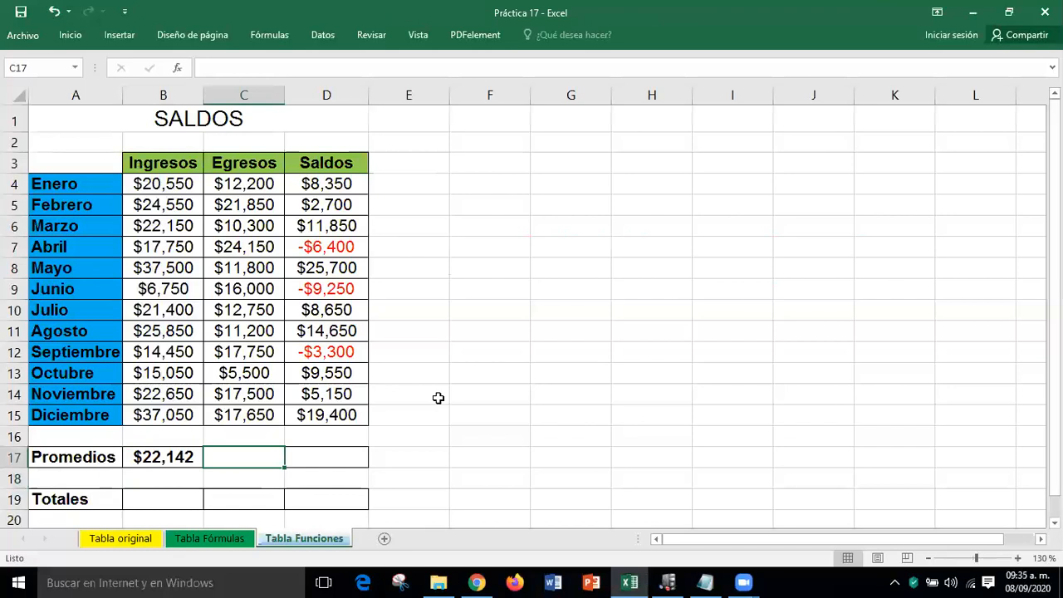
text(=PROMEDIO)
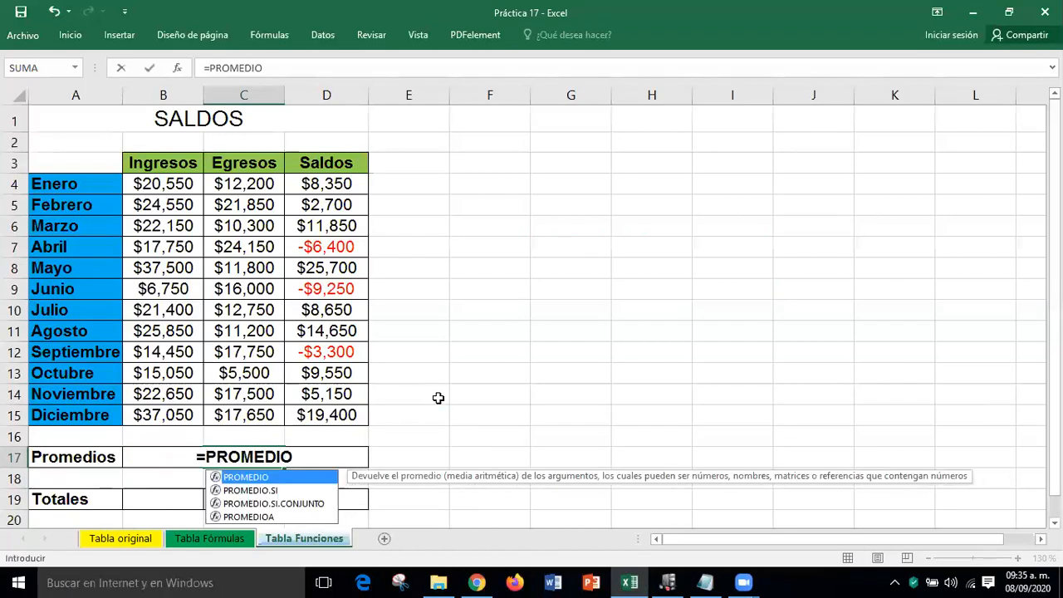
text(()
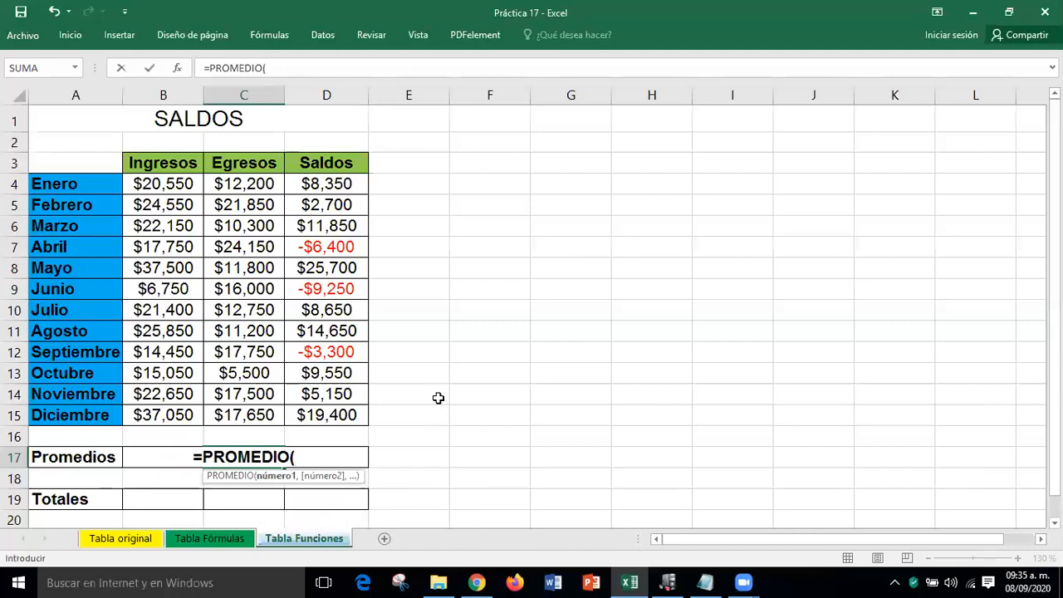
click(253, 184)
drag(240, 320, 237, 412)
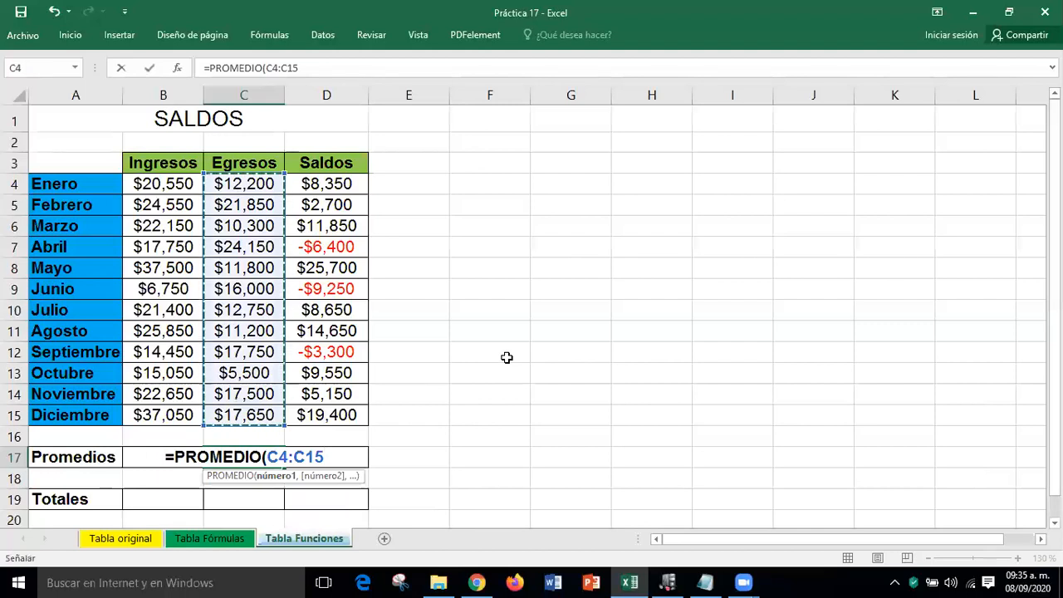
key(Return)
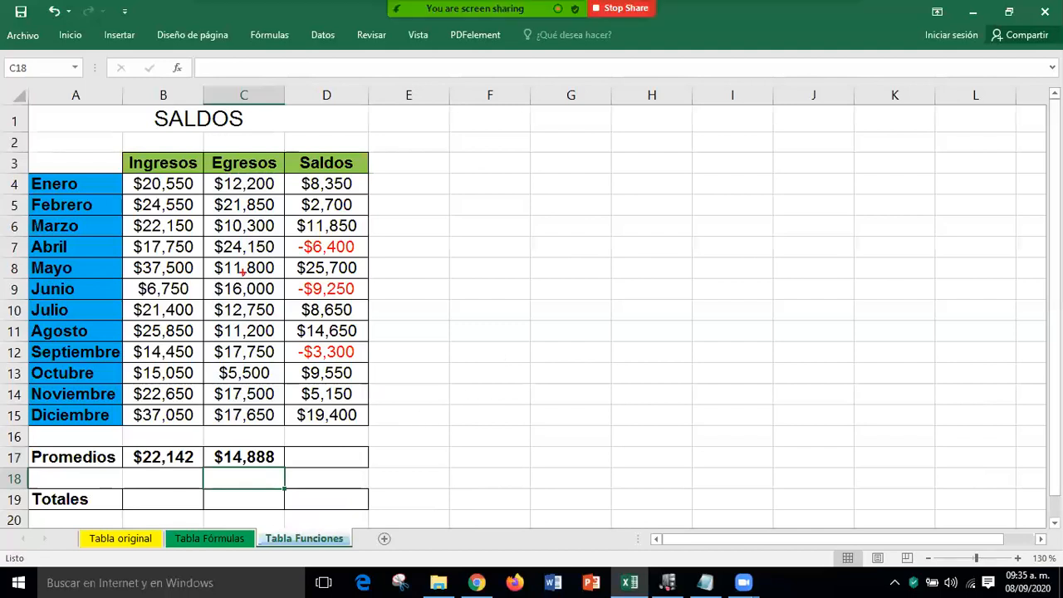
- Frame the monthly Egresos values and their average in red, draw an arrow to the Junio Egresos value, and end the annotation
mouse_move(212, 190)
mouse_down()
mouse_move(291, 433)
mouse_move(288, 425)
mouse_up()
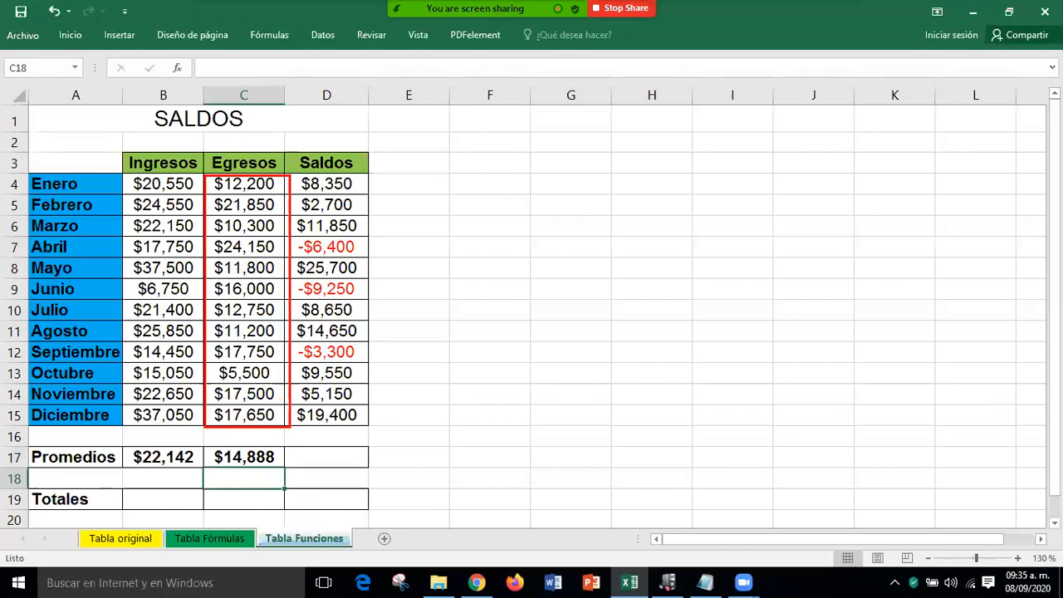
mouse_move(214, 448)
mouse_down()
mouse_move(224, 468)
mouse_move(286, 471)
mouse_up()
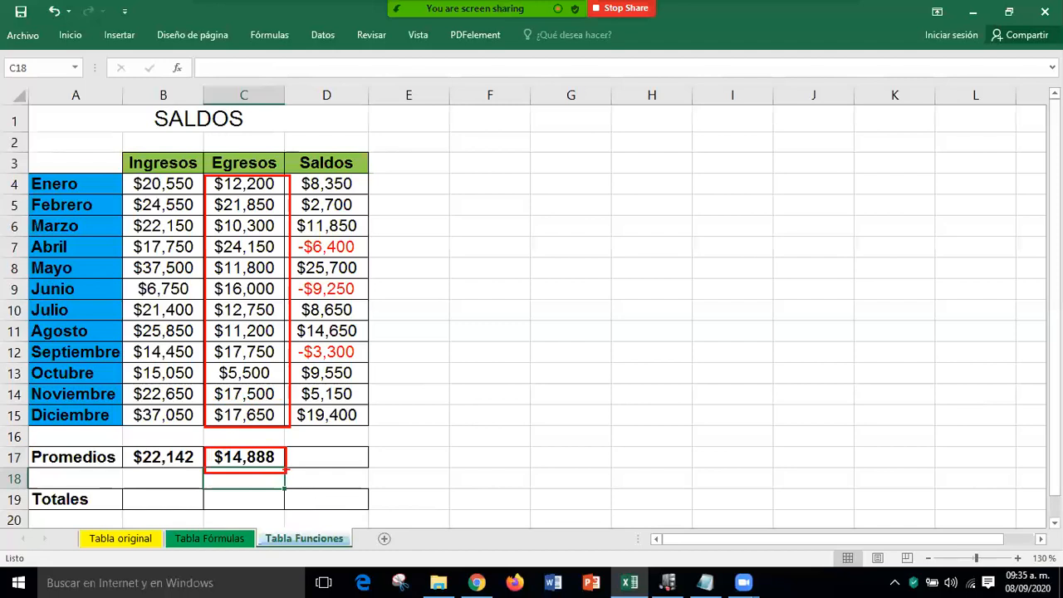
drag(267, 289, 342, 249)
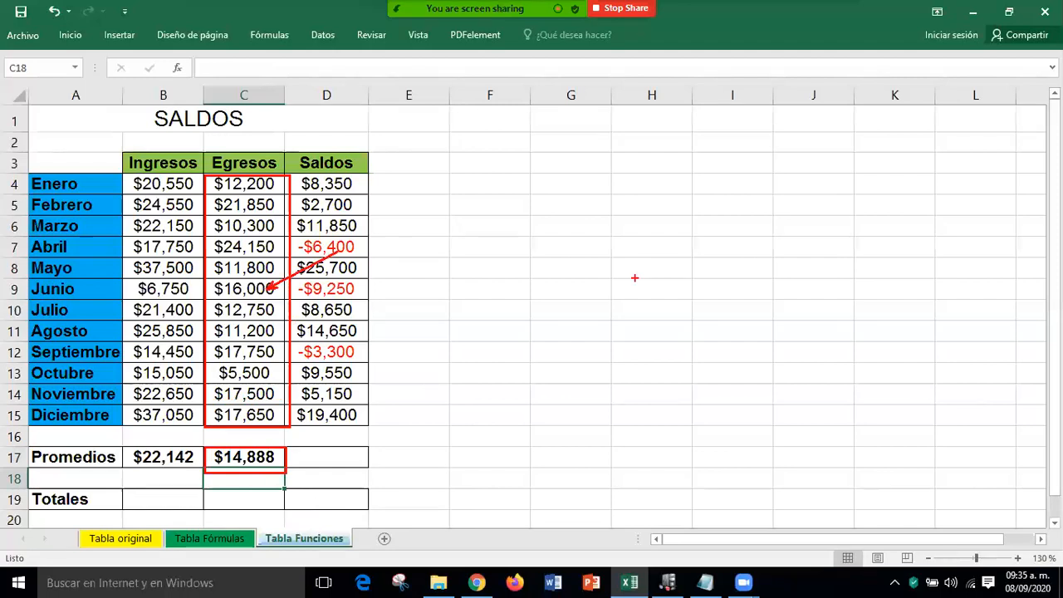
key(Escape)
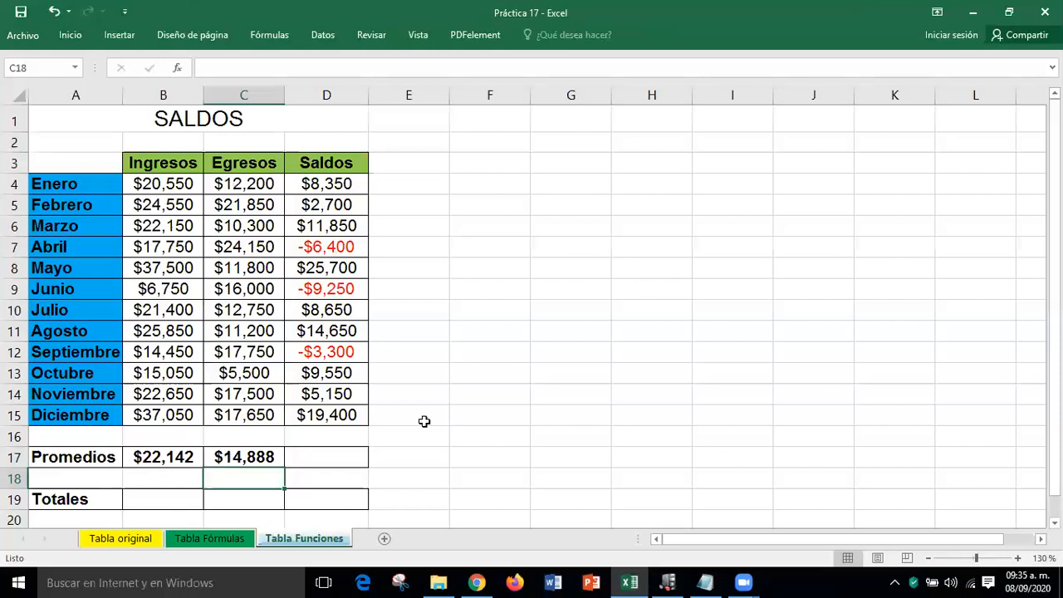
- Calculate the average of Saldos in cell D17 with =PROMEDIO(D4:D15)
click(346, 457)
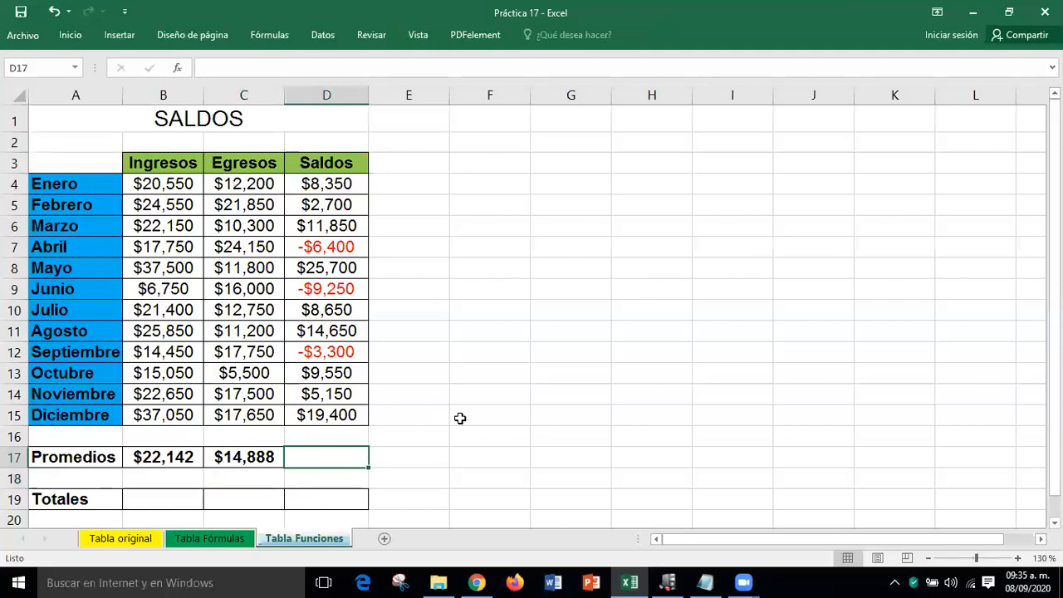
text(=)
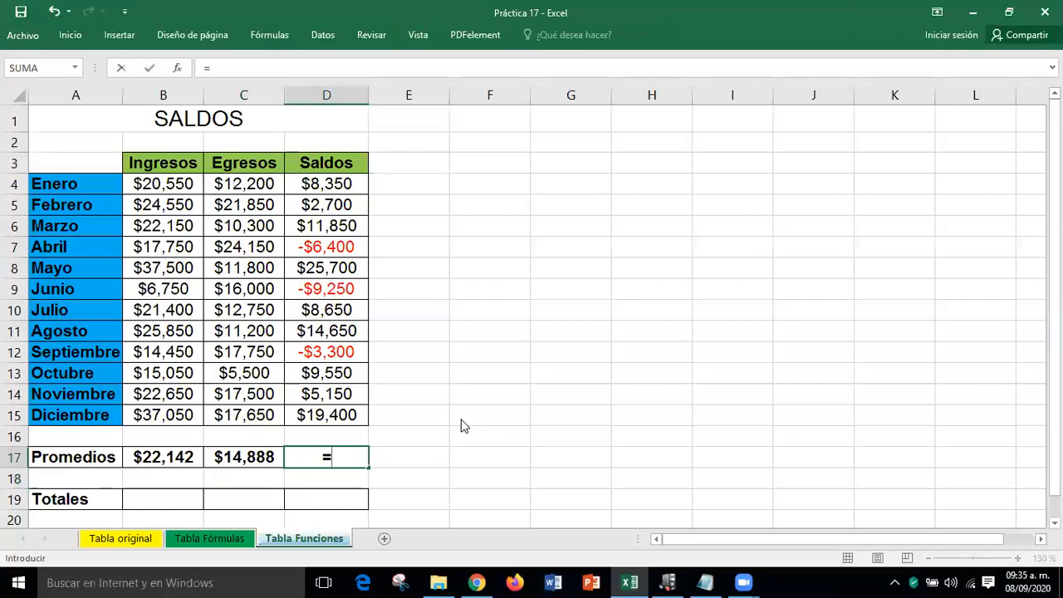
text(PROMEDIO)
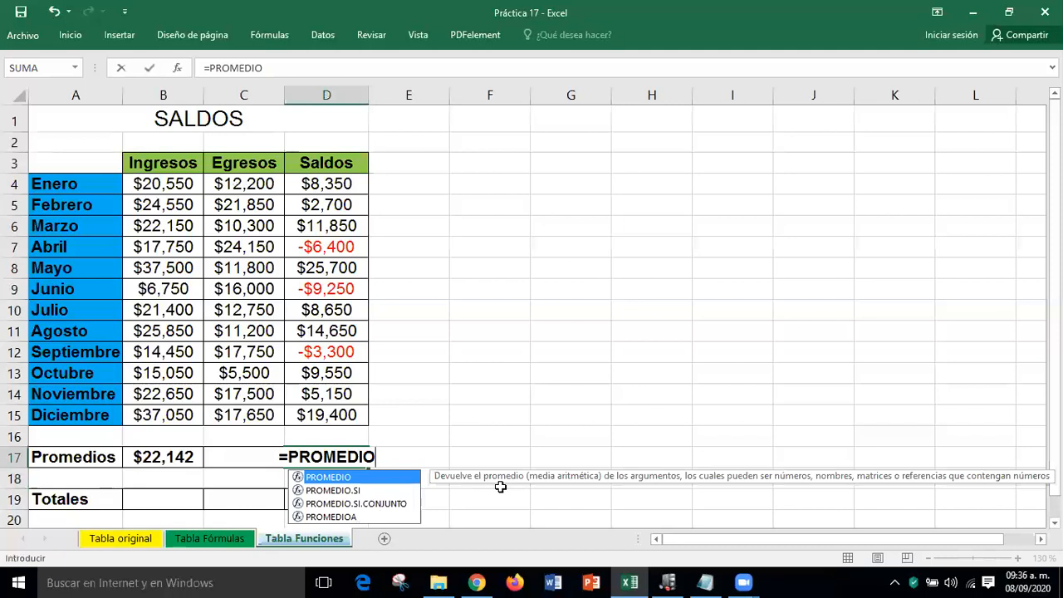
key(Escape)
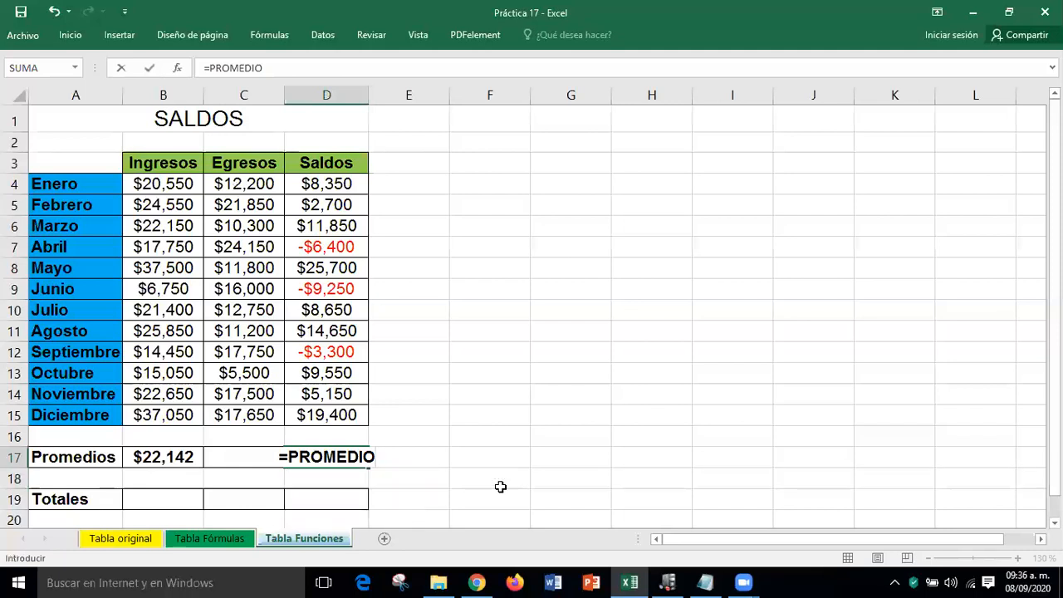
text(()
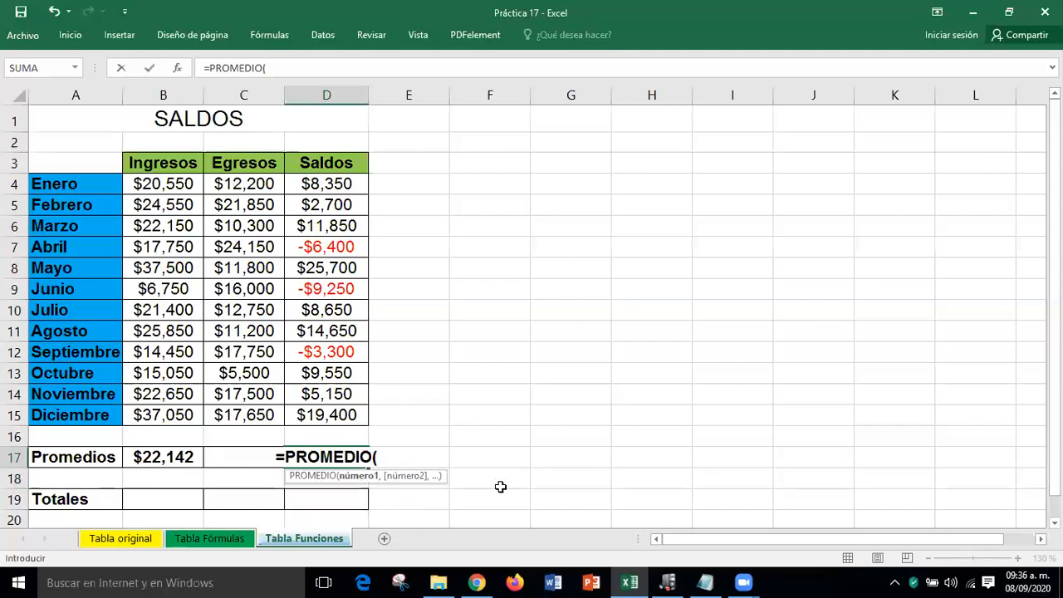
drag(330, 183, 319, 416)
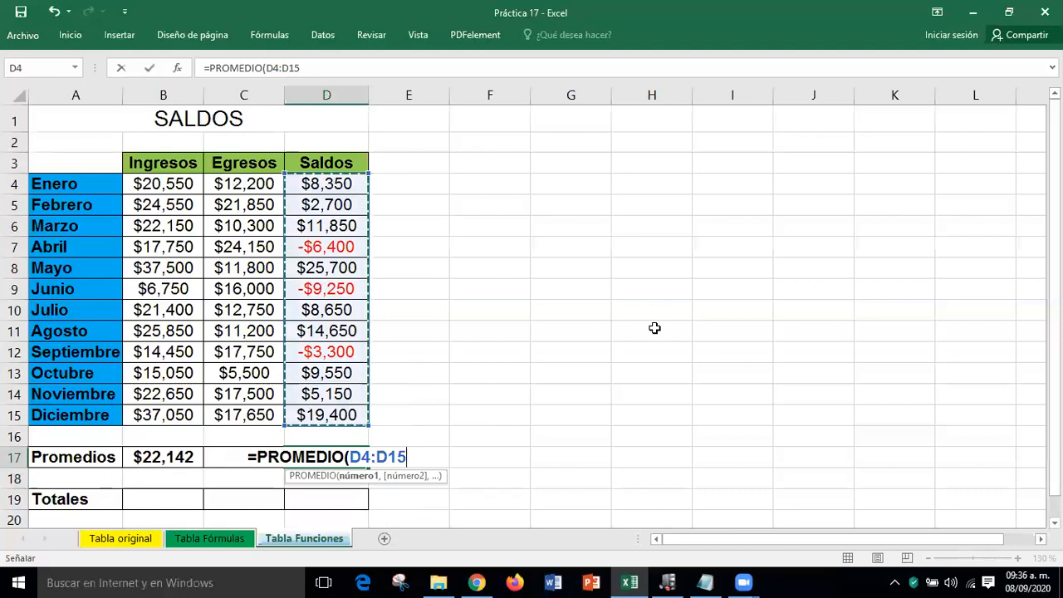
text())
key(Return)
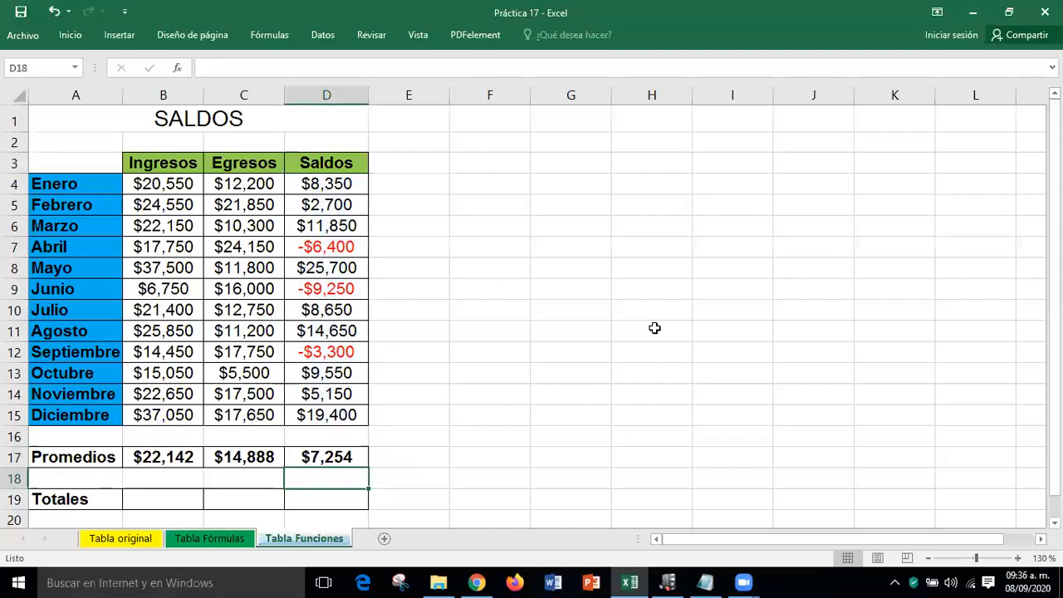
- Frame the Saldos values from Enero to Diciembre in red, draw an arrow to the Marzo balance, and end the annotation
mouse_move(285, 169)
mouse_down()
mouse_move(340, 380)
mouse_move(372, 423)
mouse_up()
drag(431, 207, 353, 225)
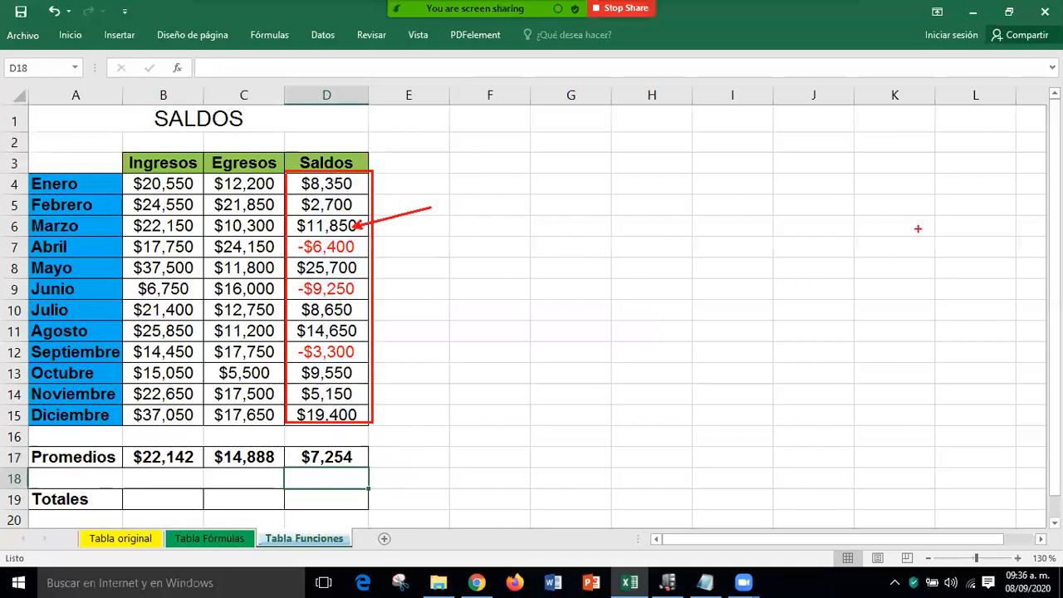
click(673, 431)
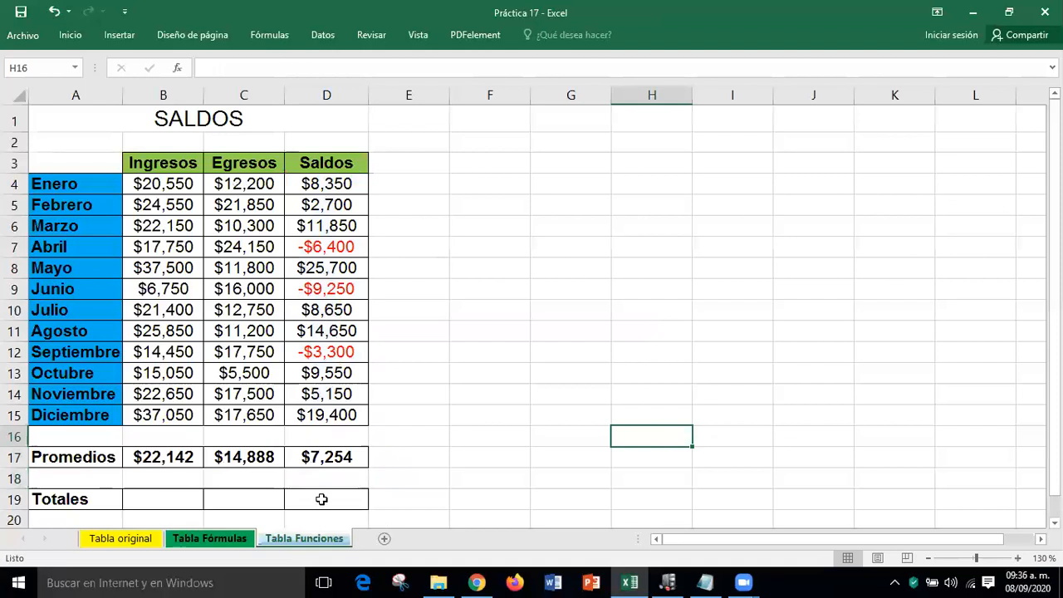
- Select the Totales row, frame the Promedios row and the monthly Ingresos, Egresos and Saldos values in red, and end the annotation
click(14, 498)
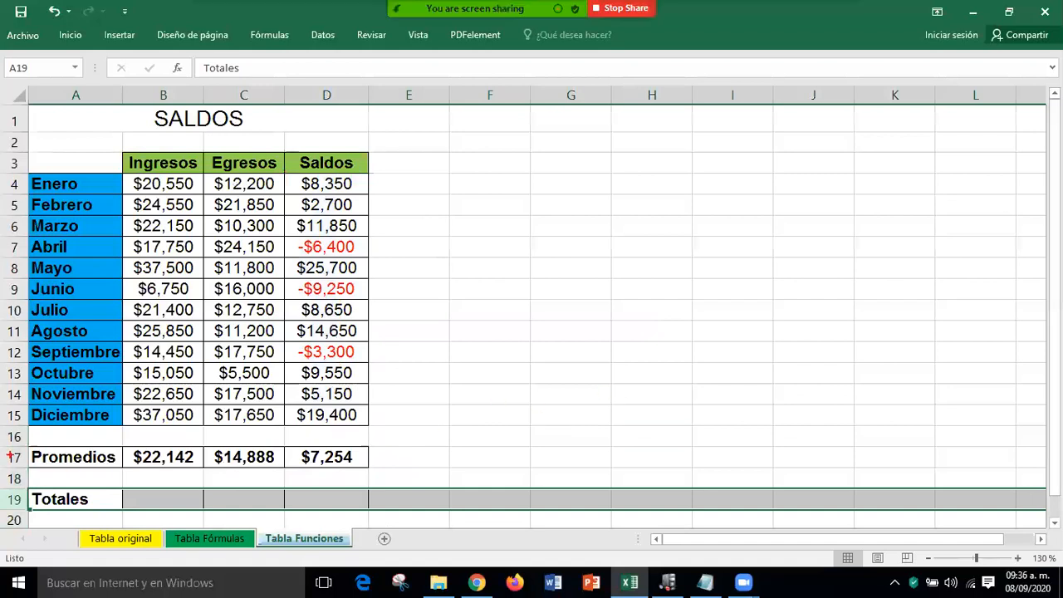
mouse_move(28, 447)
mouse_down()
mouse_move(285, 483)
mouse_move(363, 466)
mouse_up()
mouse_move(125, 173)
mouse_down()
mouse_move(194, 195)
mouse_move(202, 426)
mouse_up()
mouse_move(203, 174)
mouse_down()
mouse_move(279, 362)
mouse_move(286, 436)
mouse_move(288, 425)
mouse_up()
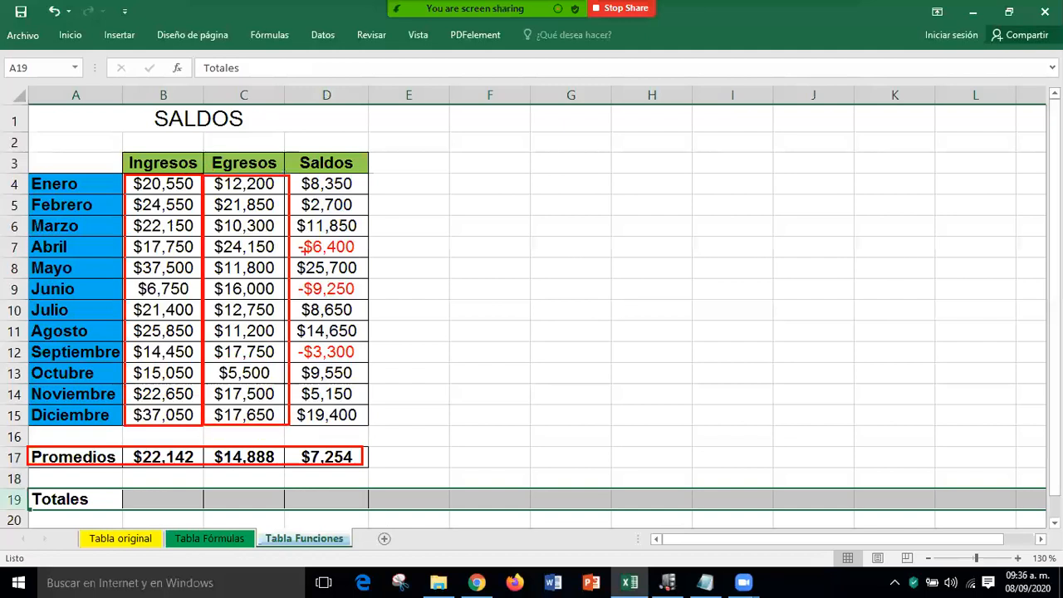
mouse_move(287, 172)
mouse_down()
mouse_move(373, 356)
mouse_move(367, 426)
mouse_up()
click(665, 342)
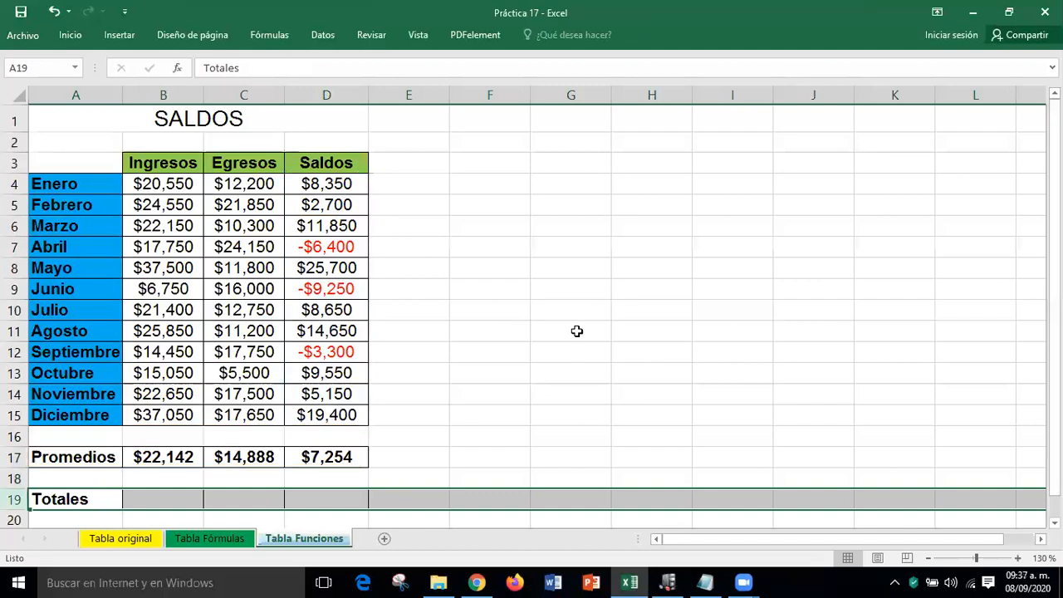
- Total Ingresos in cell B19 with =SUMA(B4:B15) and frame the monthly Ingresos values and their total in red
click(179, 503)
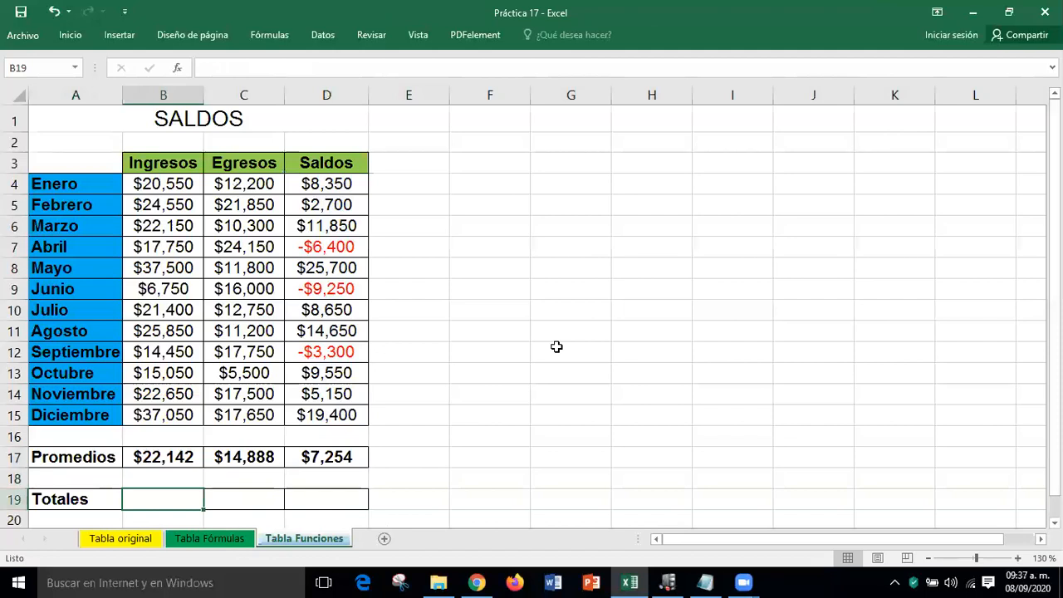
text(=)
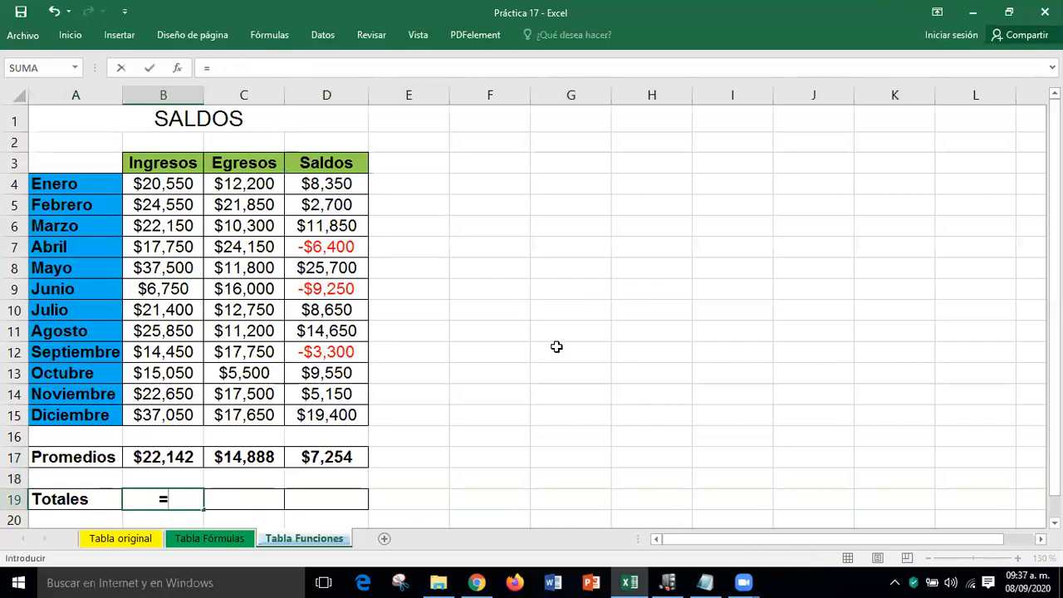
text(SUMA)
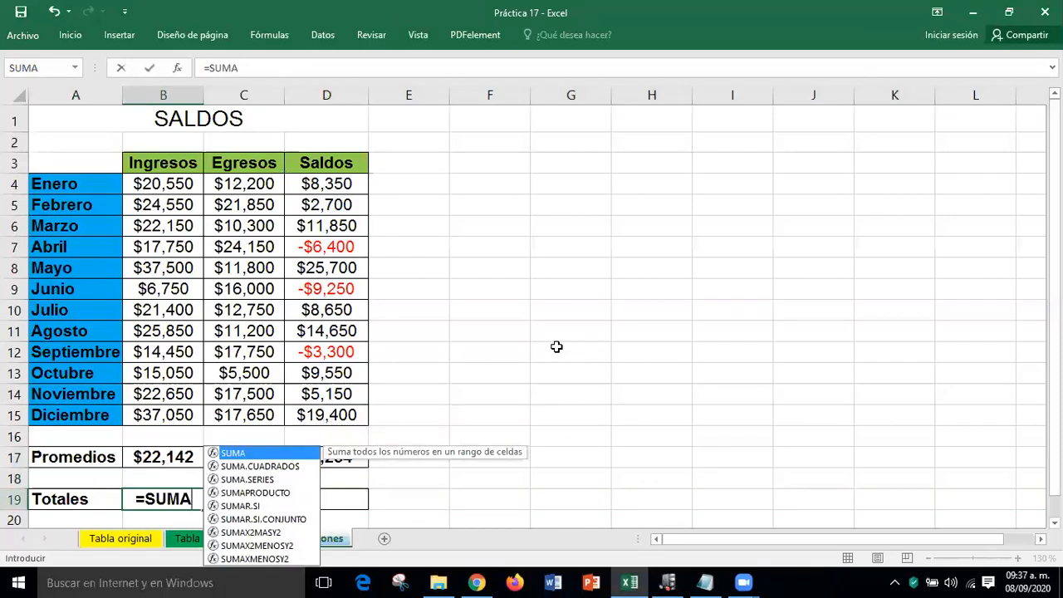
text(()
drag(147, 184, 169, 411)
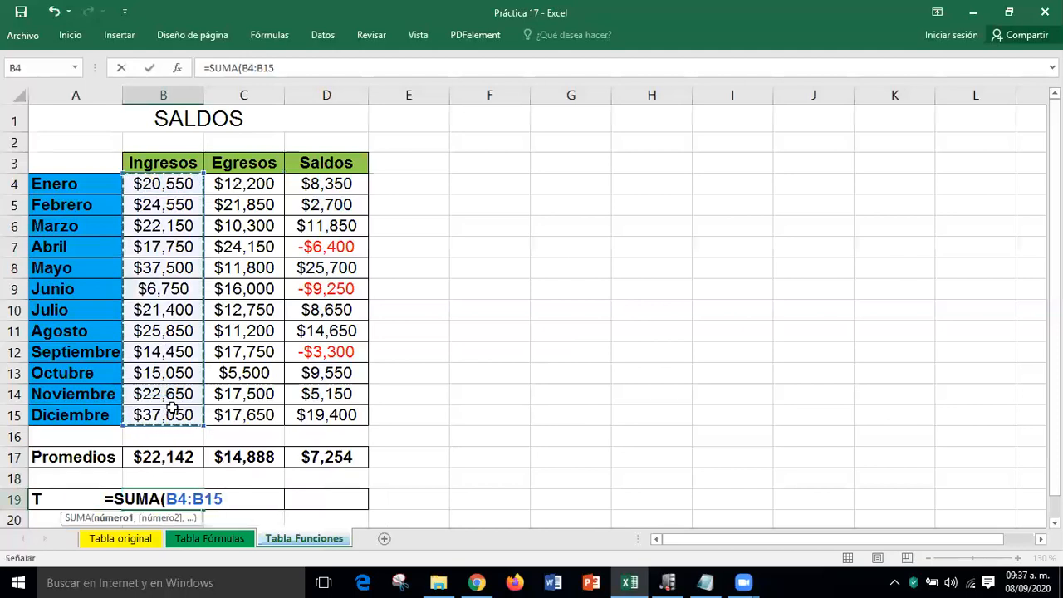
text())
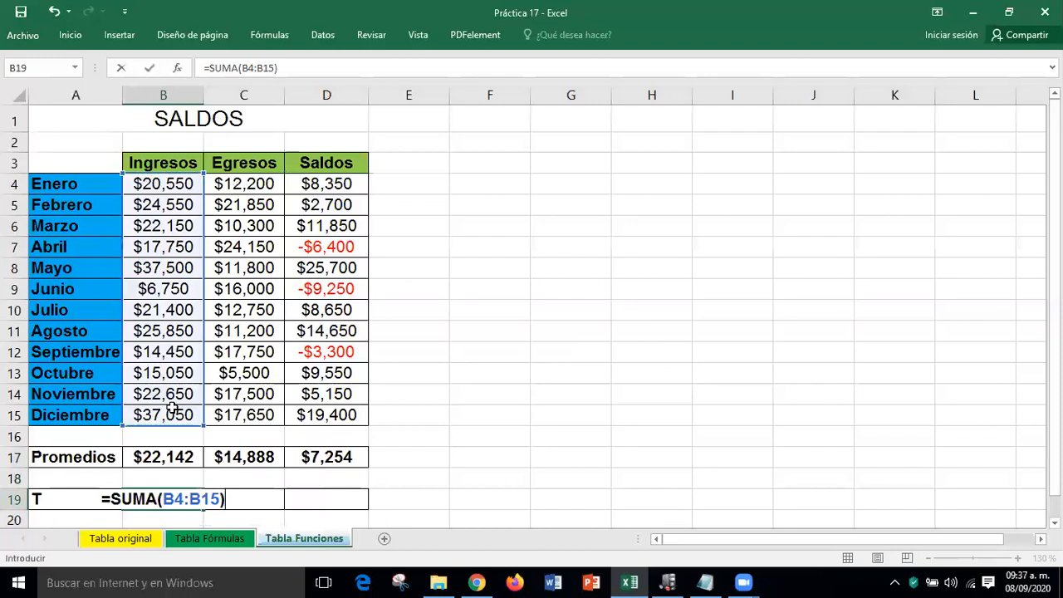
key(Return)
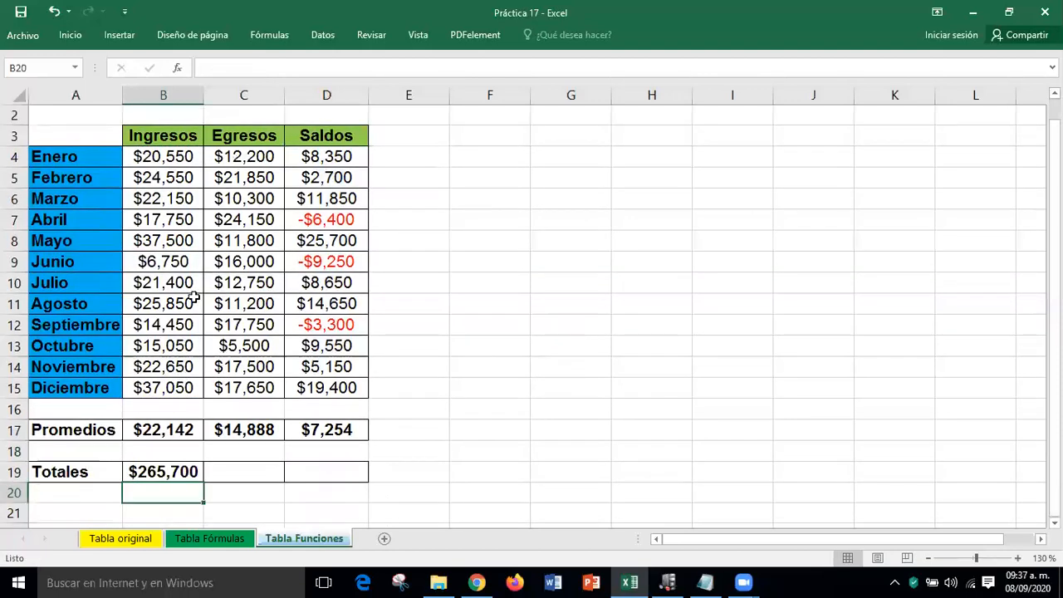
mouse_move(123, 147)
mouse_down()
mouse_move(183, 273)
mouse_move(199, 417)
mouse_move(211, 395)
mouse_up()
mouse_move(123, 462)
mouse_down()
mouse_move(147, 485)
mouse_move(203, 482)
mouse_up()
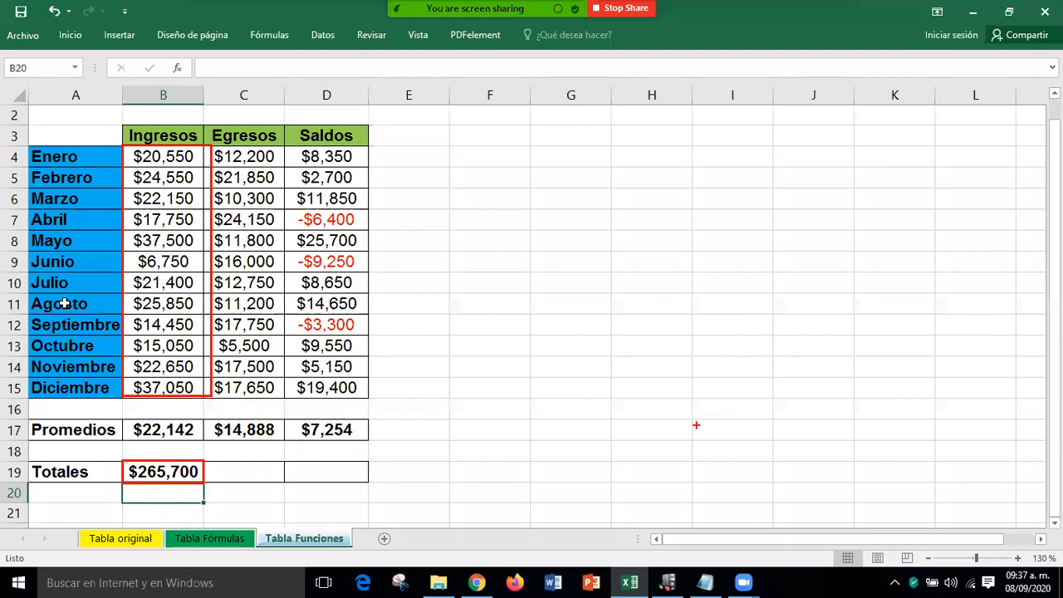
- Calculate the total of Egresos in cell C19 with =SUMA(C4:C15)
click(254, 468)
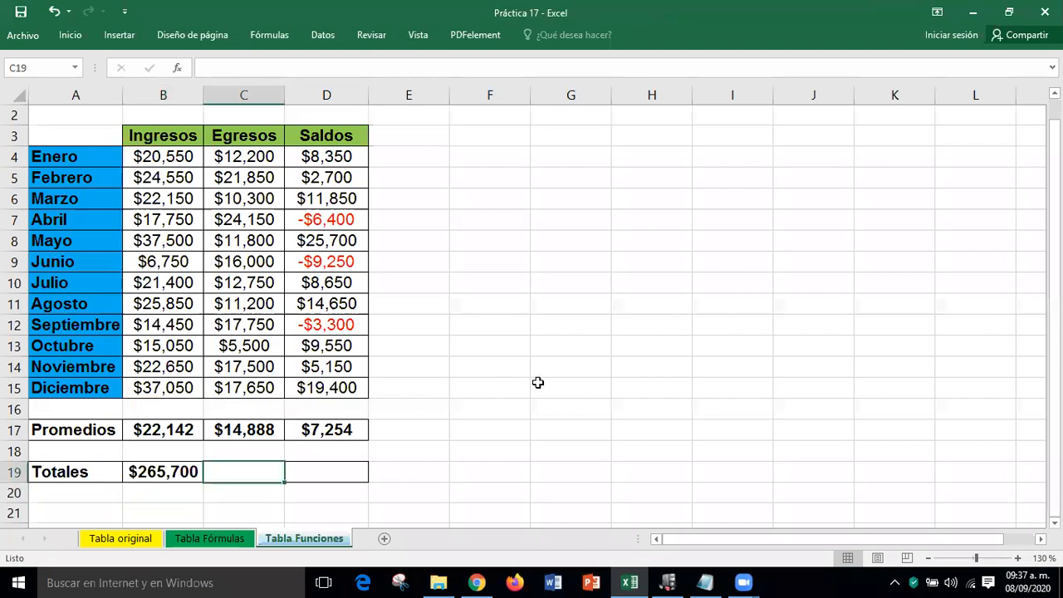
text(=)
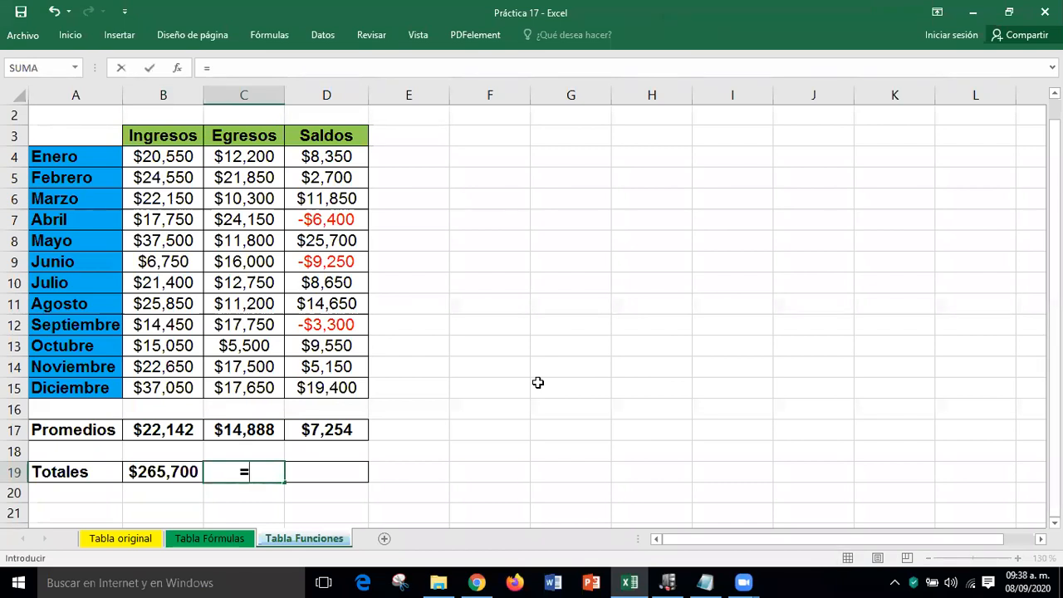
text(SUMA)
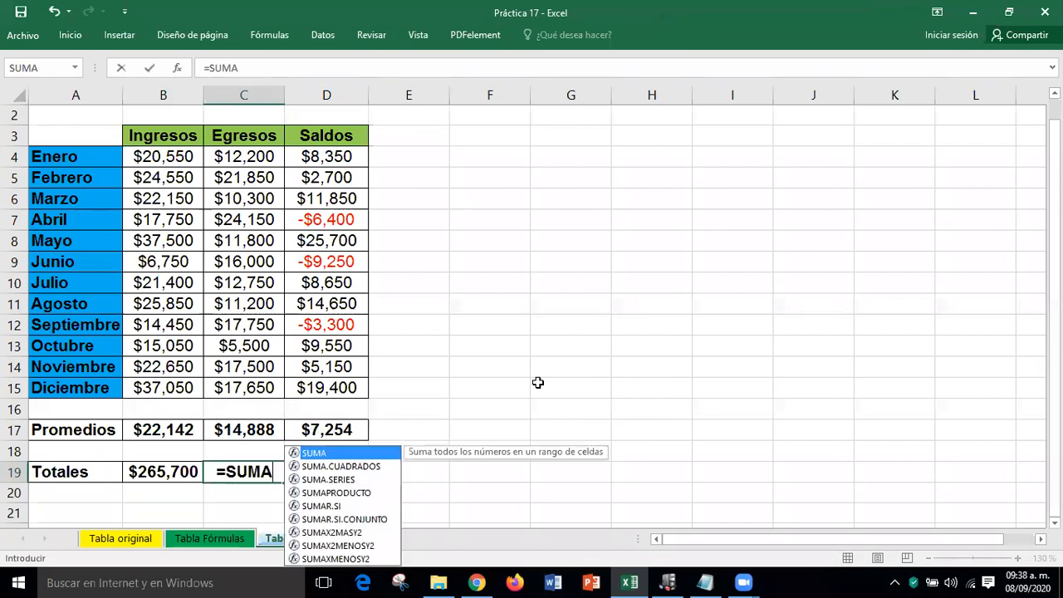
text(()
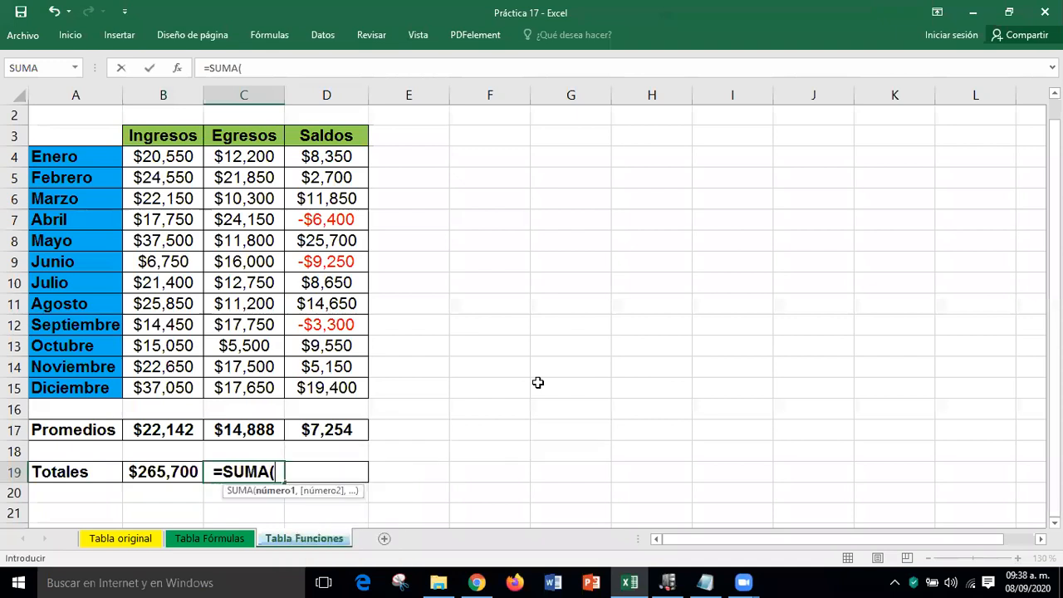
drag(242, 156, 241, 389)
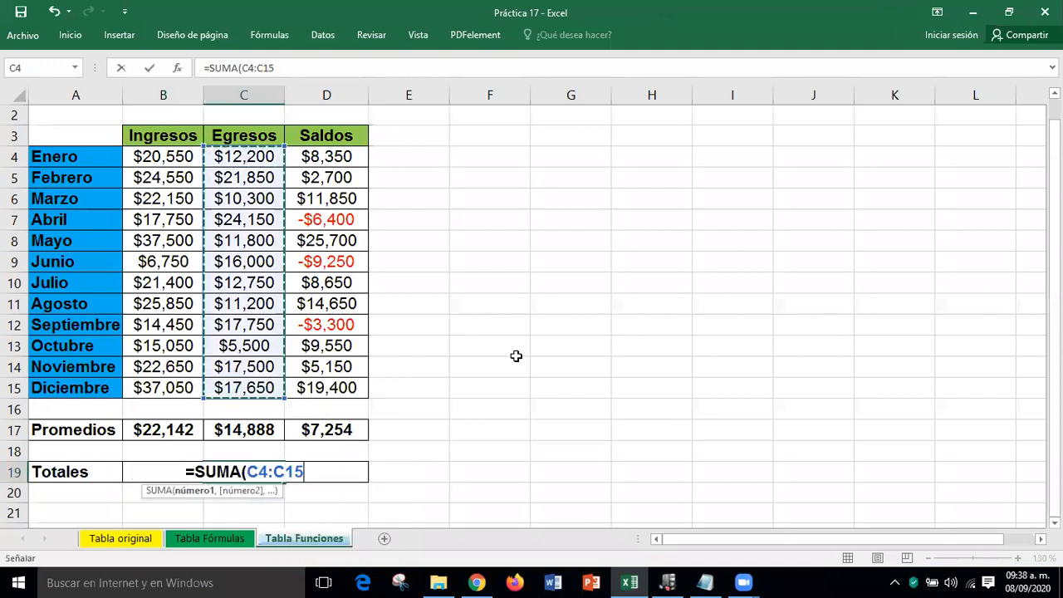
text())
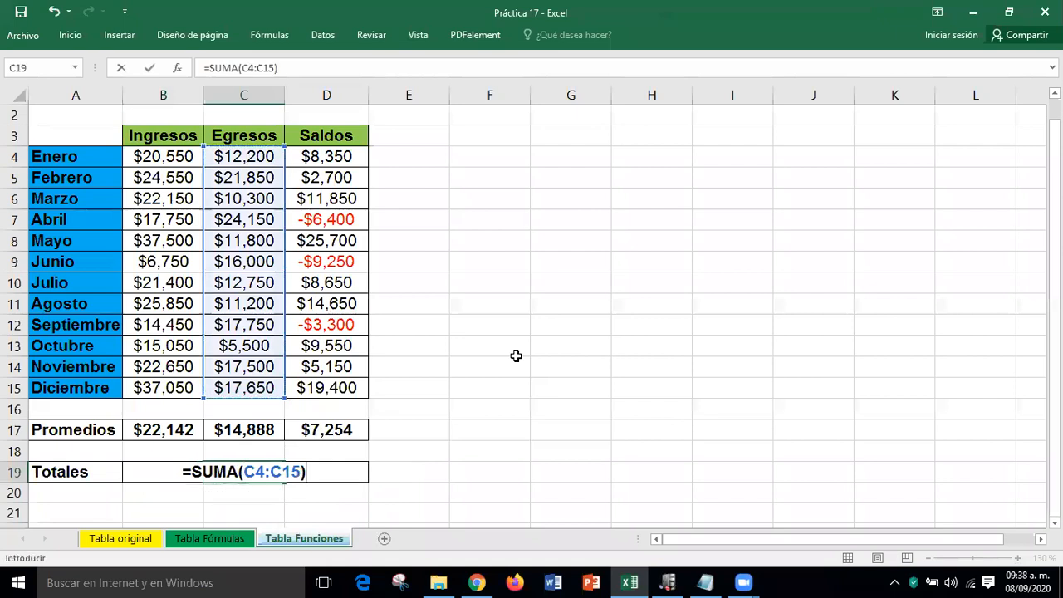
key(Return)
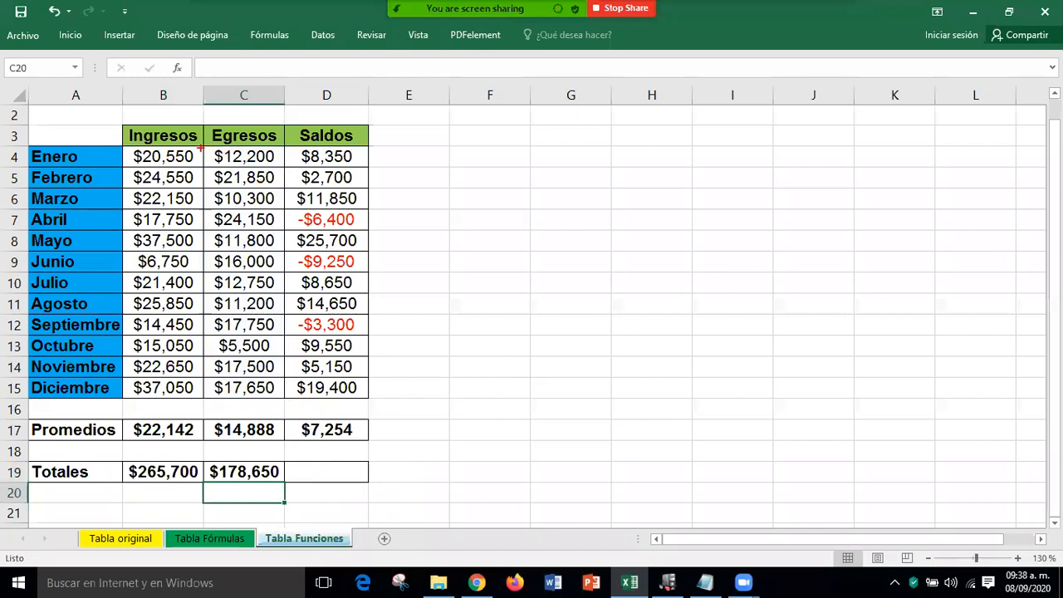
- Frame the monthly Egresos values and their total in red, end the annotation, and select the Saldos total cell D19
mouse_move(201, 146)
mouse_down()
mouse_move(284, 346)
mouse_move(283, 401)
mouse_up()
mouse_move(204, 463)
mouse_down()
mouse_move(218, 480)
mouse_move(294, 482)
mouse_move(281, 482)
mouse_up()
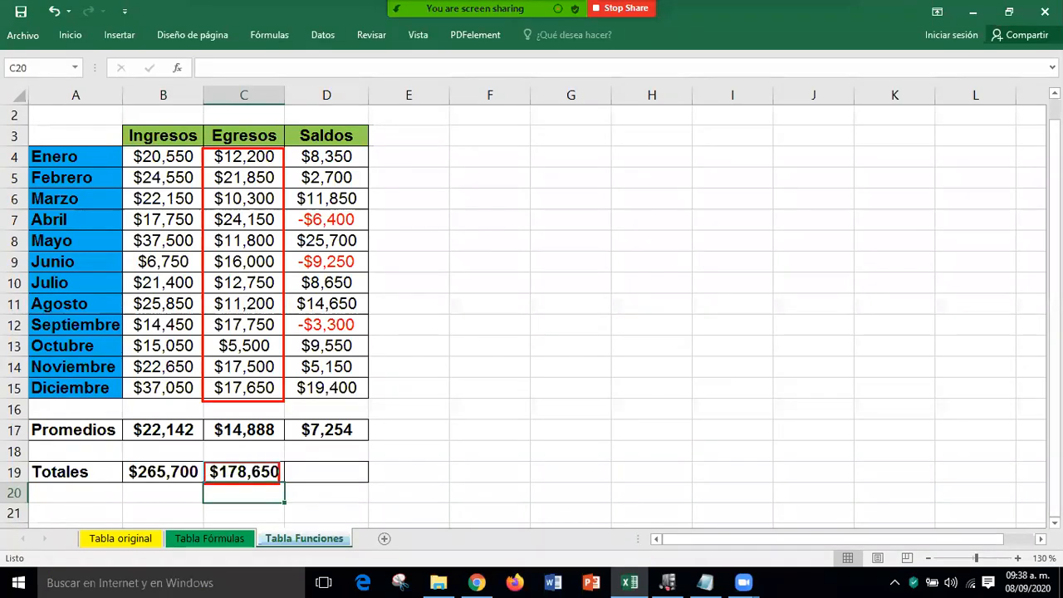
click(327, 474)
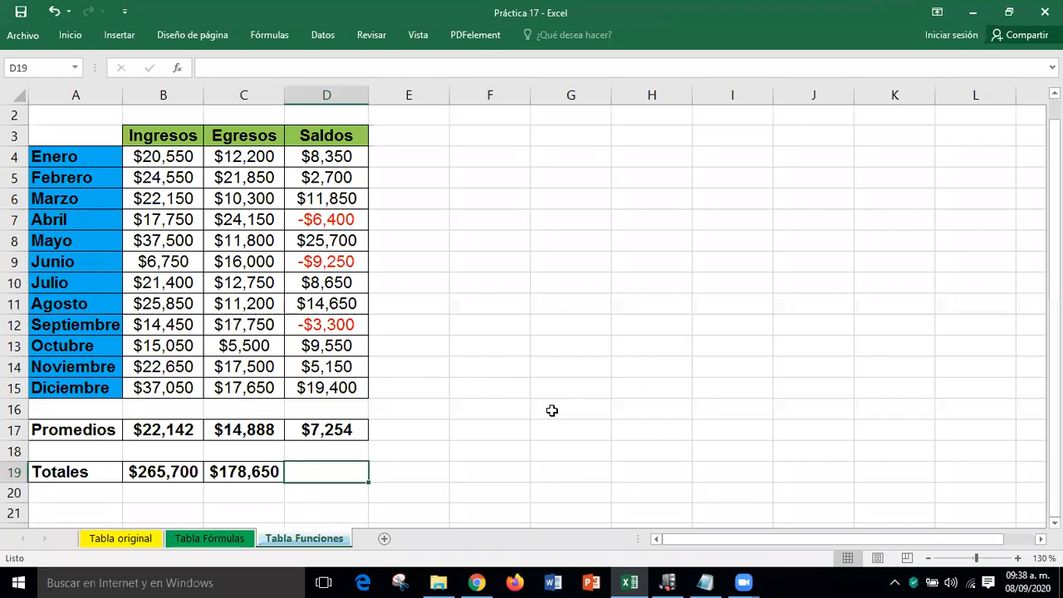
text(0)
key(Left)
key(Left)
key(Left)
key(BackSpace)
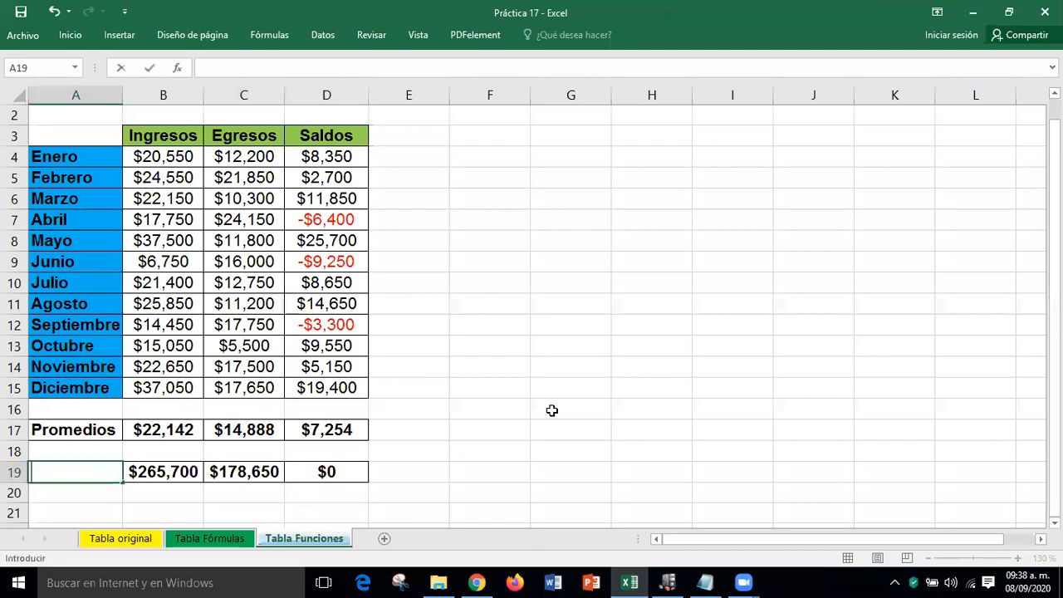
- Clear cell D19 and total the monthly Saldos in it with =SUMA(D4:D15)
click(312, 475)
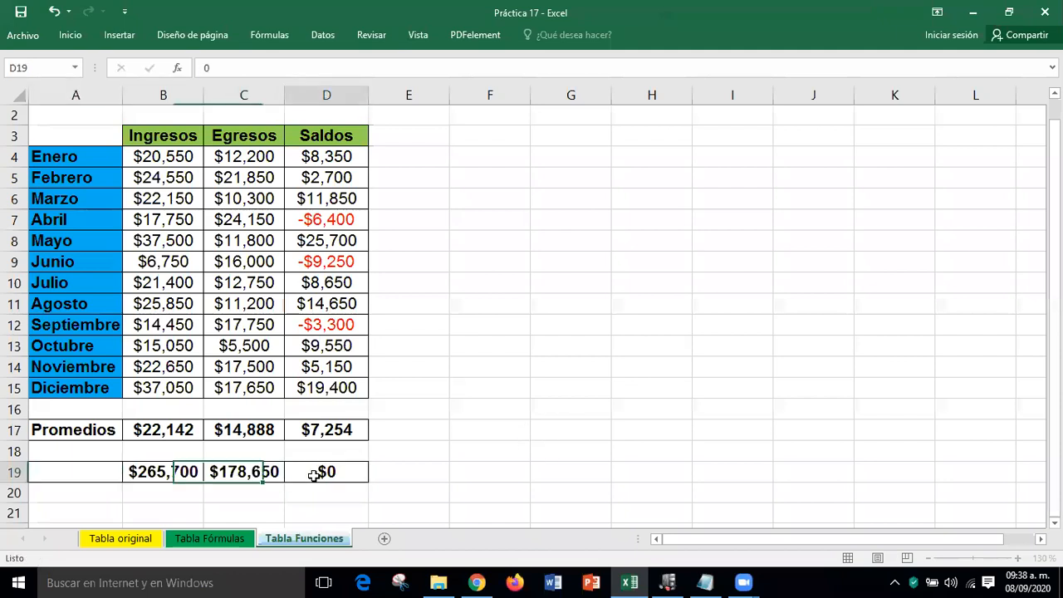
key(Delete)
text(=SUMA)
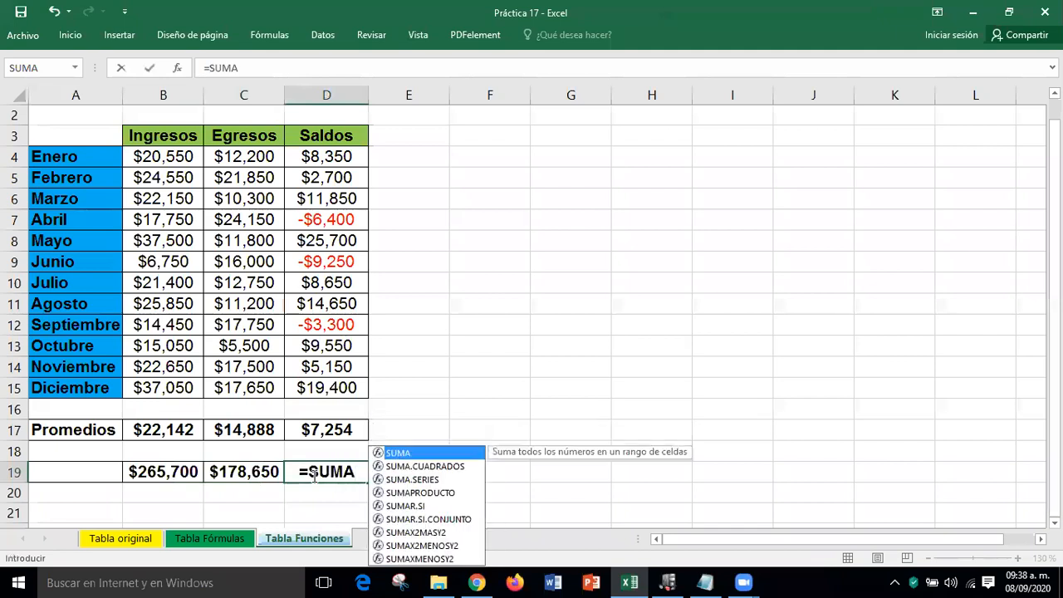
text(()
drag(348, 156, 341, 397)
text())
key(Return)
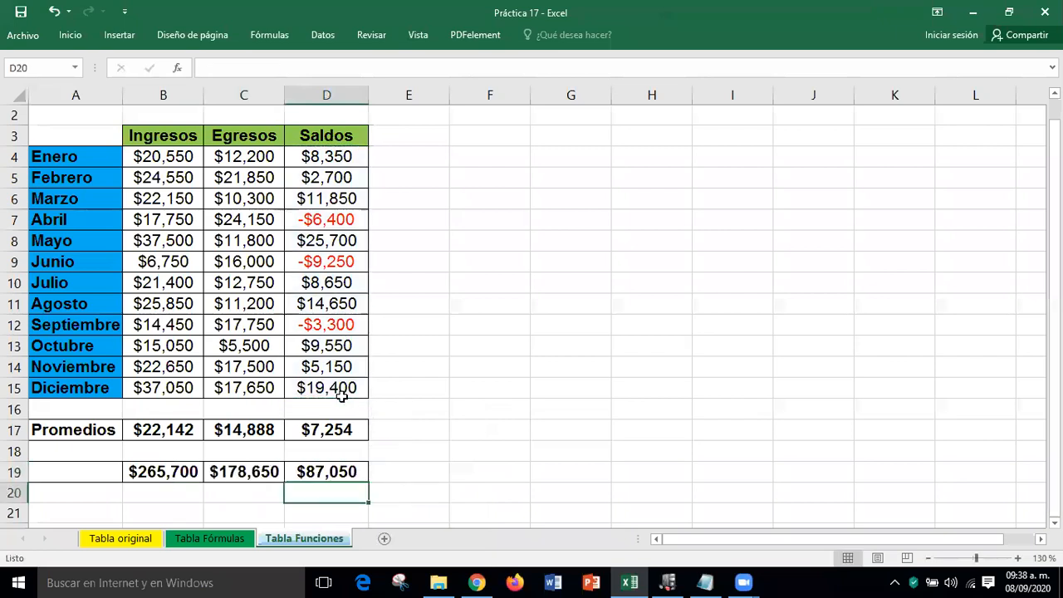
- Compare the averages and totals with those on the Tabla Fórmulas sheet
click(232, 539)
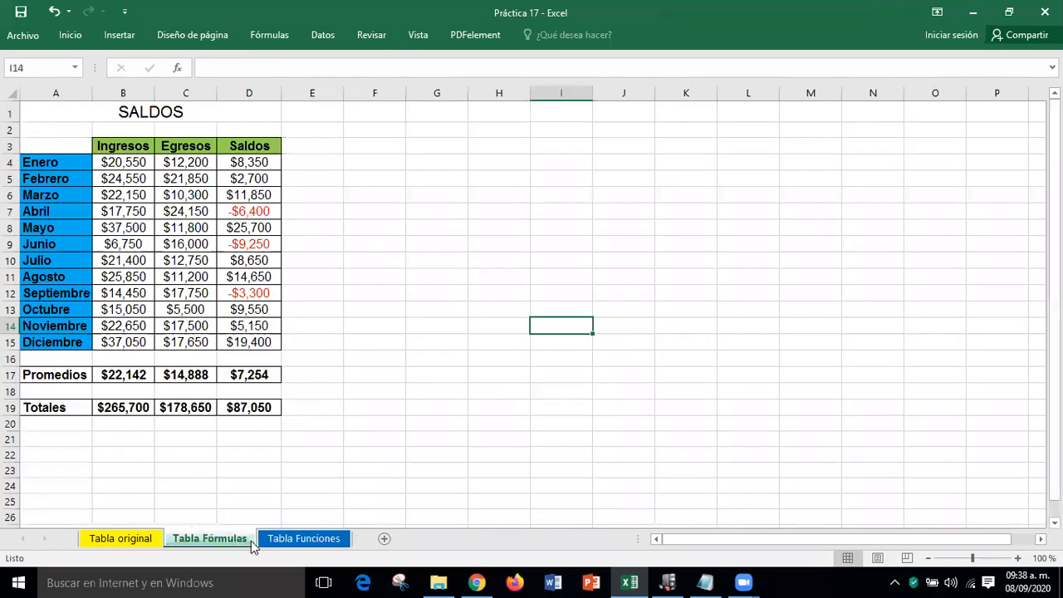
click(288, 546)
click(473, 451)
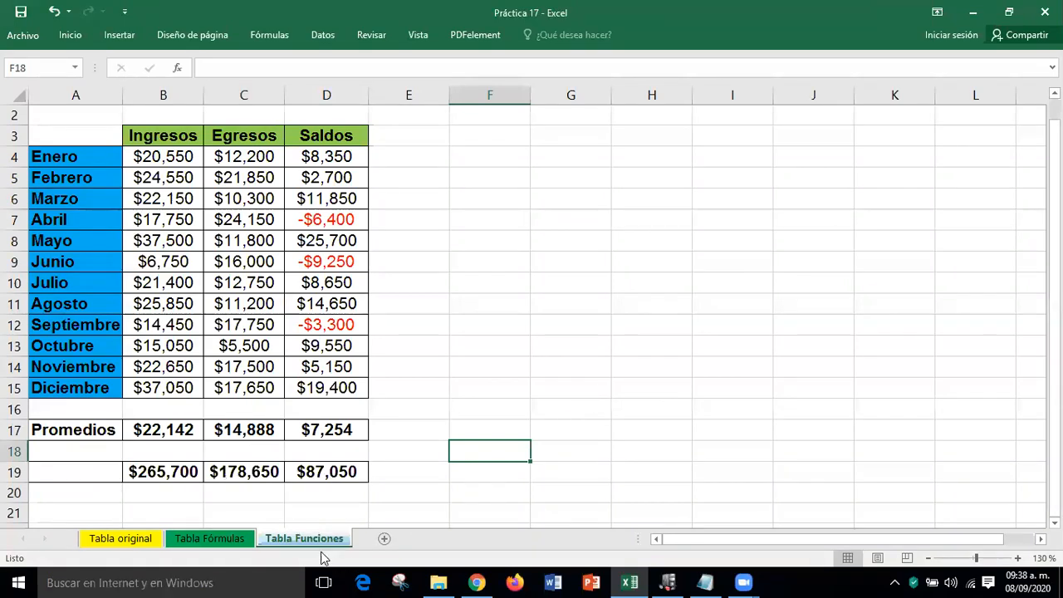
click(222, 540)
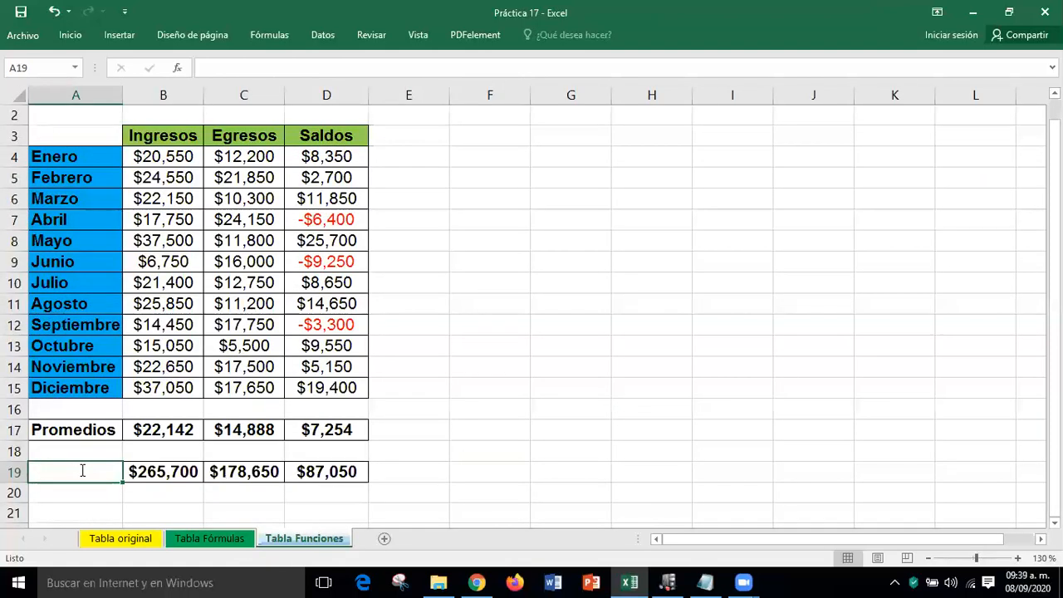
- Enter the row label Totales in cell A19 of the Tabla Funciones sheet
text(Tota)
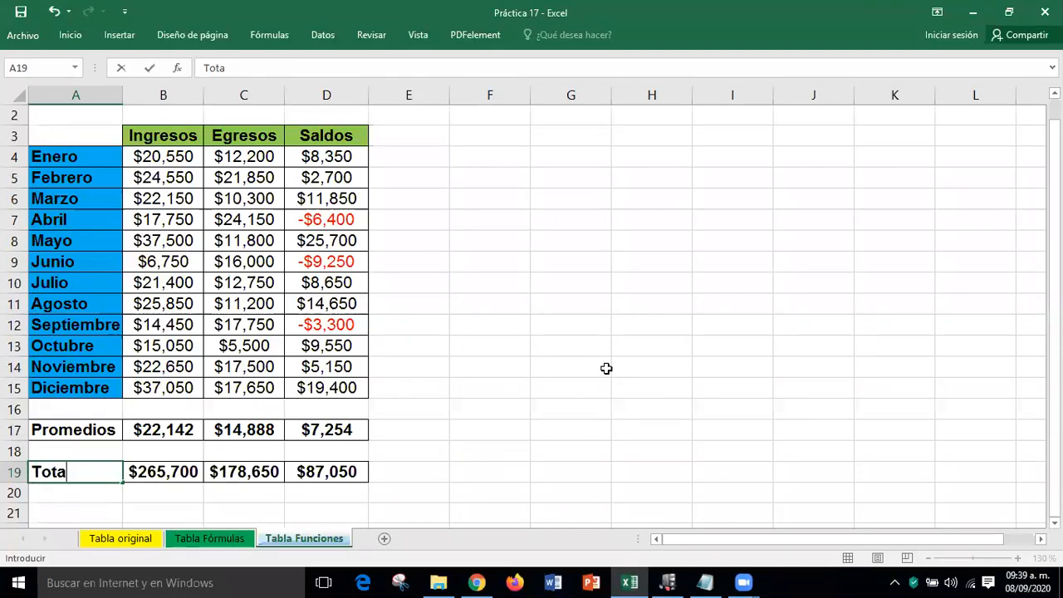
text(les)
click(606, 368)
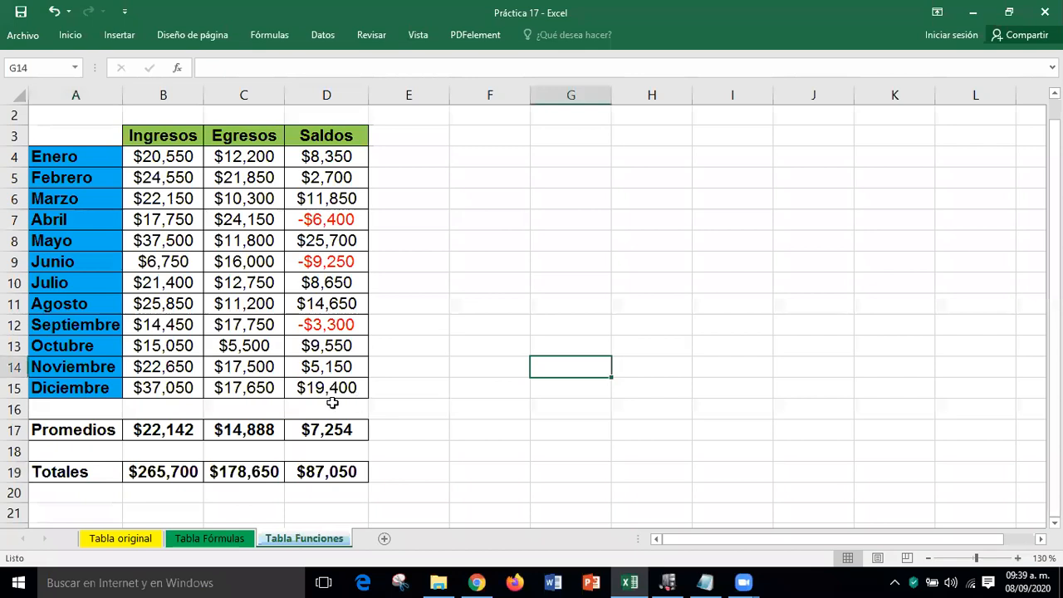
- Review the Ingresos average formula in B17, its source range B4:B15, and the Ingresos total formula in B19
click(157, 432)
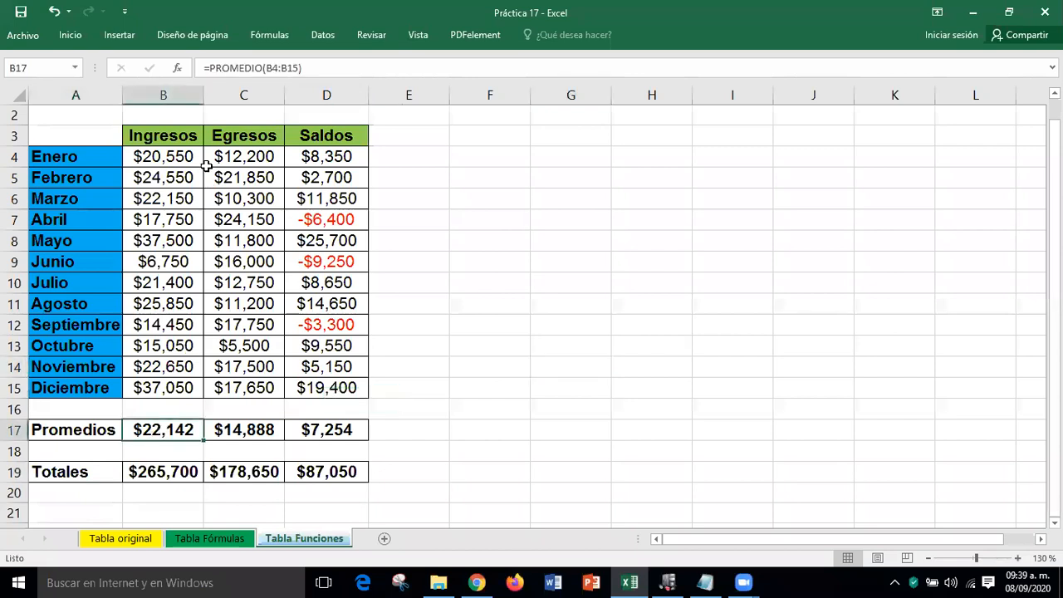
drag(175, 156, 164, 388)
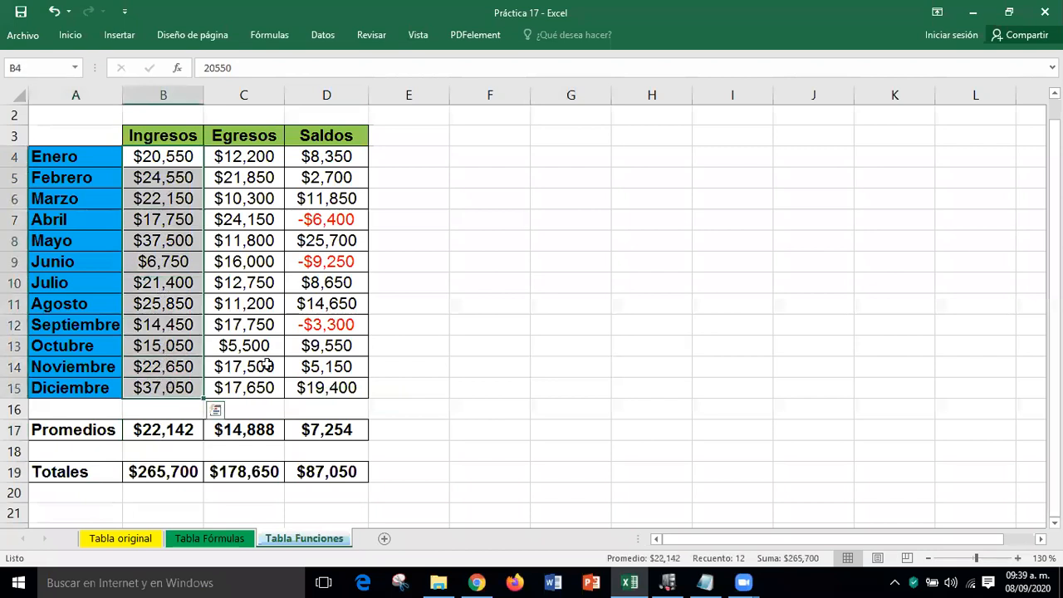
click(169, 426)
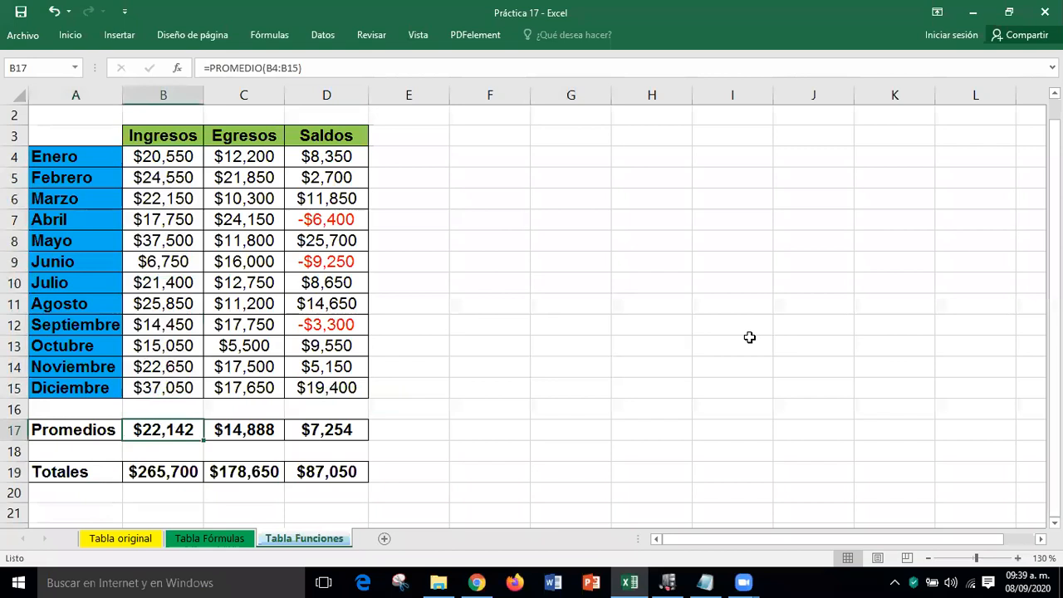
click(158, 472)
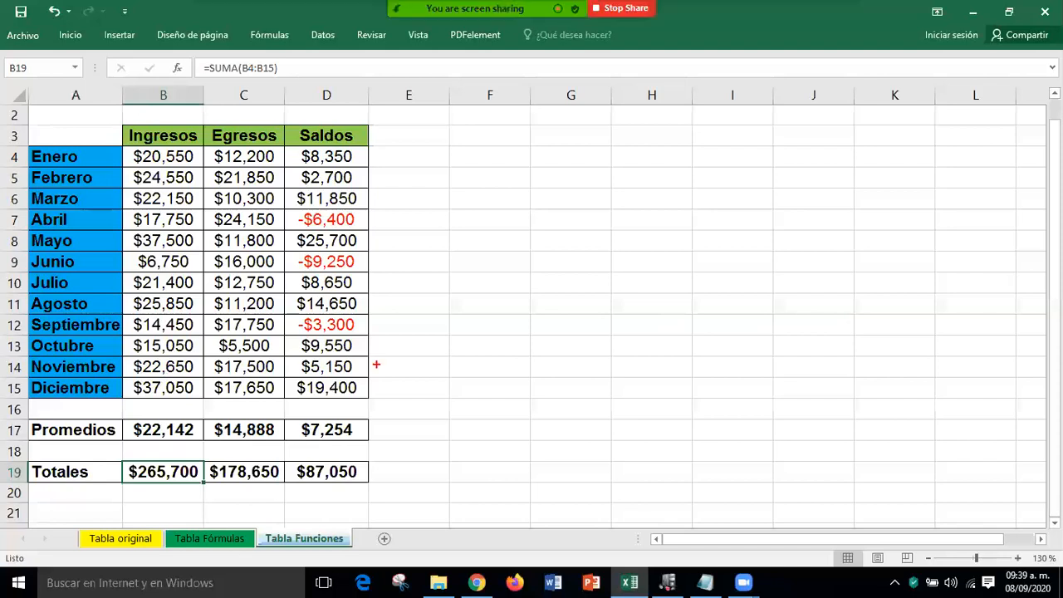
- Frame the Promedios row, the Totales row and the monthly Saldos values in red, and mark the Enero balance
mouse_move(27, 417)
mouse_down()
mouse_move(276, 423)
mouse_move(370, 441)
mouse_up()
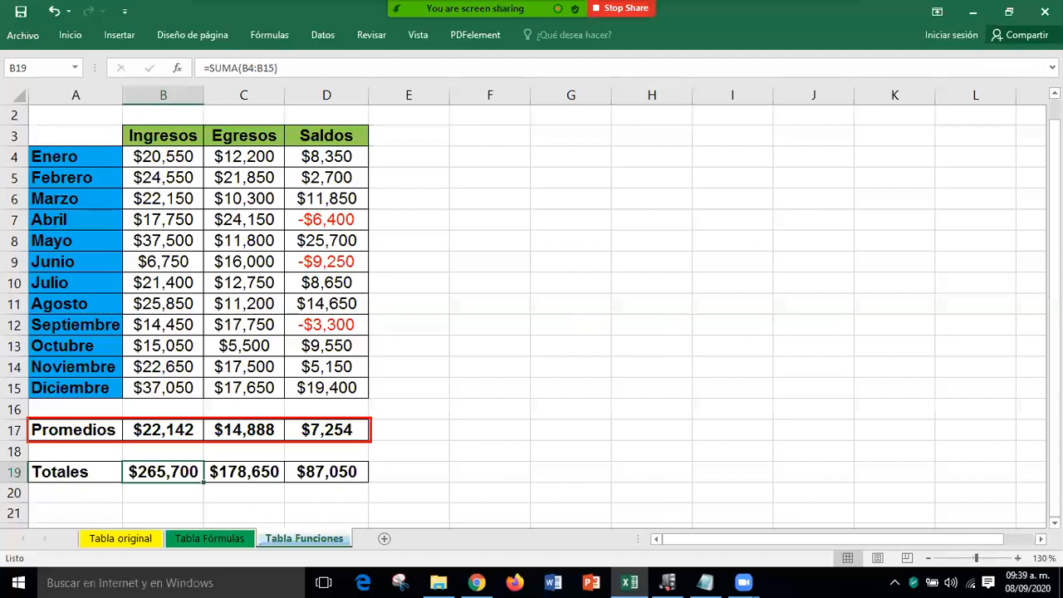
mouse_move(28, 459)
mouse_down()
mouse_move(122, 483)
mouse_move(373, 488)
mouse_up()
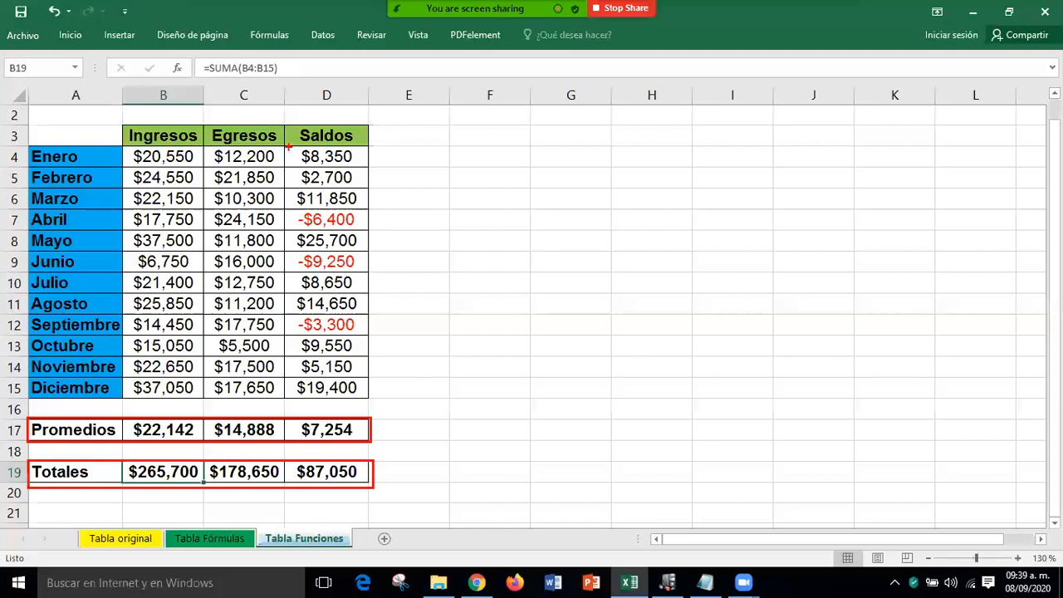
mouse_move(284, 146)
mouse_down()
mouse_move(364, 282)
mouse_move(367, 396)
mouse_up()
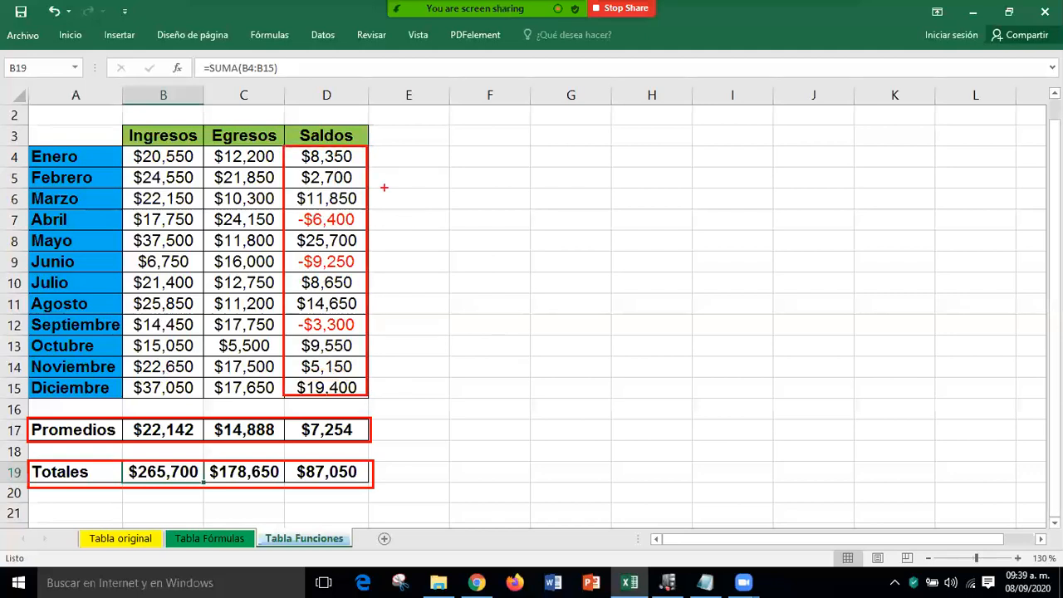
mouse_move(368, 158)
mouse_down()
mouse_move(356, 156)
mouse_move(422, 140)
mouse_up()
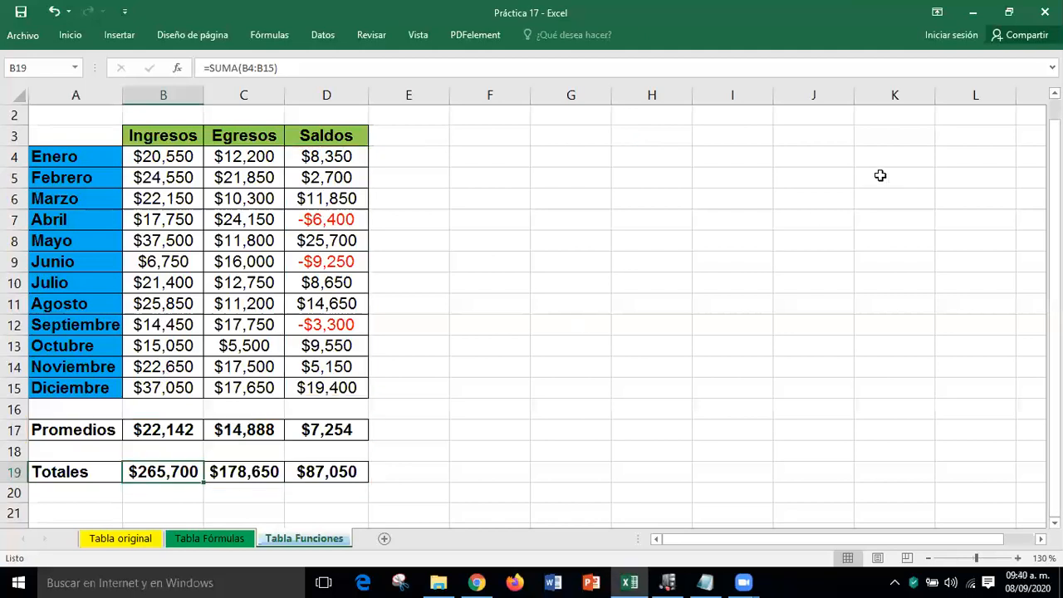
- Minimize the Práctica 17 workbook to show the desktop
click(973, 9)
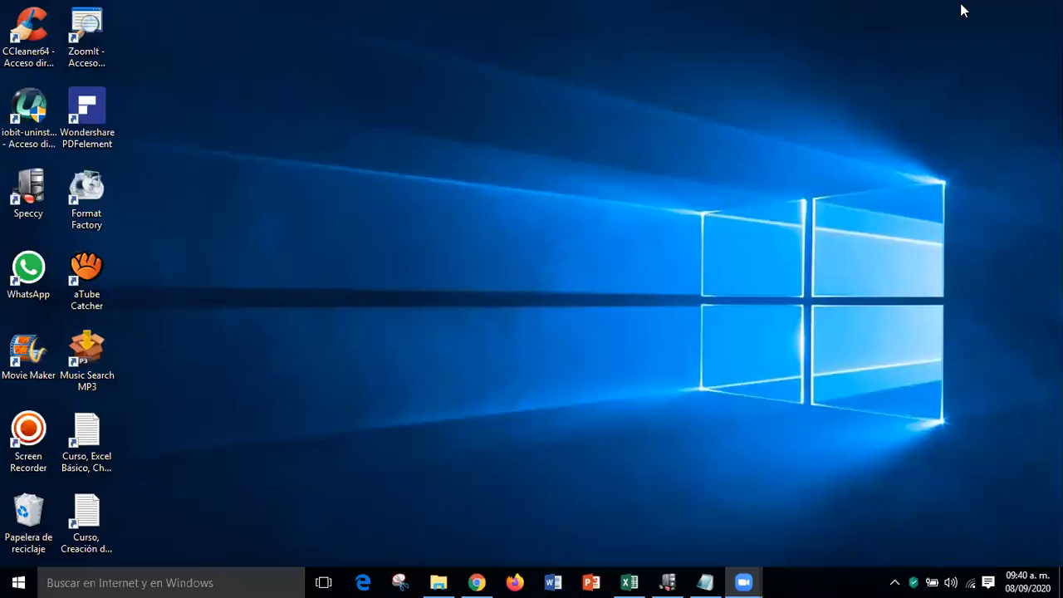